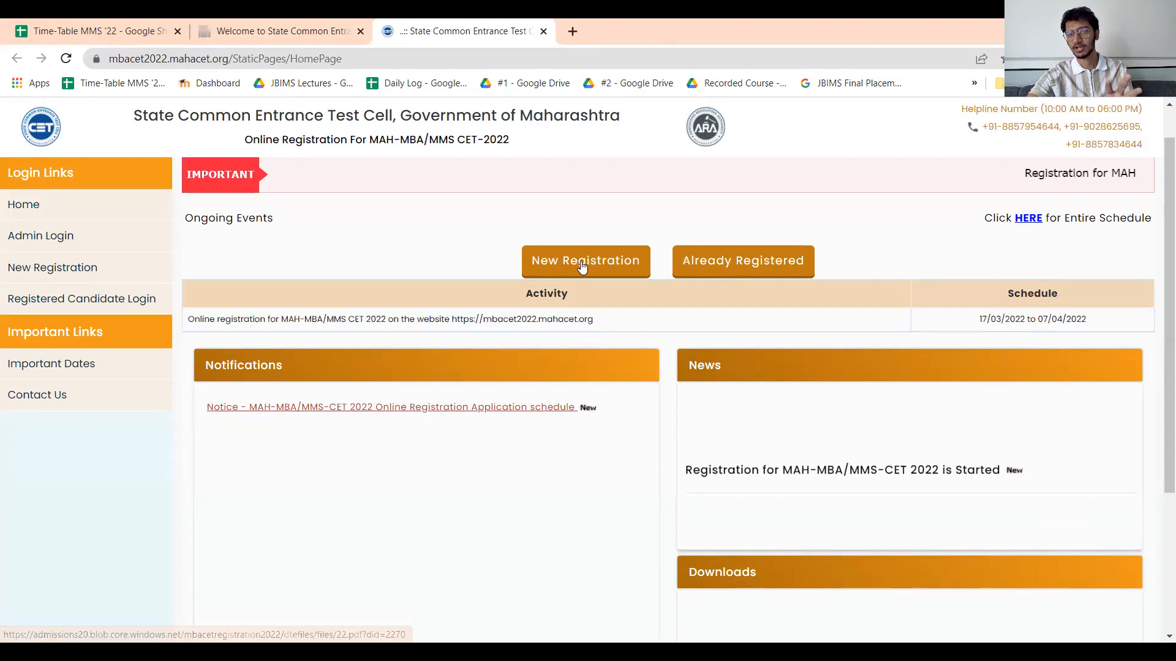
Step: Start a new MAH-MBA/MMS CET 2022 registration and tick the declaration that the brochure and instructions were read
left_click(583, 262)
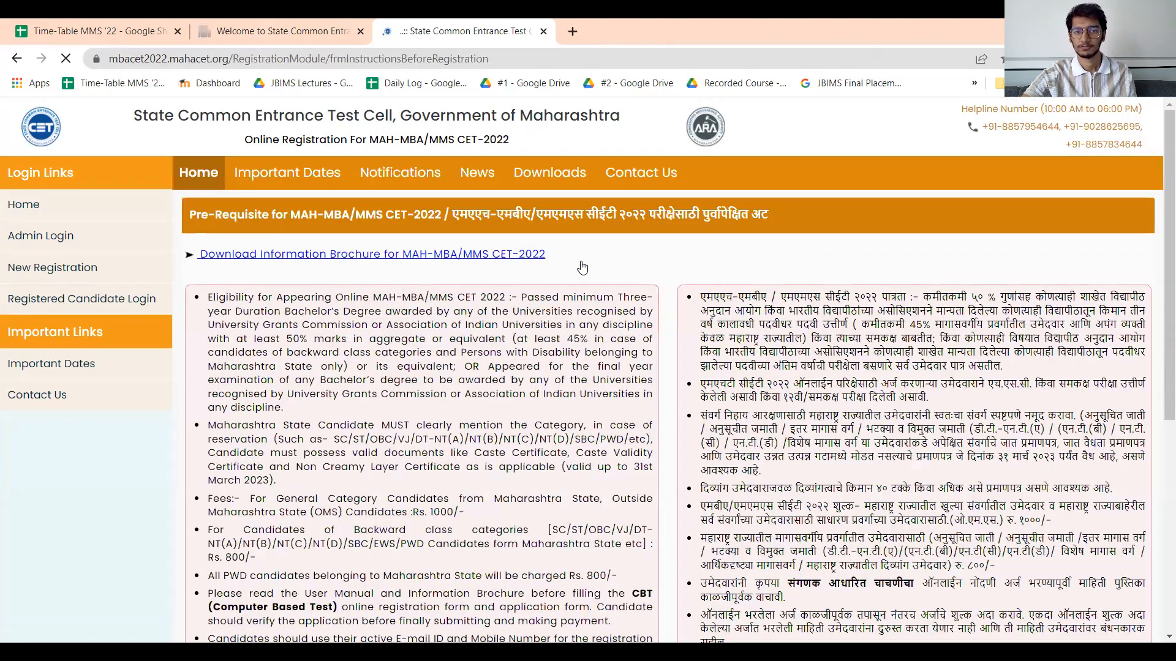
scroll(245, 463, "down", 6)
left_click(190, 485)
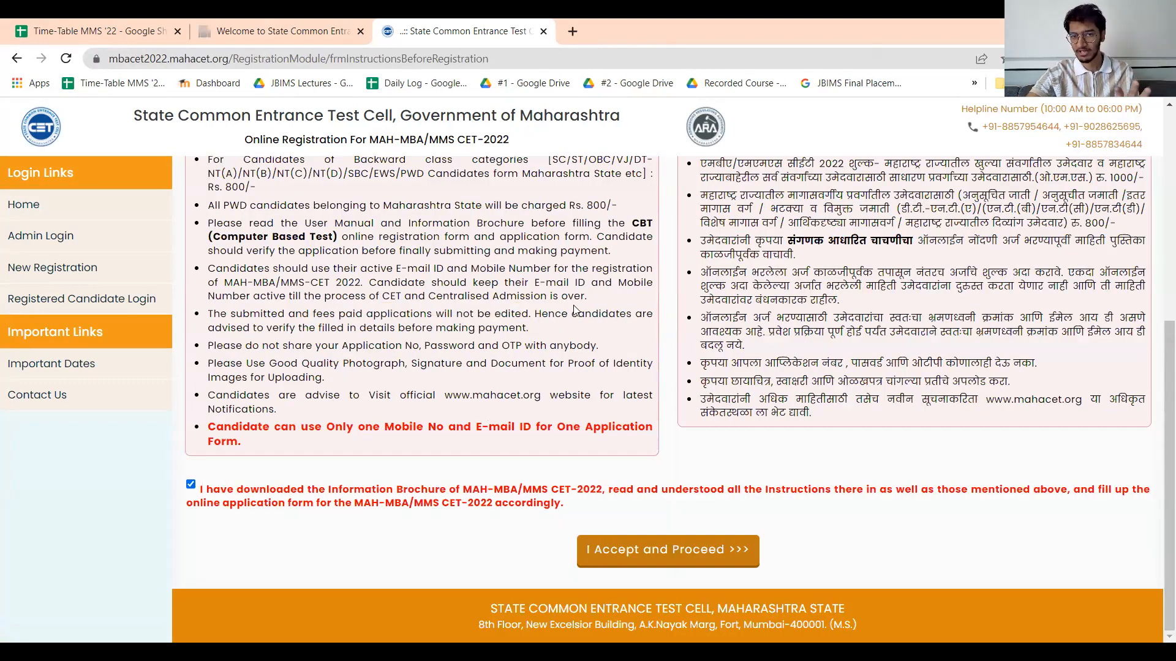
Step: Review the category, document and fee instructions for candidates, and accept them to proceed to the registration details form
scroll(576, 311, "up", 3)
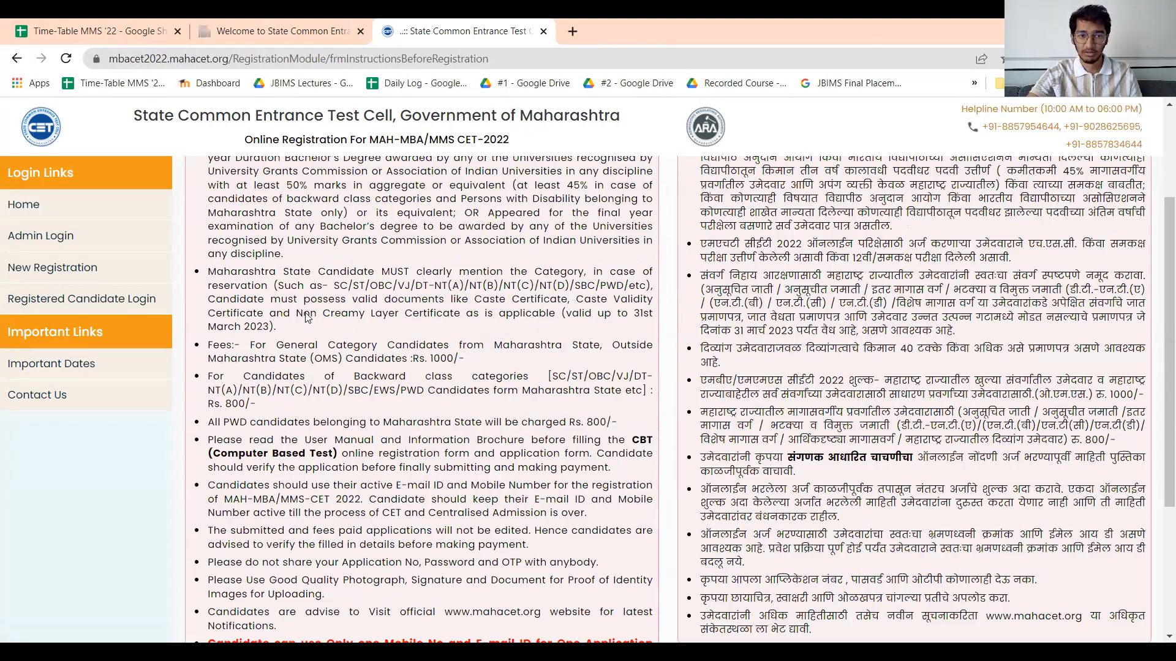
left_click_drag(209, 274, 283, 330)
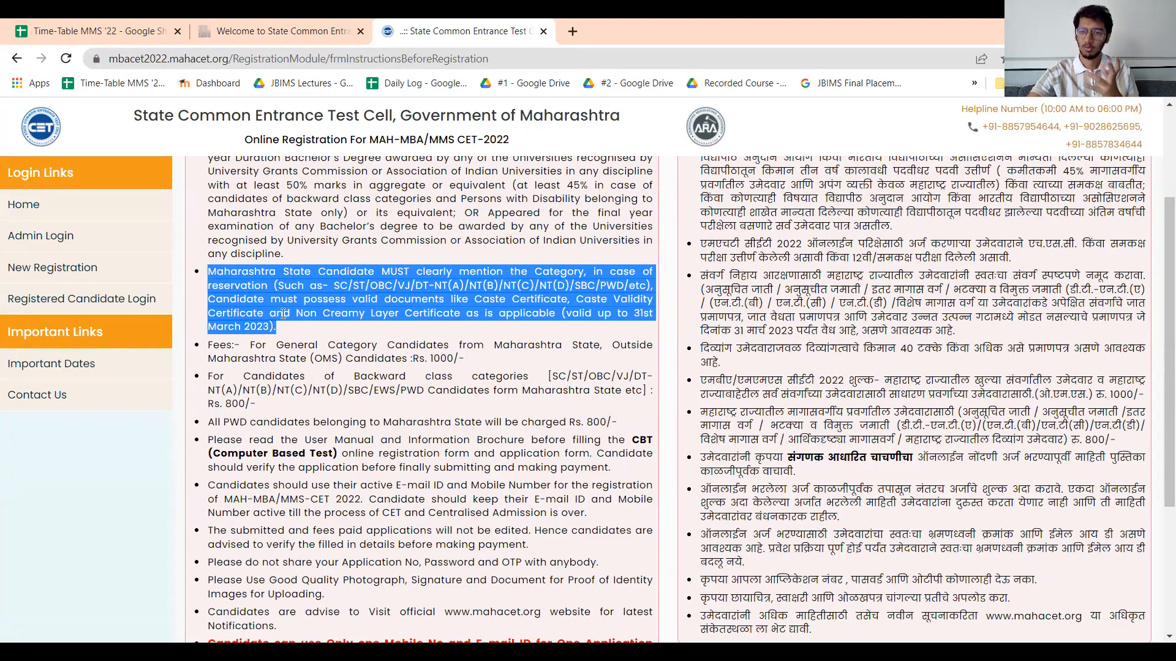
left_click_drag(210, 416, 199, 442)
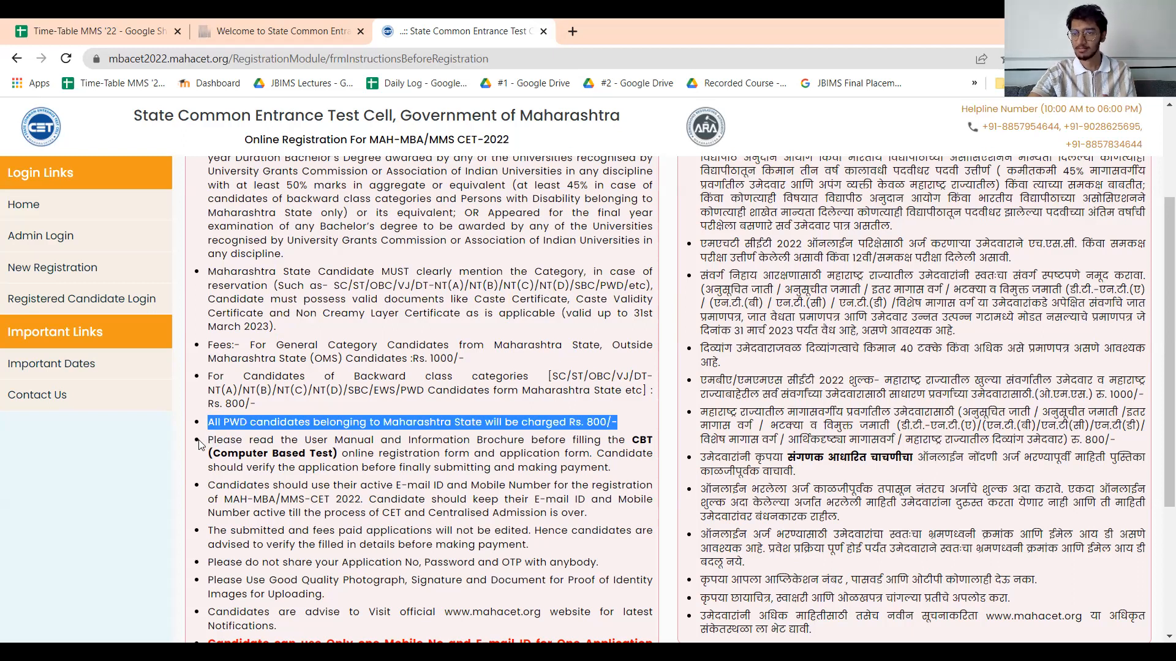
left_click(225, 420)
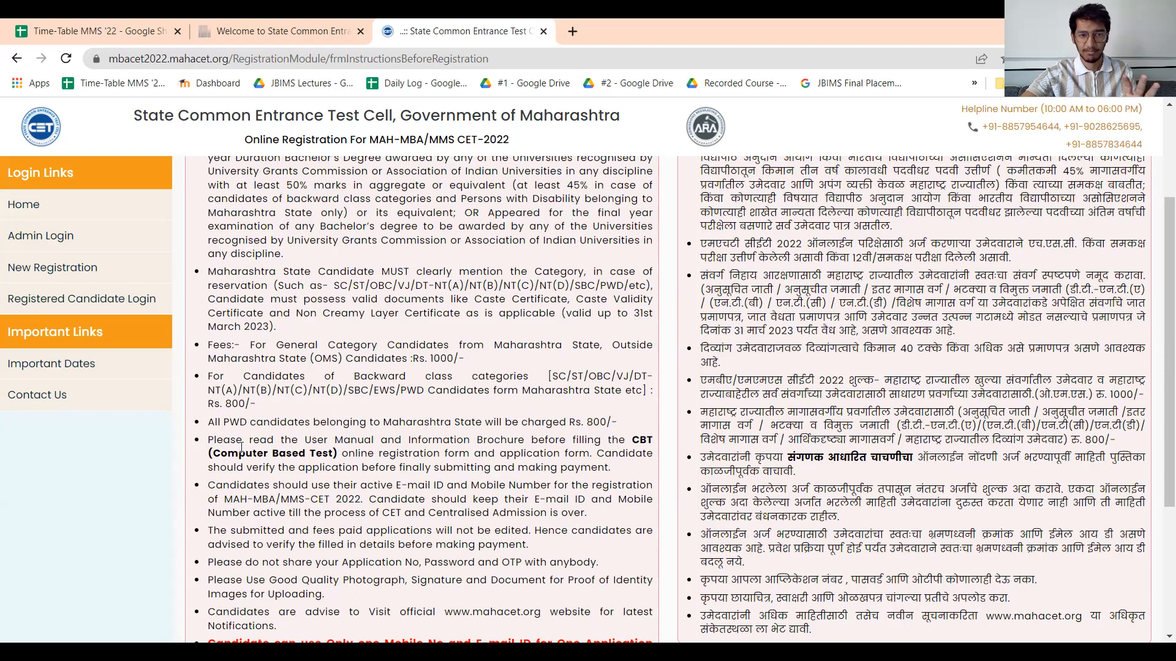
scroll(242, 447, "down", 3)
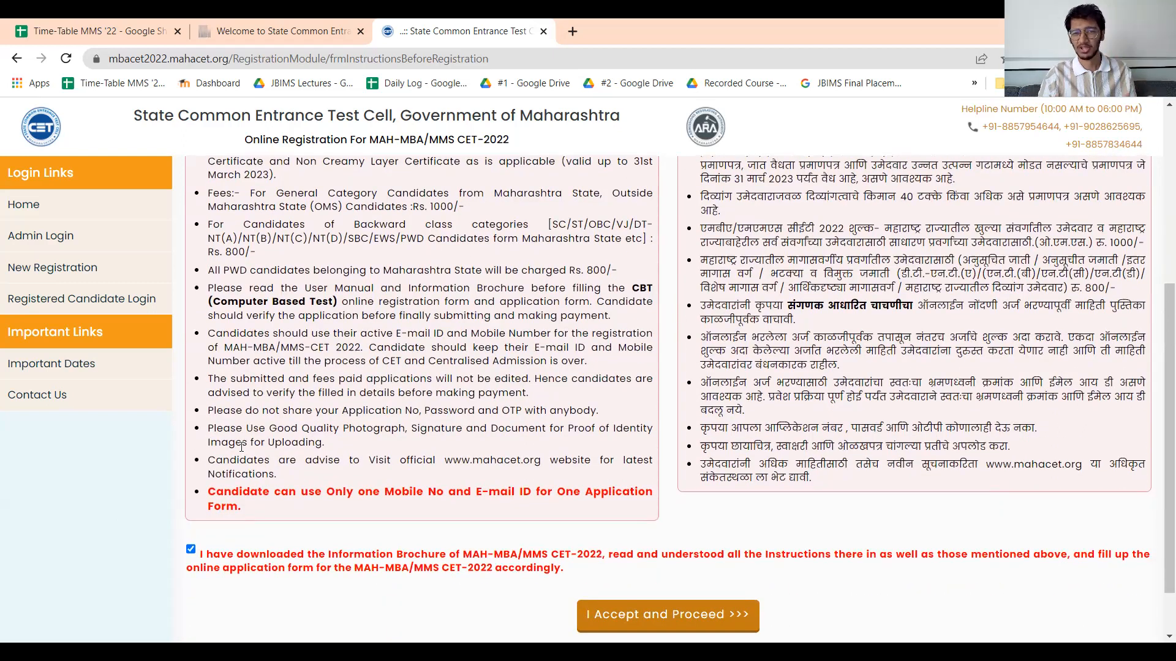
scroll(242, 447, "up", 1)
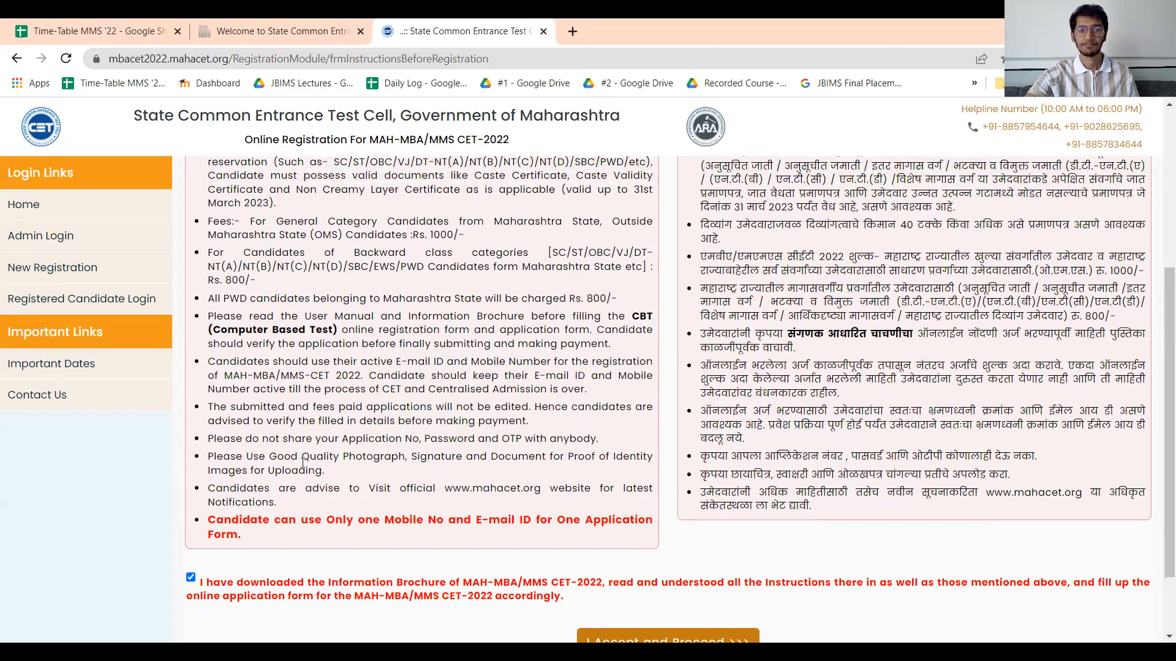
scroll(303, 463, "down", 2)
left_click(680, 569)
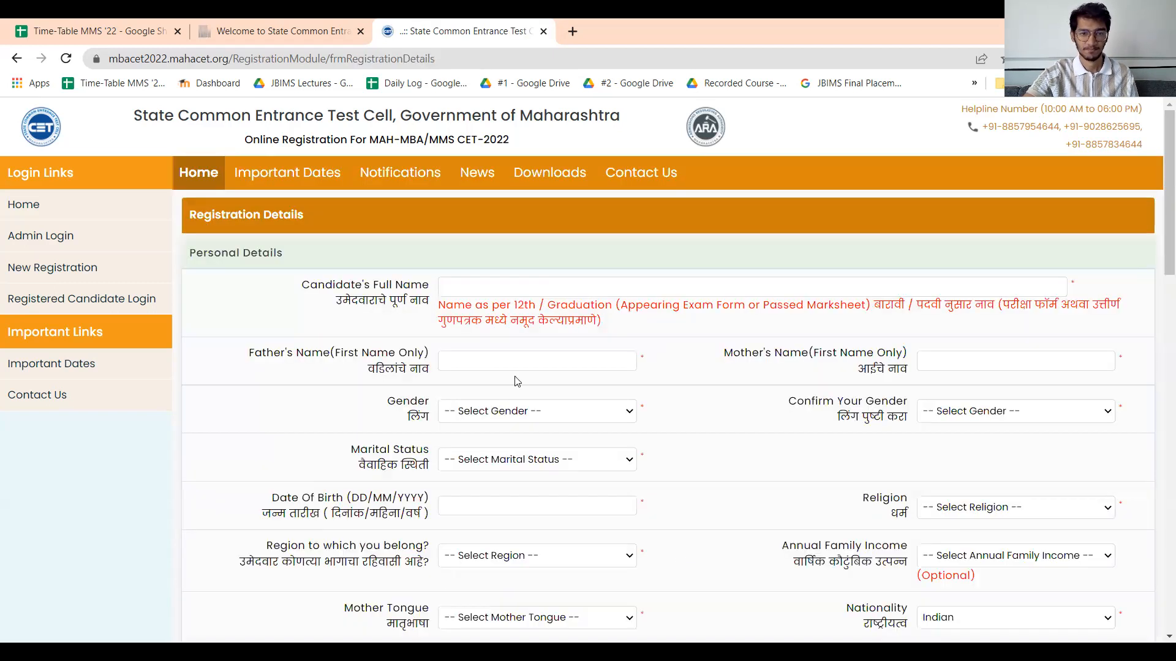
Step: Fill in the candidate's full name, including the middle name, using the saved address profile
left_click(479, 290)
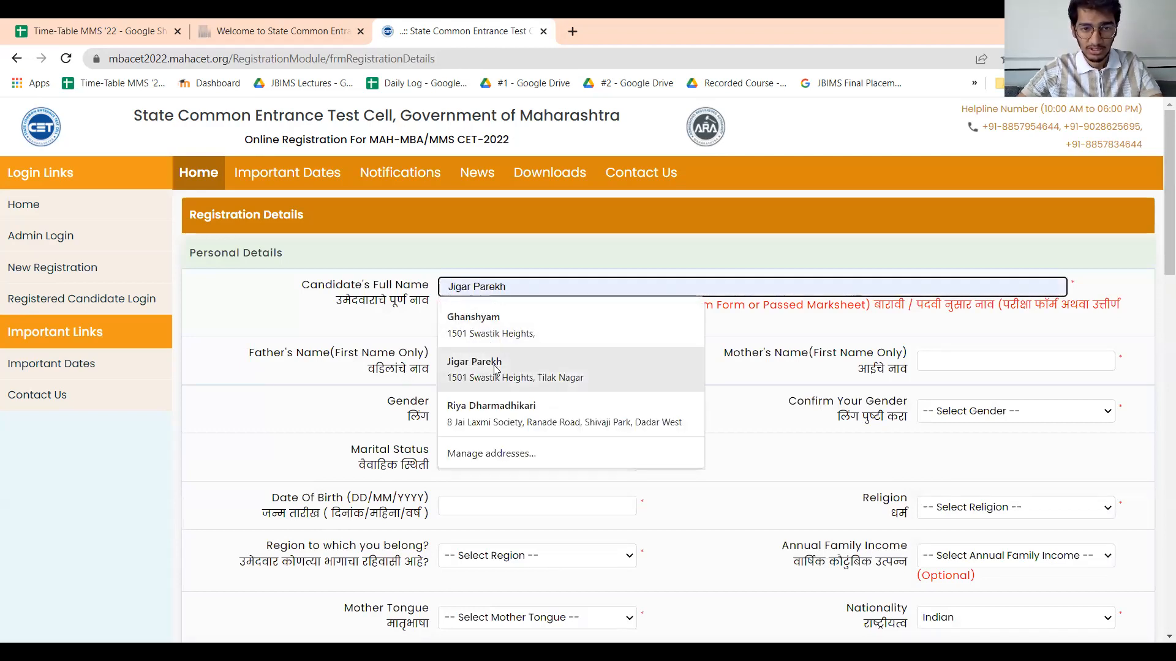
left_click(496, 369)
left_click(478, 288)
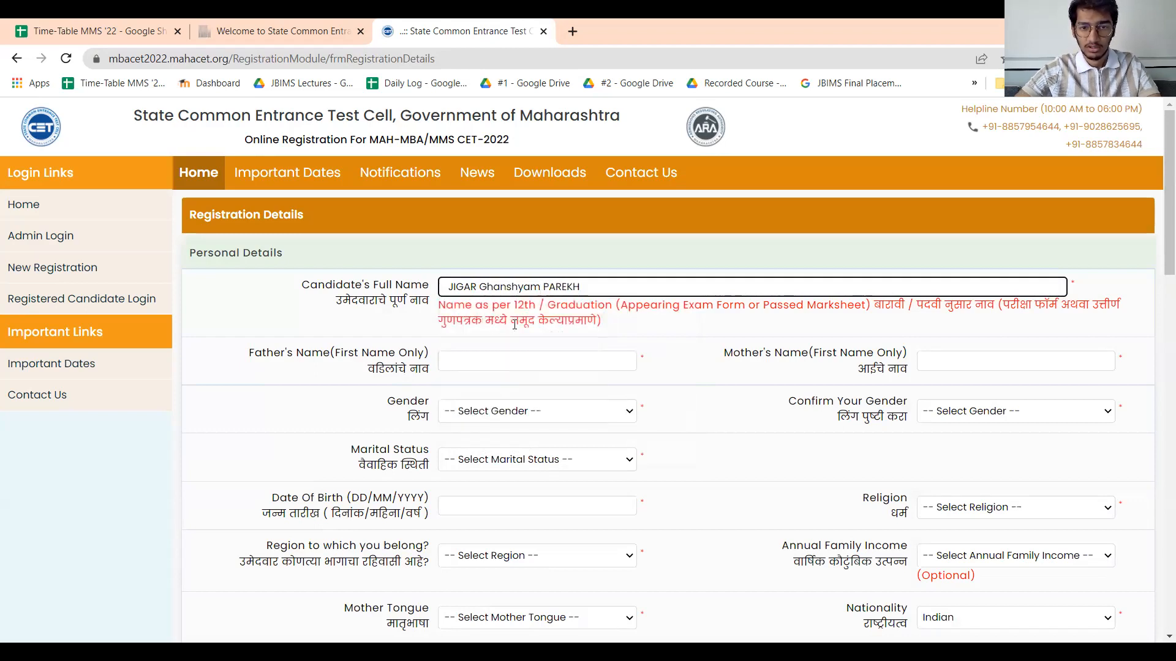
Step: Enter the first names of the candidate's father and mother in the personal details
left_click(506, 360)
type("Ghansym")
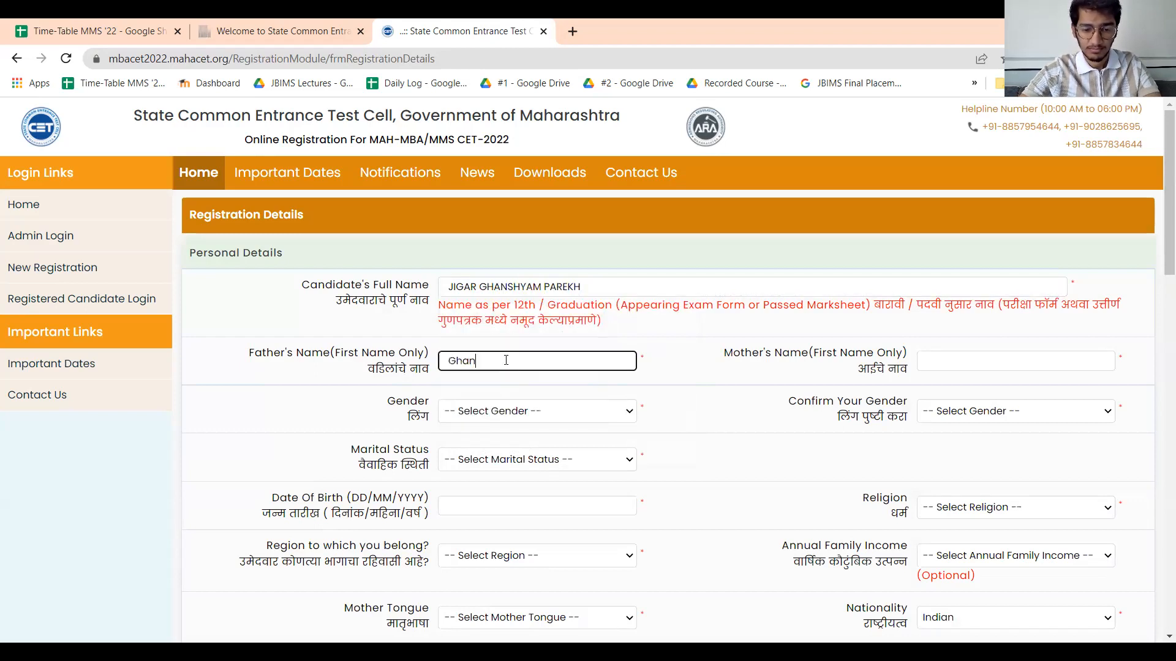
key("BackSpace")
type("am")
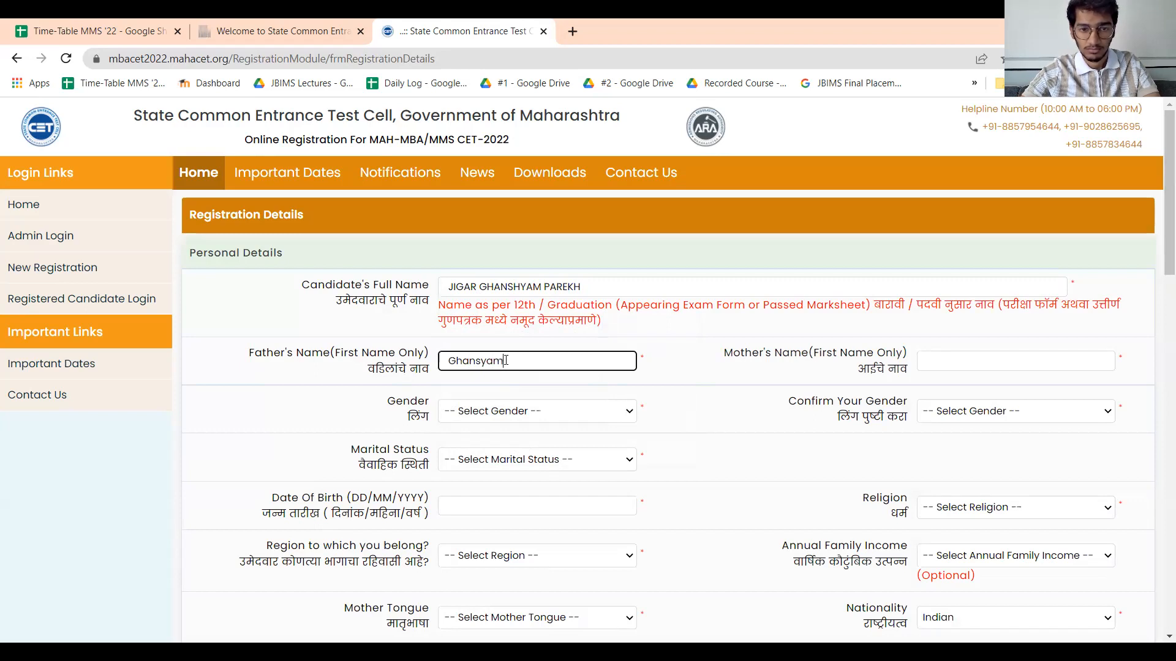
key("Tab")
type("Chetna")
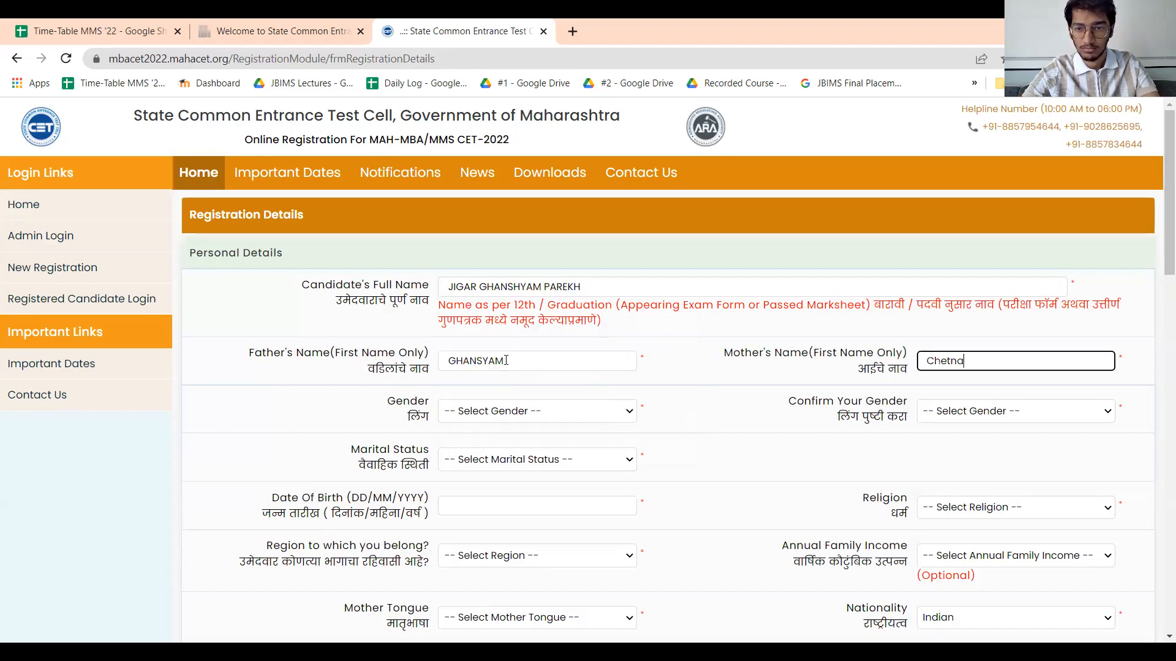
Step: Set both the gender and the gender confirmation to Male
left_click(497, 413)
key("m")
key("Return")
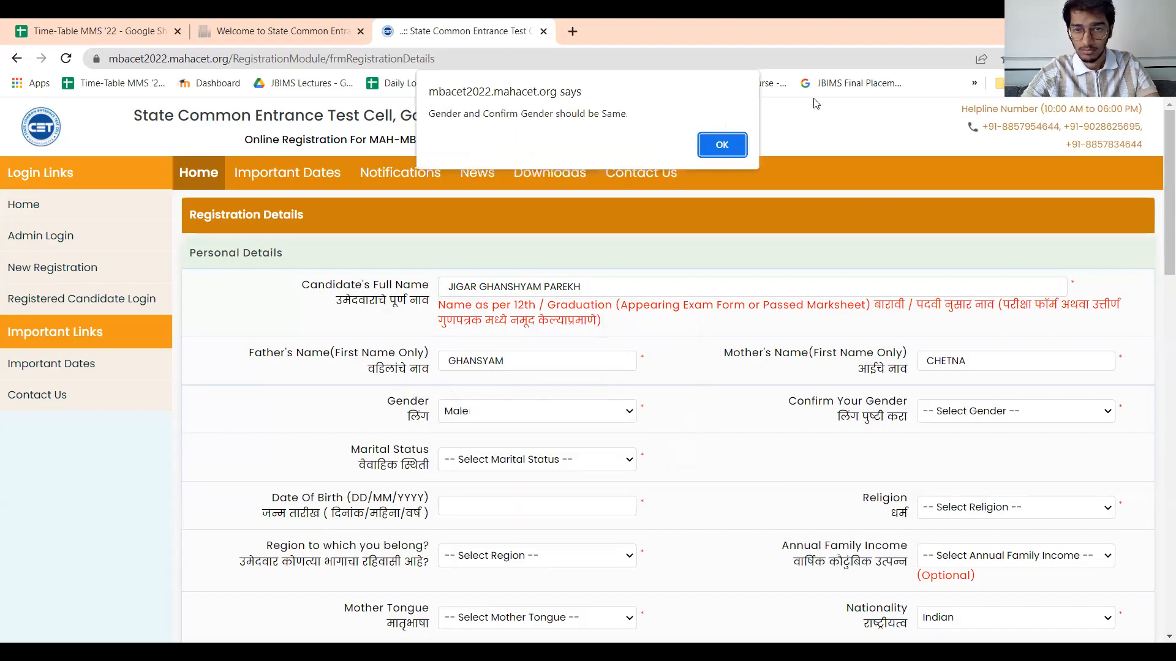
left_click(722, 144)
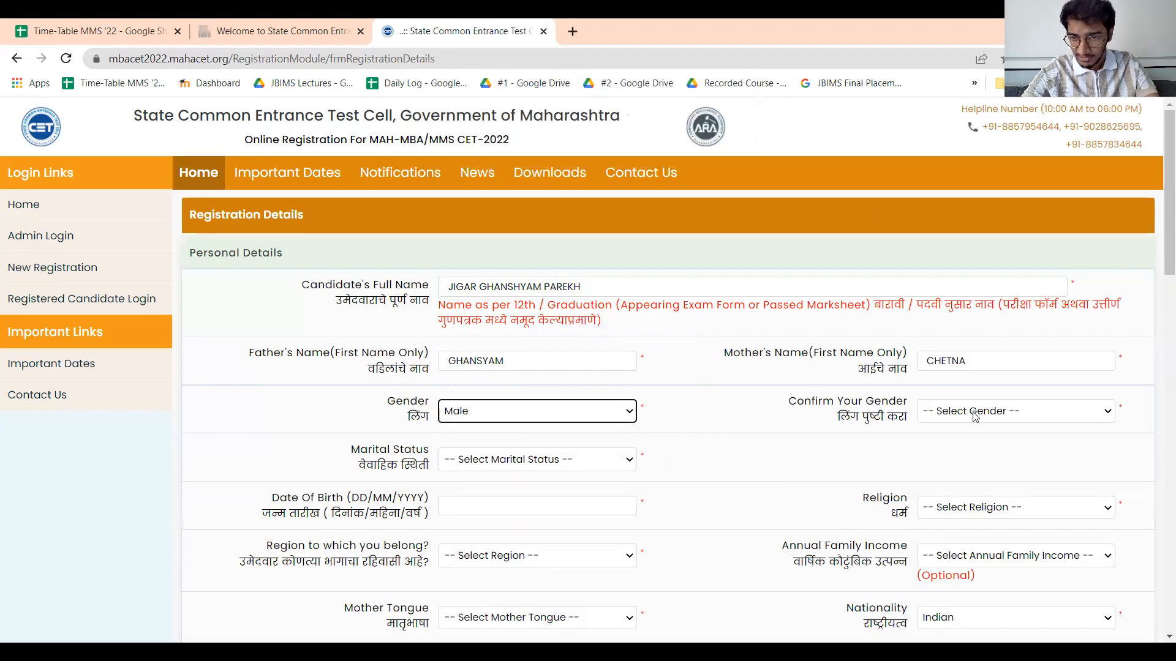
left_click(974, 411)
left_click(960, 465)
Step: Set the candidate's marital status to UnMarried
scroll(530, 392, "down", 1)
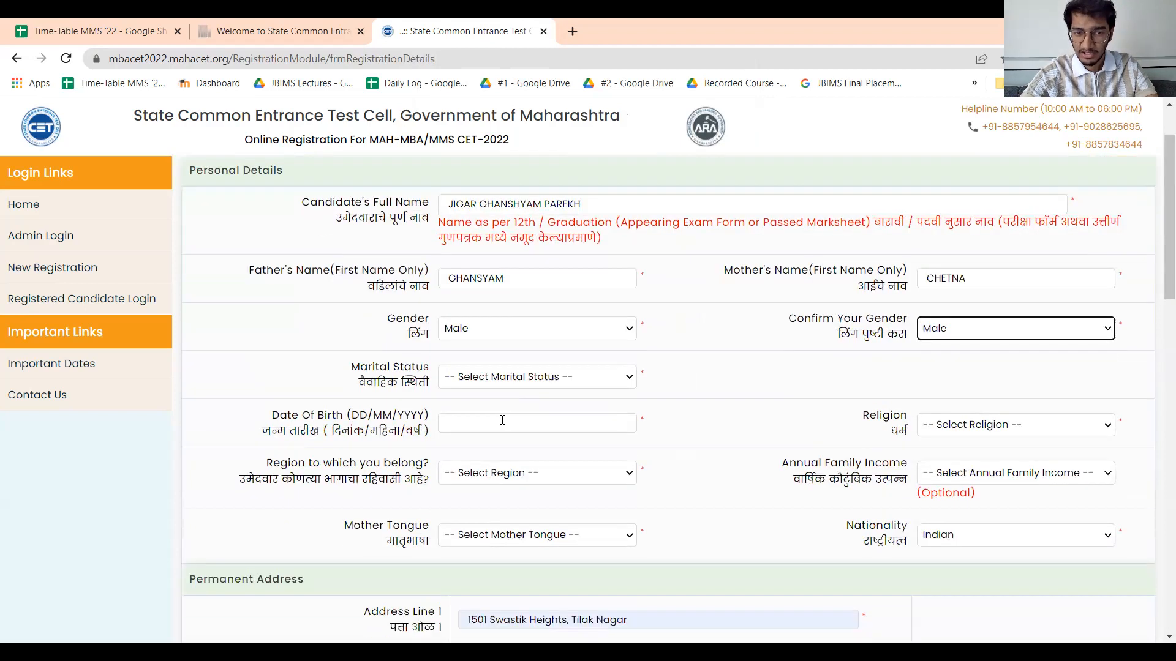
left_click(551, 375)
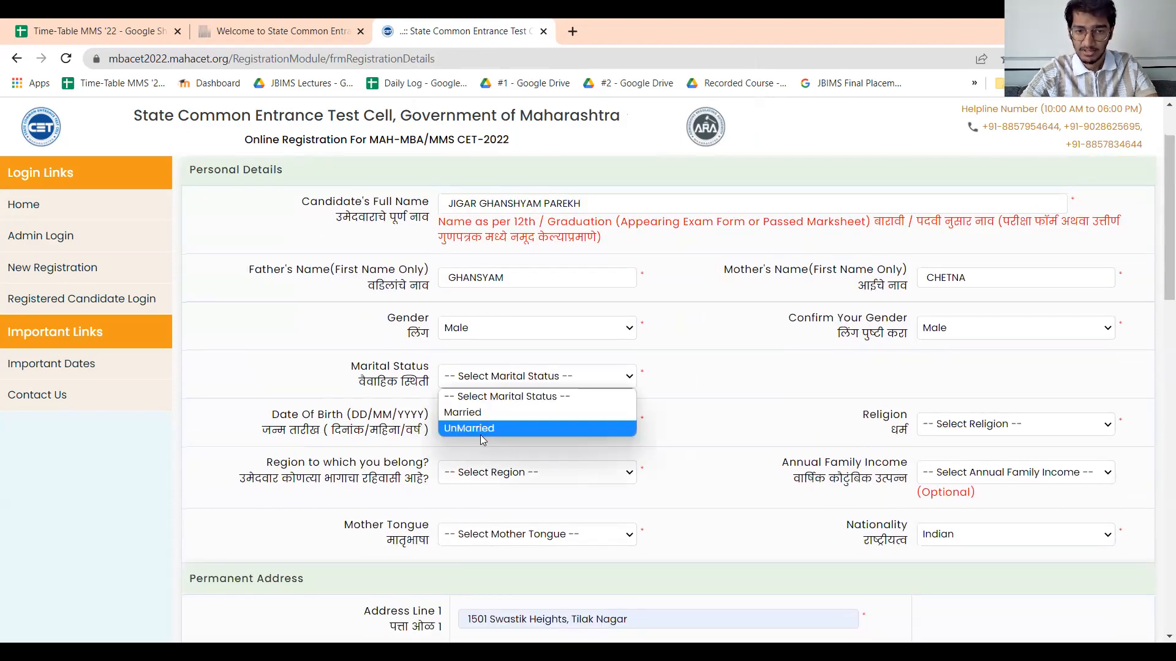
left_click(497, 430)
scroll(503, 436, "up", 1)
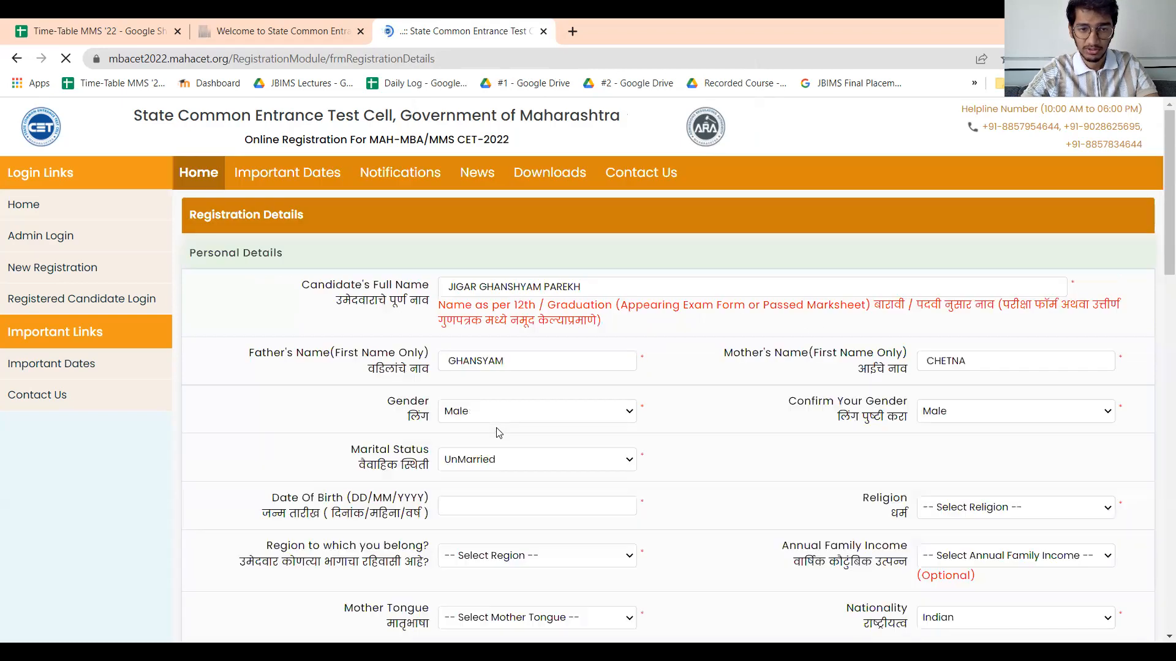
Step: Enter the candidate's date of birth by choosing its year, month and day in the calendar
scroll(497, 520, "down", 1)
left_click(490, 457)
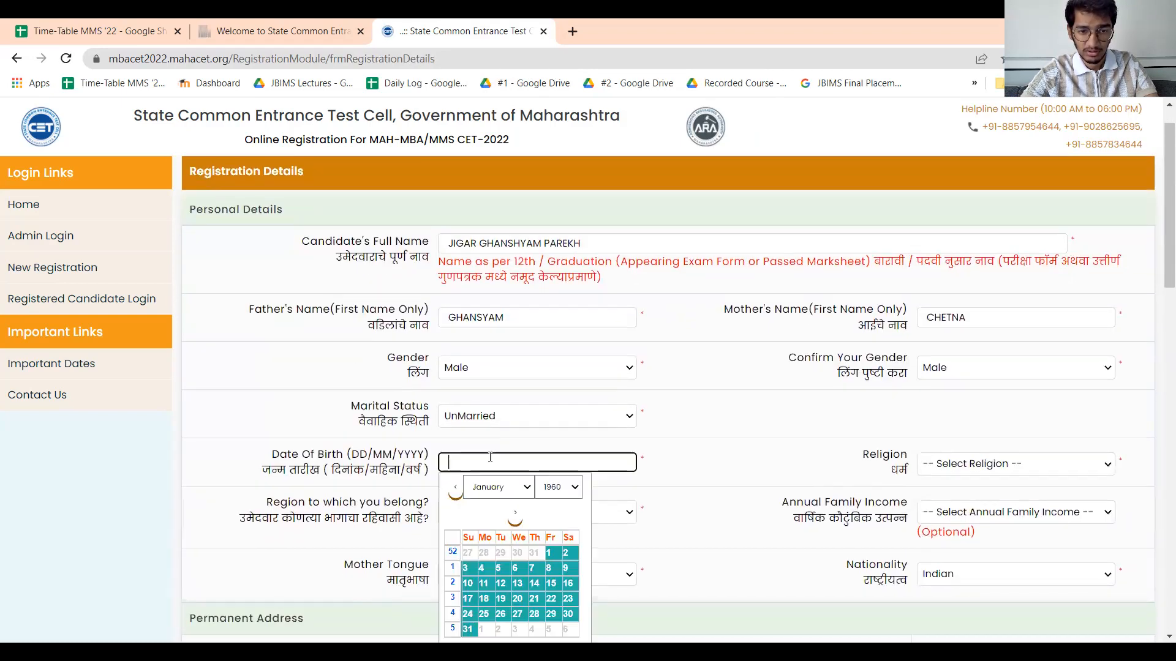
type("25")
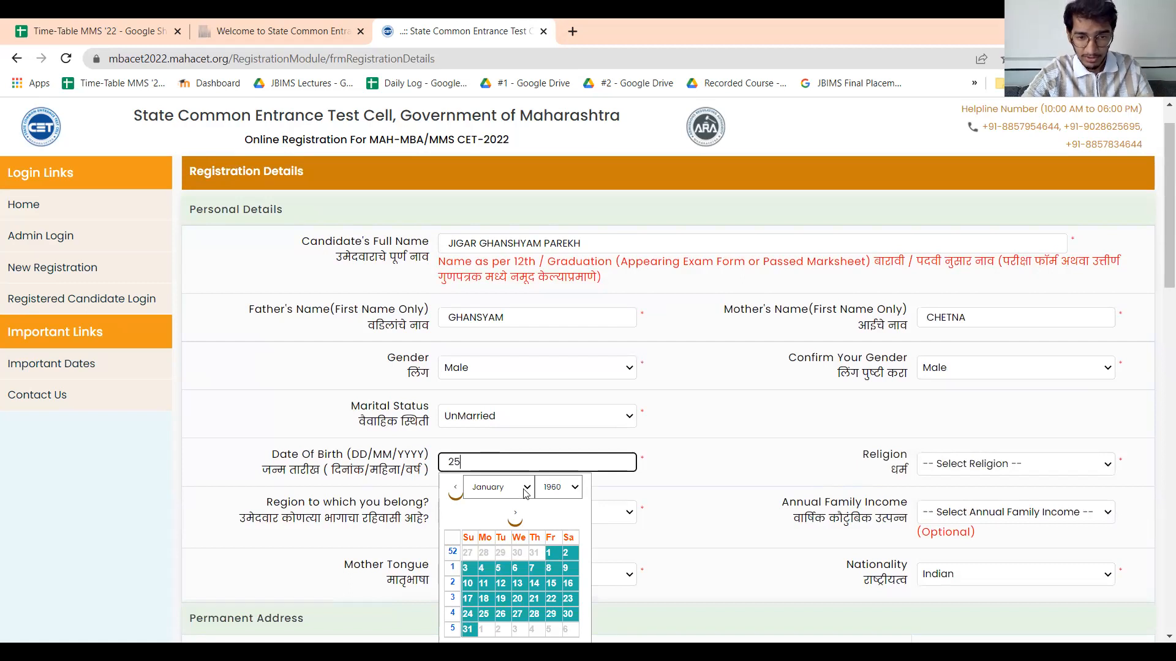
scroll(524, 493, "down", 1)
left_click(558, 464)
scroll(556, 374, "down", 3)
scroll(556, 375, "down", 3)
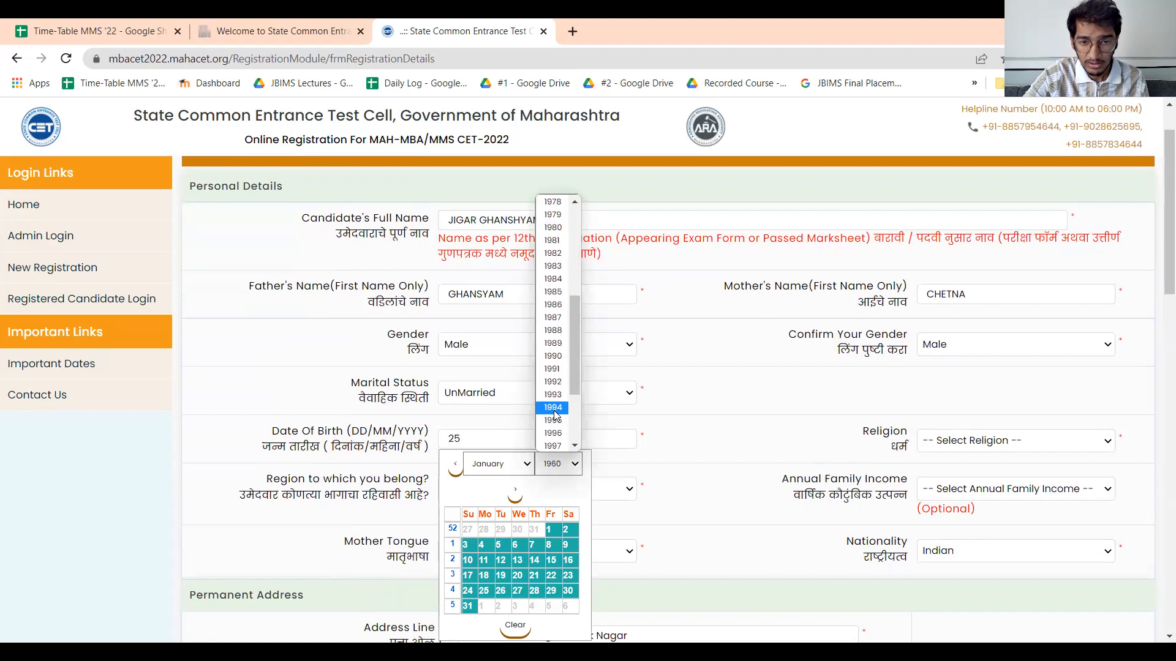
left_click(553, 420)
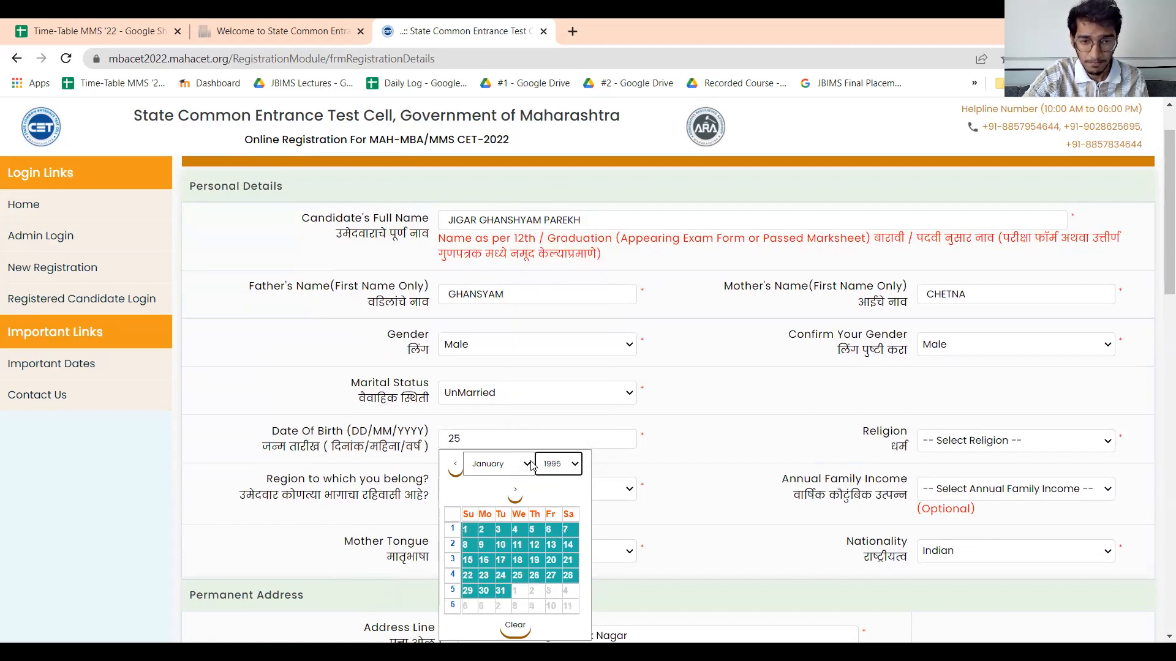
left_click(532, 465)
scroll(503, 348, "down", 10)
scroll(501, 350, "up", 7)
scroll(502, 350, "down", 1)
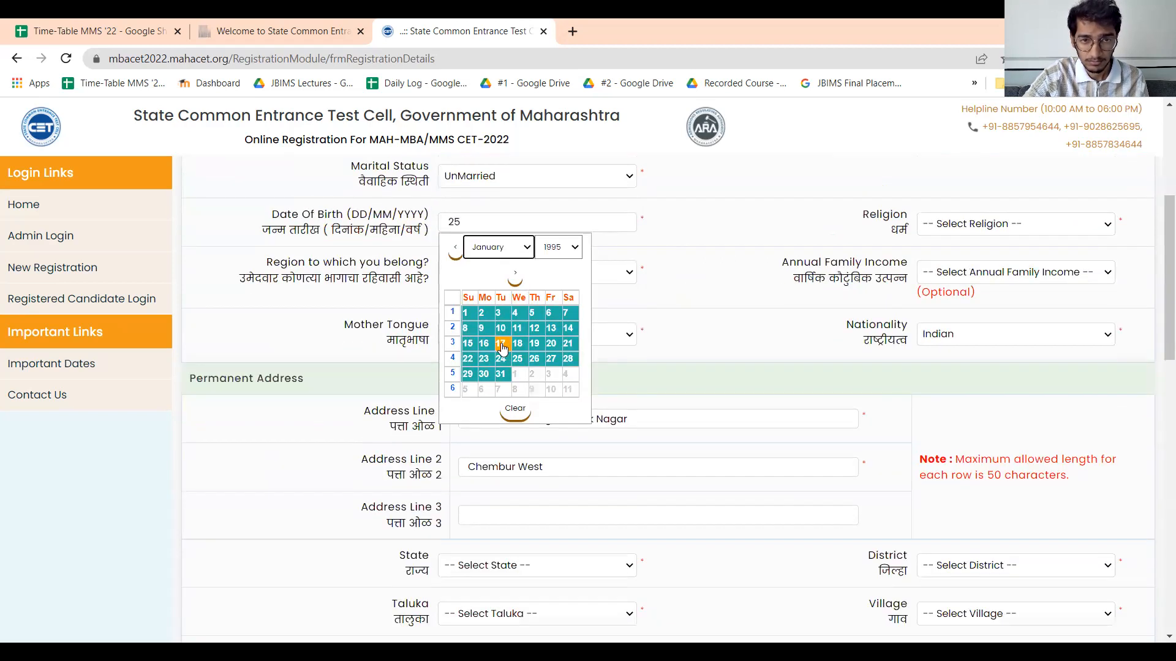
scroll(502, 350, "up", 2)
left_click(528, 359)
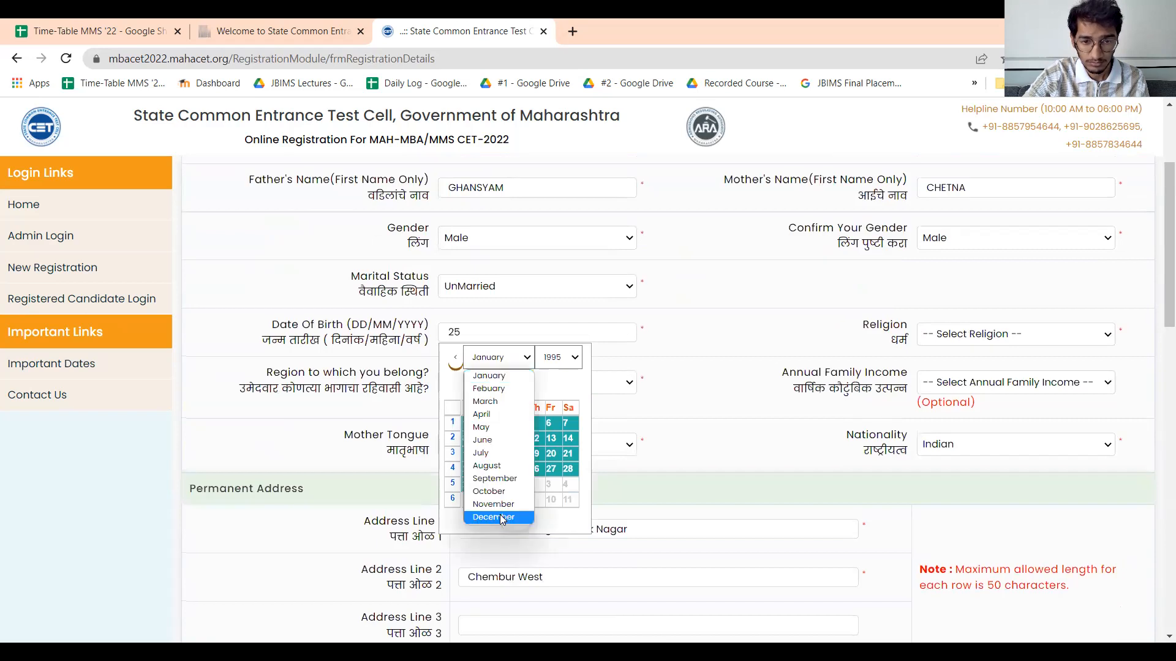
left_click(500, 517)
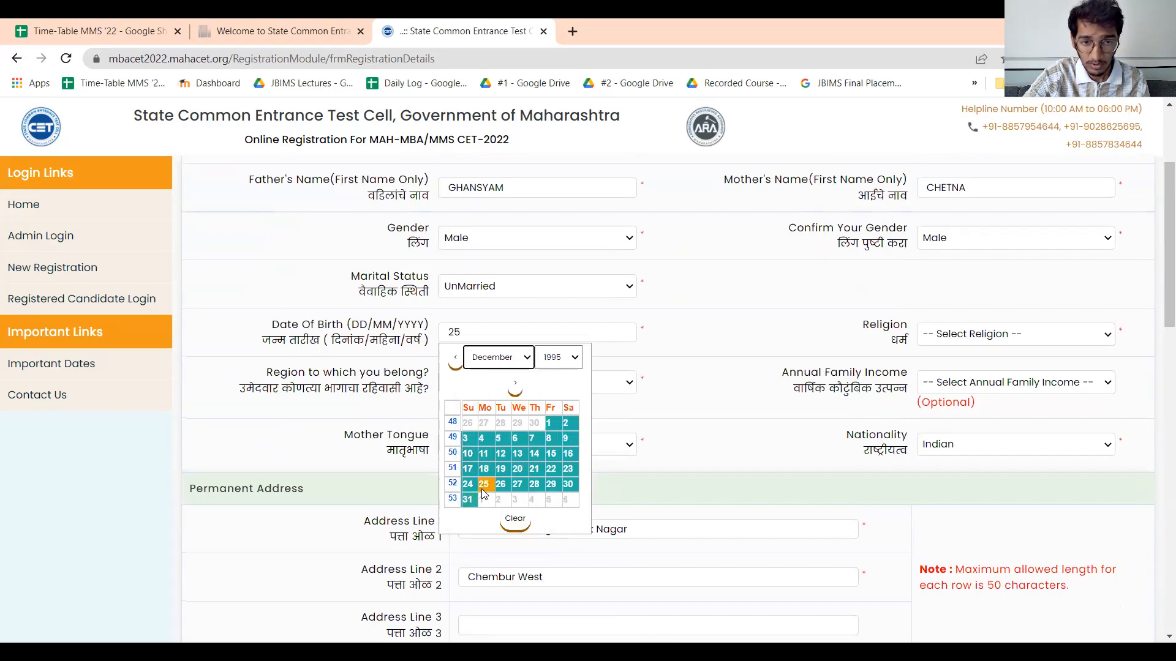
left_click(483, 485)
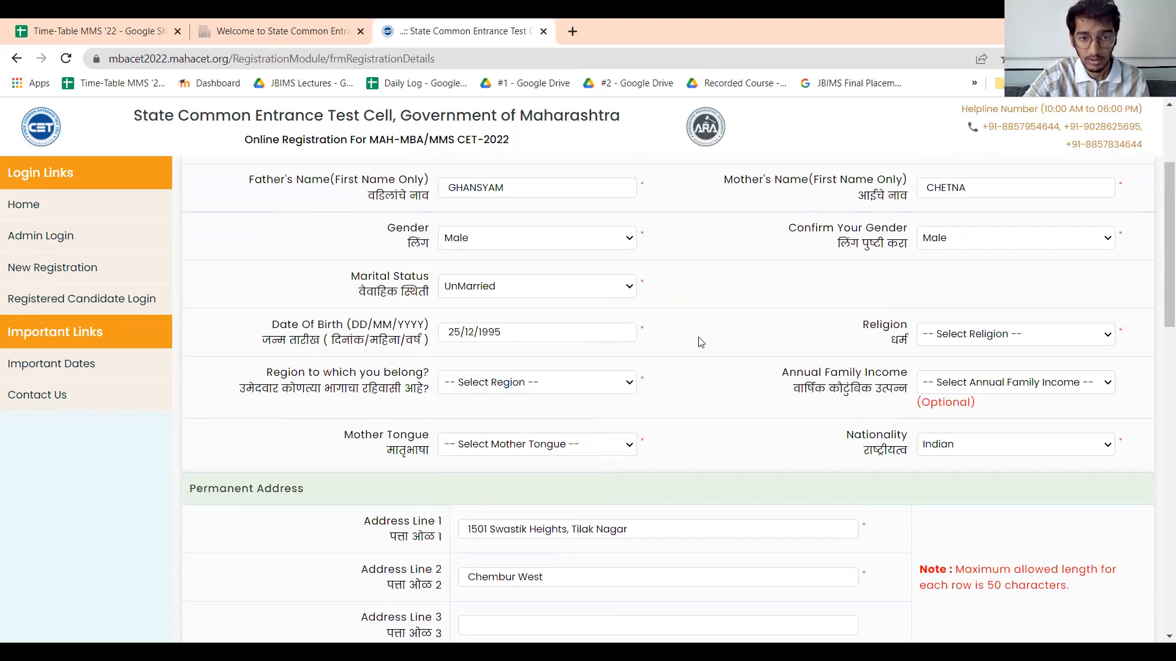
Step: Set the candidate's religion to Hindu and the region they belong to to Urban
left_click(985, 338)
left_click(970, 371)
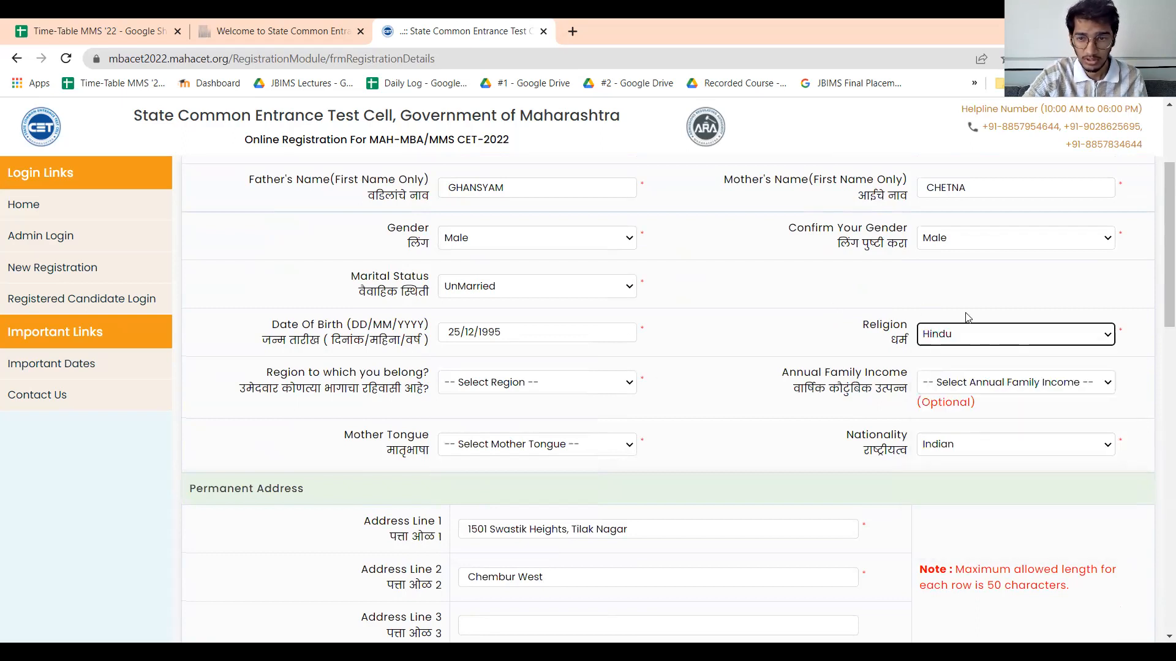
left_click(966, 330)
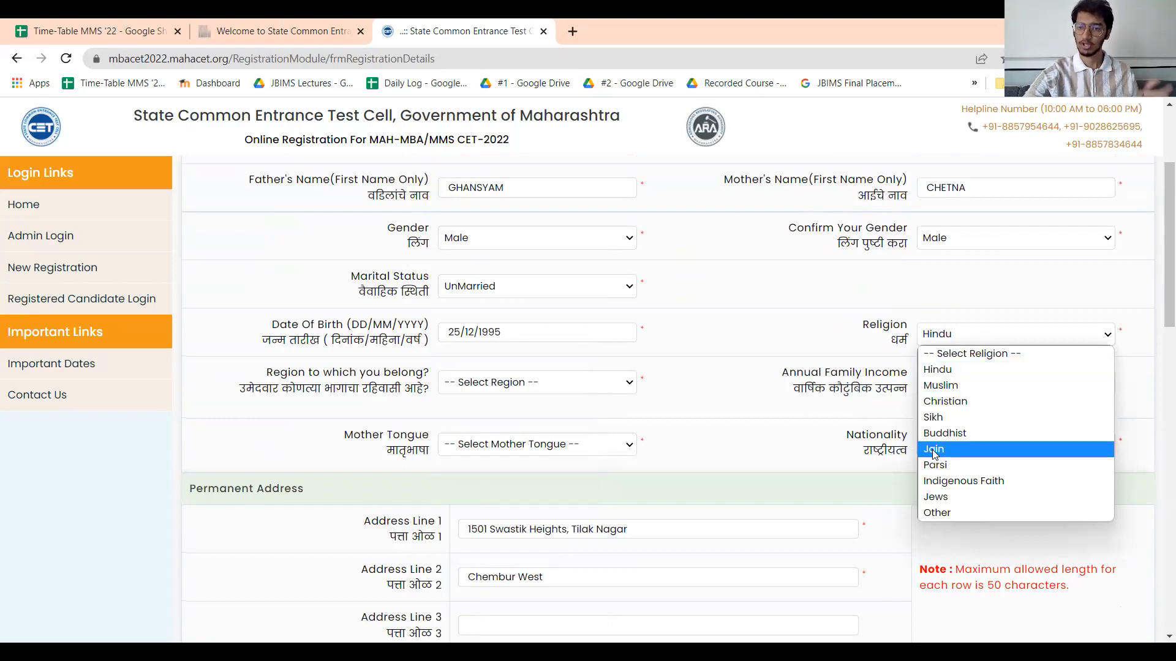
left_click(959, 369)
left_click(491, 383)
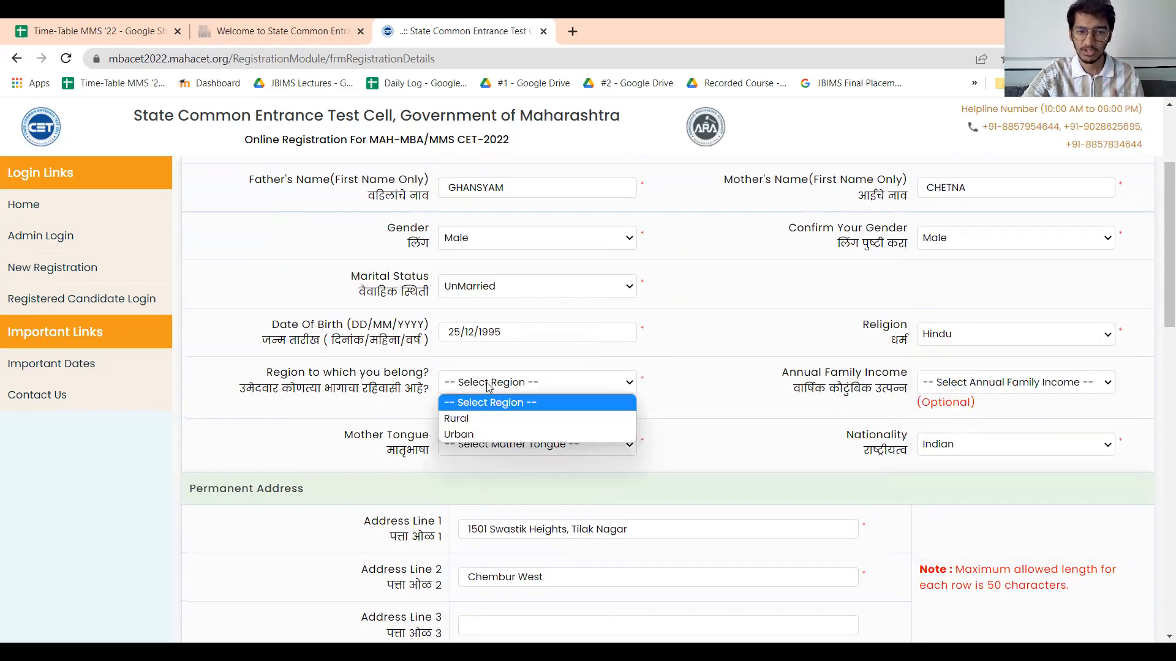
left_click(481, 434)
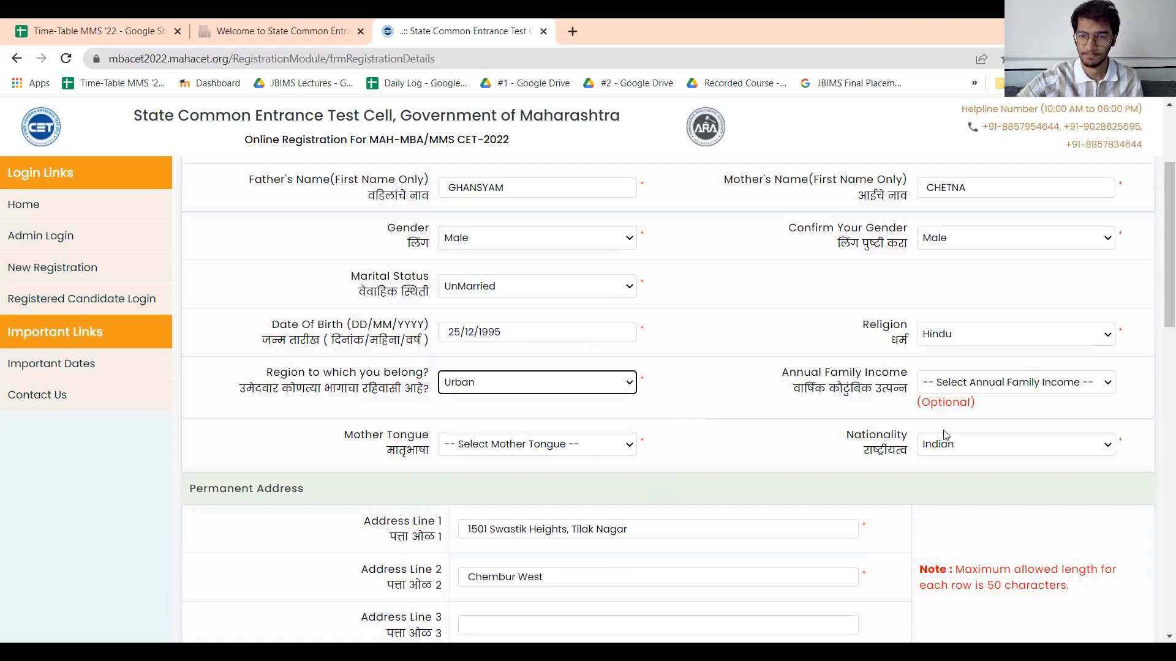
Step: Set the annual family income to 8,00,001 - 9,00,000 and the mother tongue to Gujarati
left_click(1027, 384)
scroll(983, 353, "down", 1)
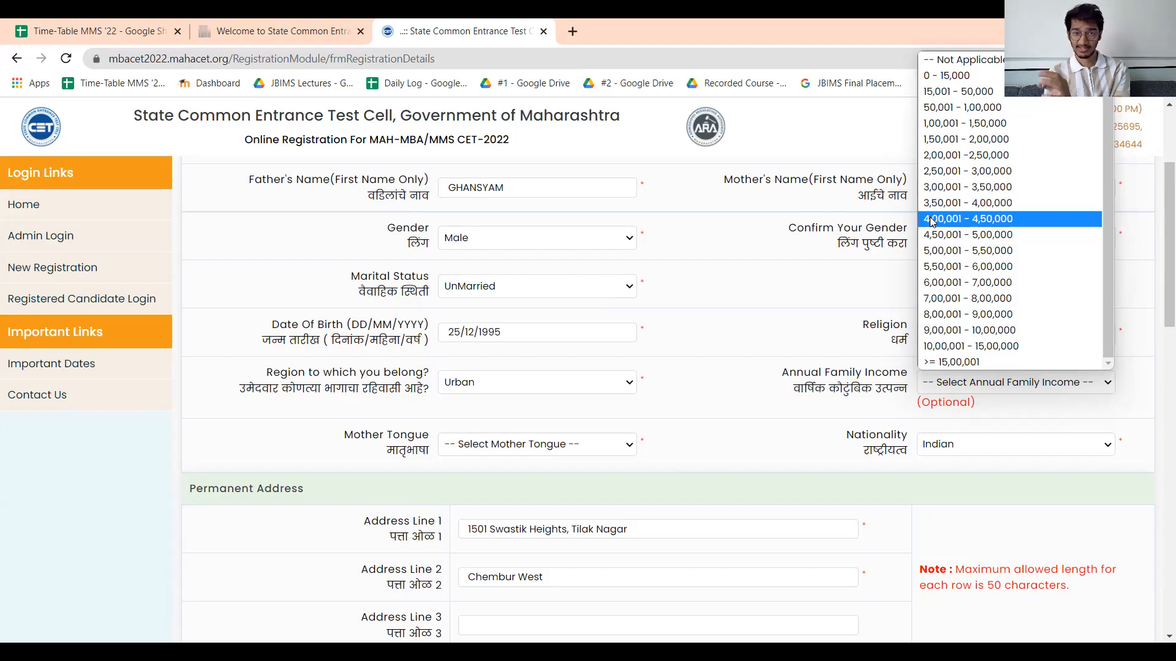
left_click(972, 314)
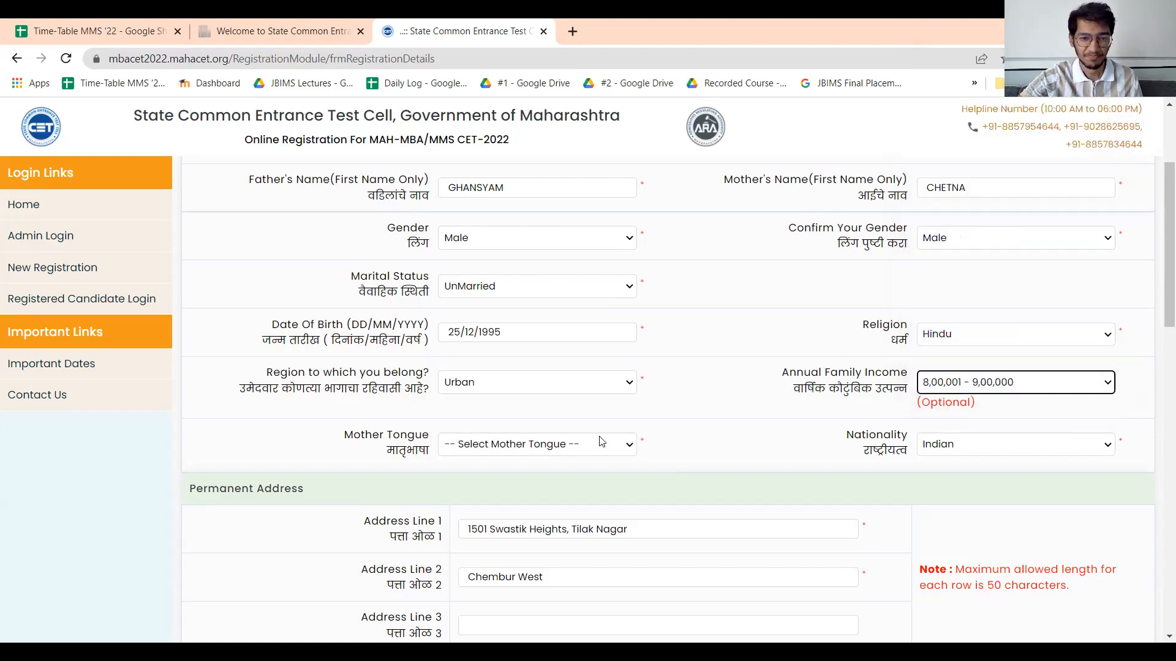
left_click(602, 442)
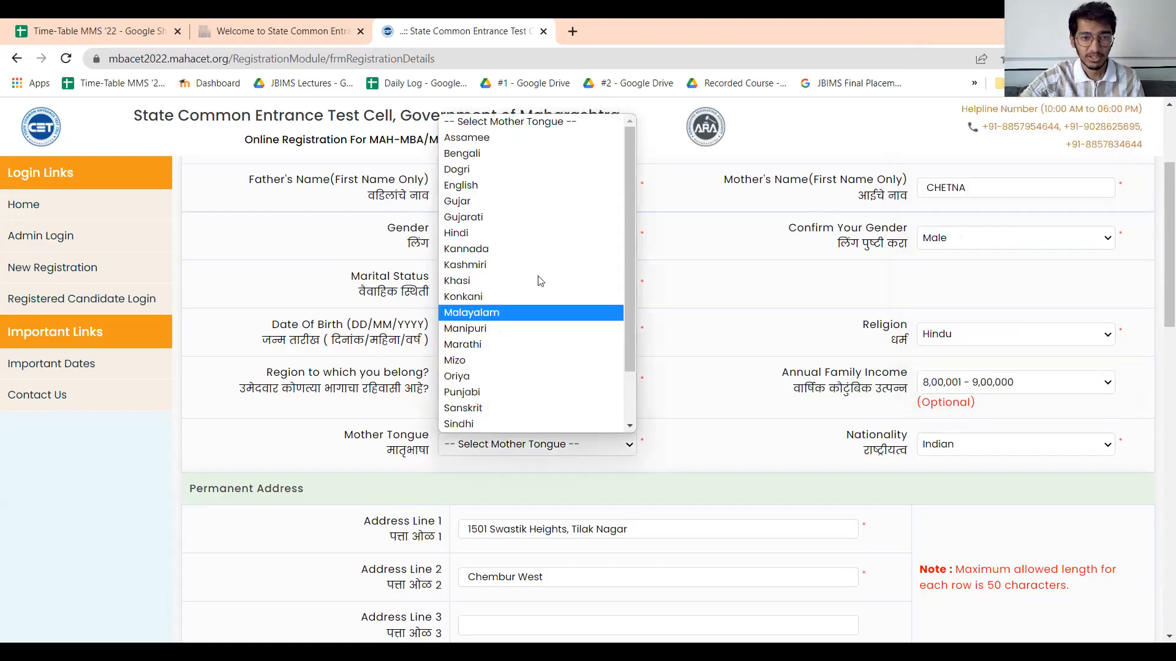
left_click(531, 218)
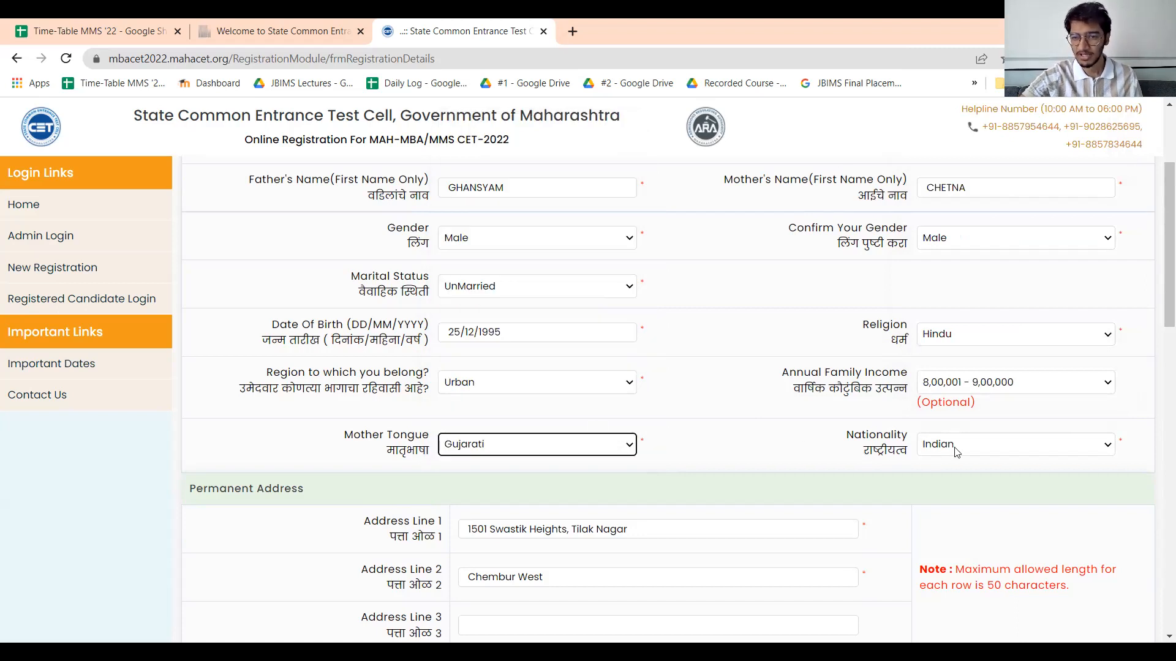
Step: Enter the city in the third line of the candidate's permanent address
key("Tab")
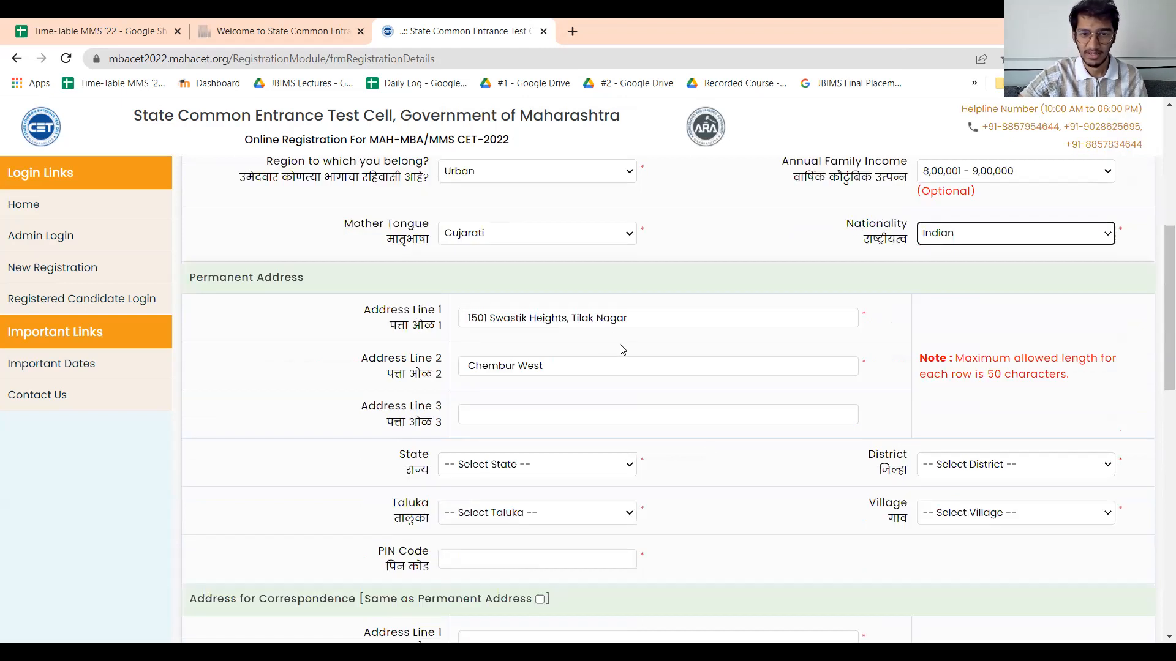
triple_click(770, 310)
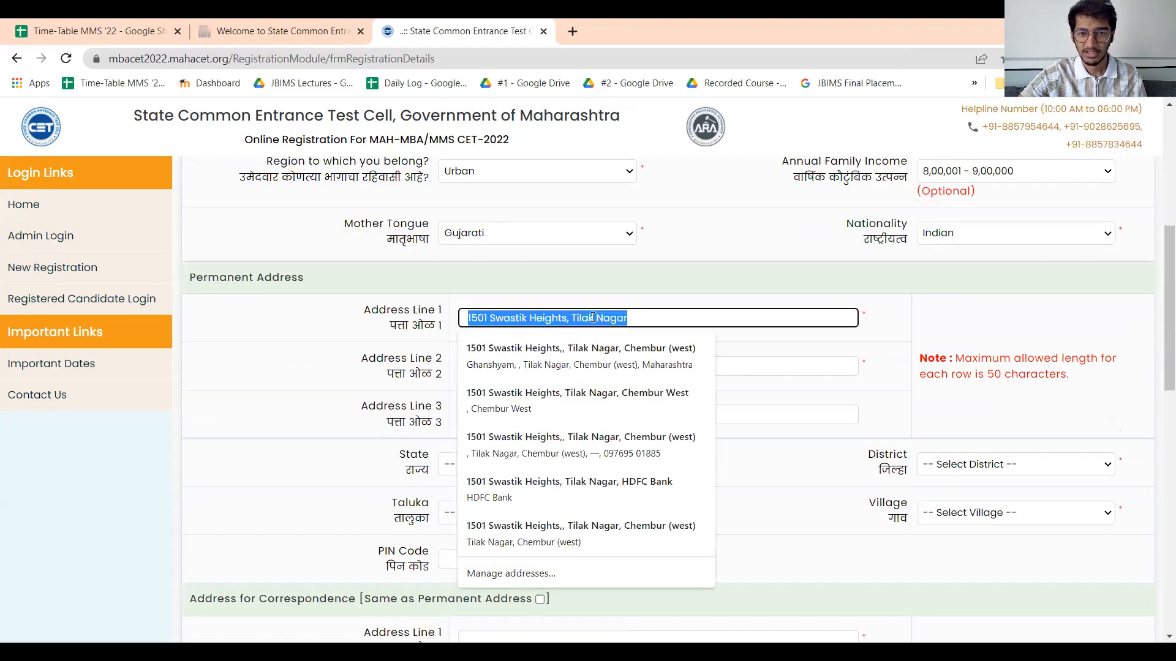
left_click(887, 344)
scroll(887, 343, "down", 2)
left_click(565, 306)
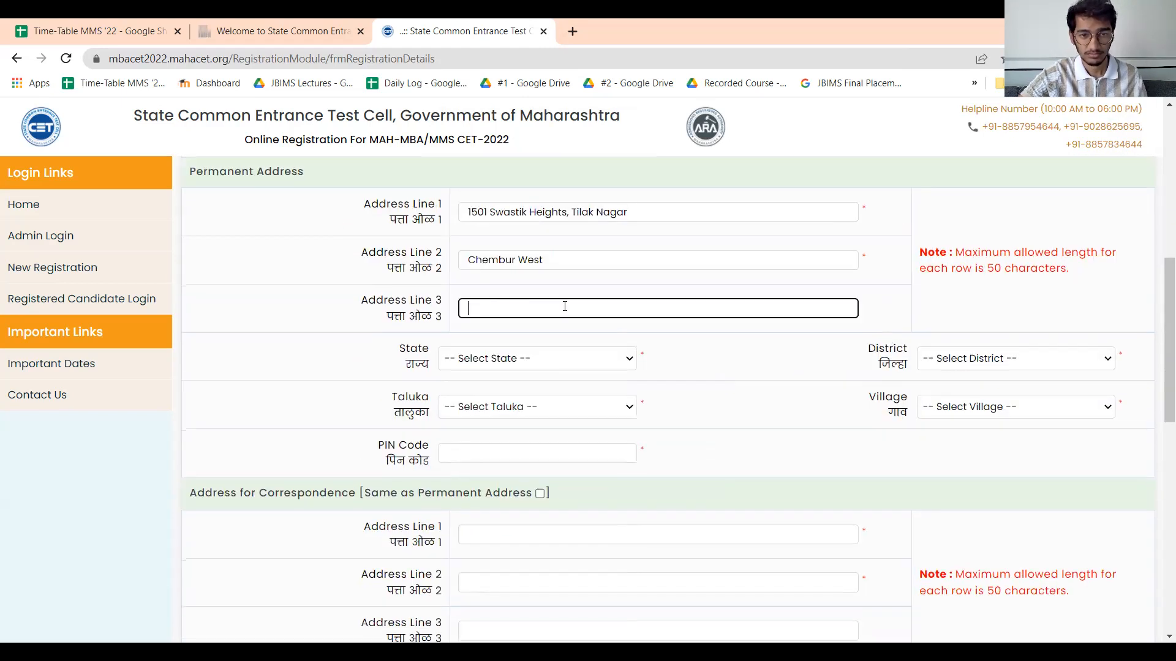
type("Mumbai")
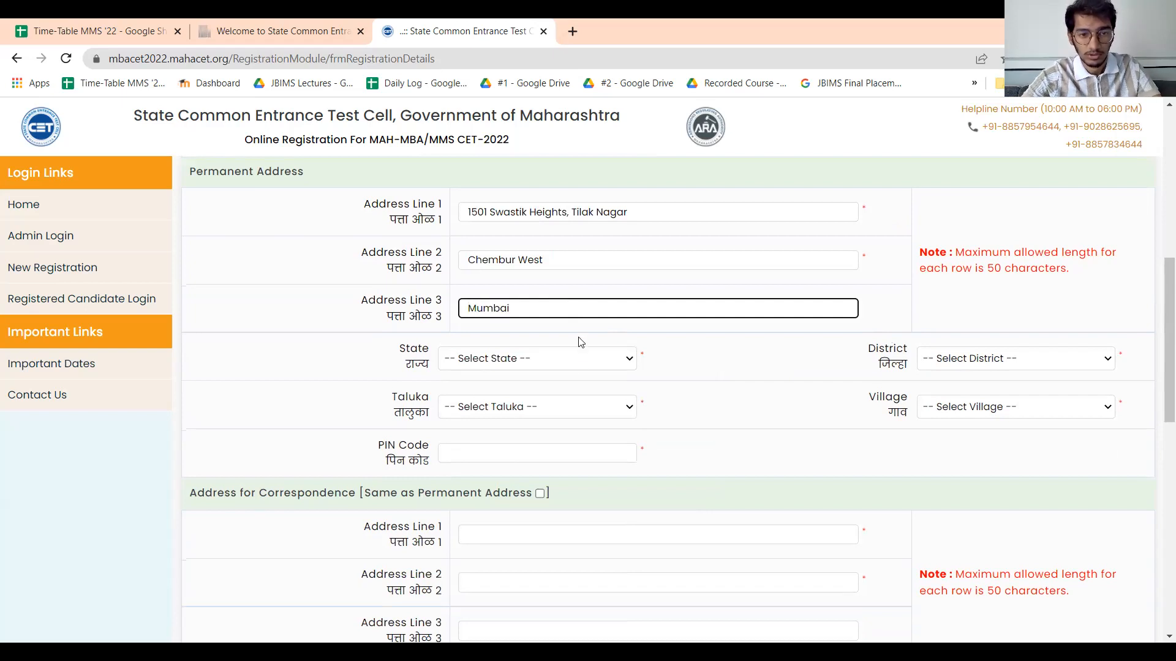
Step: Choose the candidate's state and district for the permanent address
left_click(580, 364)
scroll(519, 107, "down", 6)
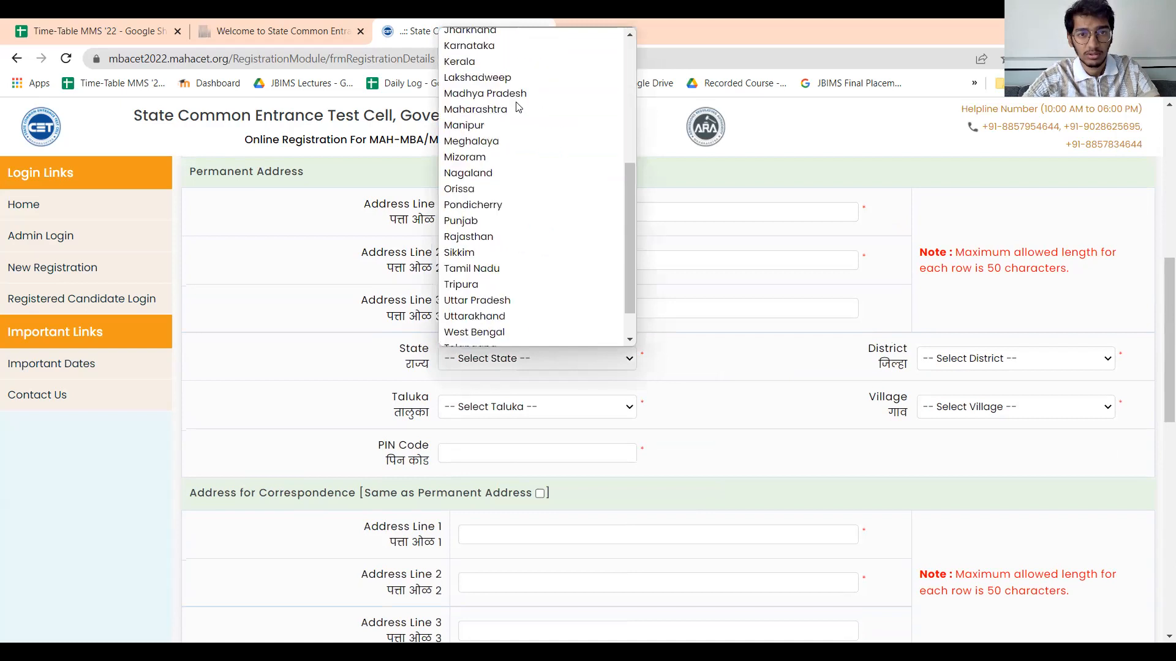
left_click(501, 106)
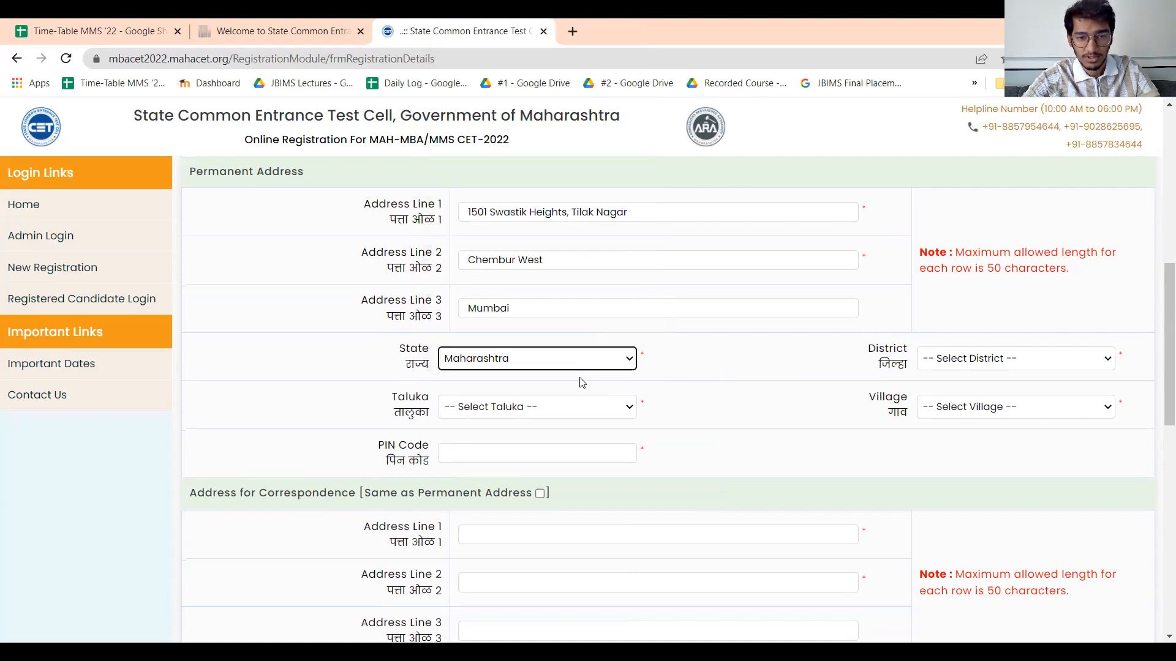
left_click(993, 393)
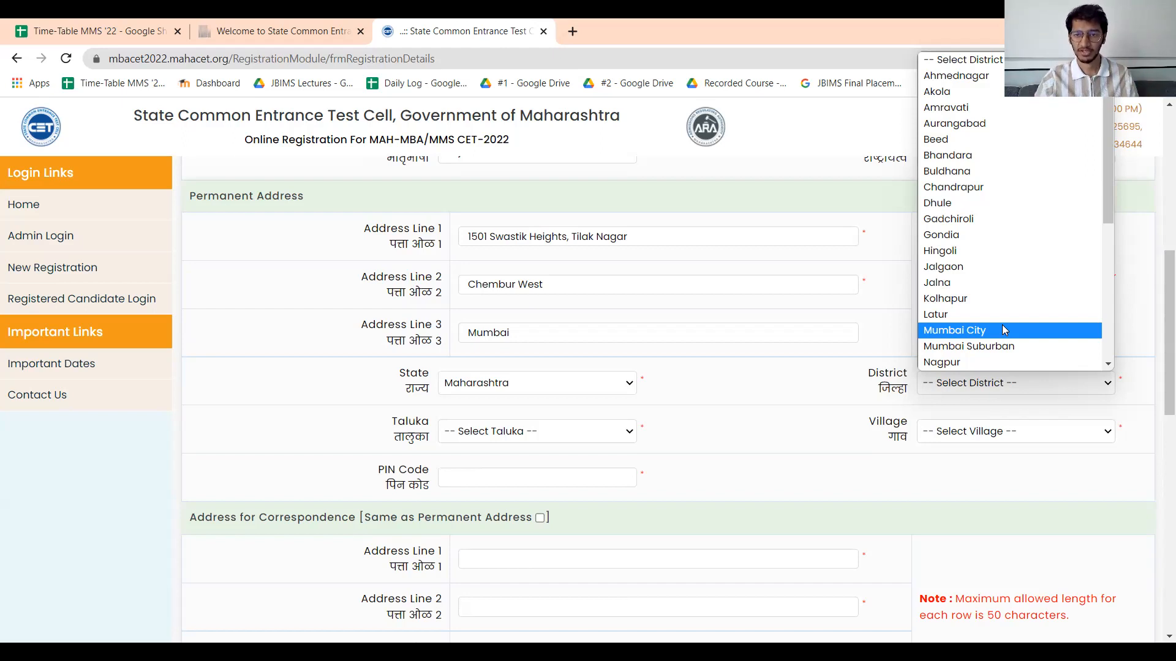
left_click(993, 346)
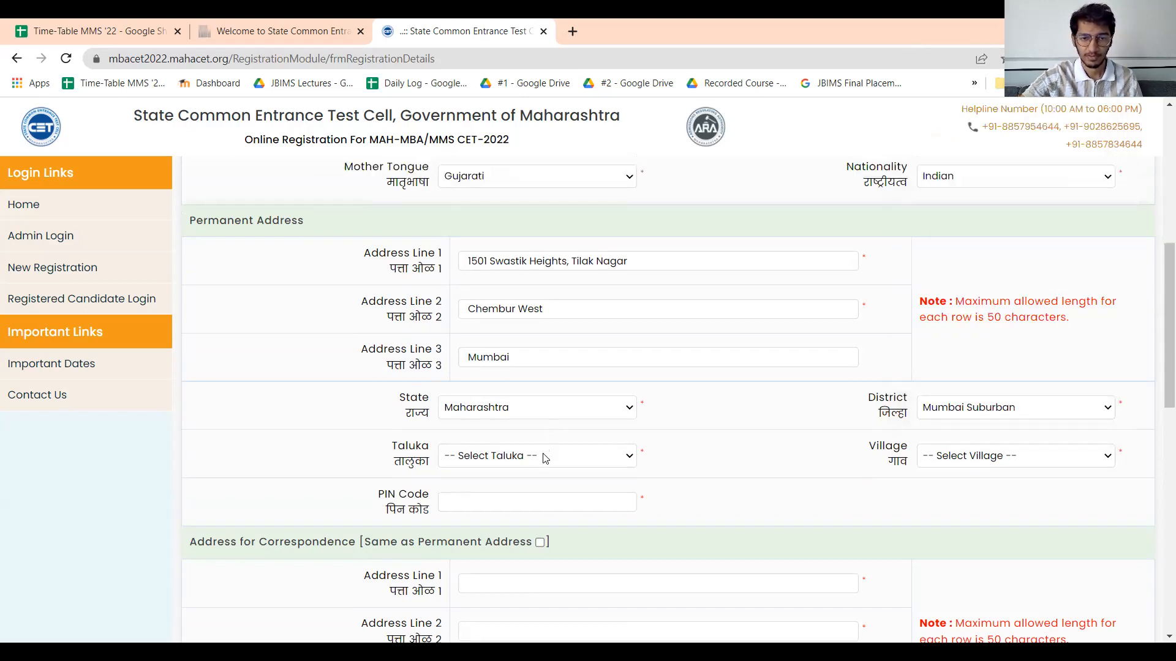
Step: Choose the candidate's taluka and village for the permanent address
left_click(545, 459)
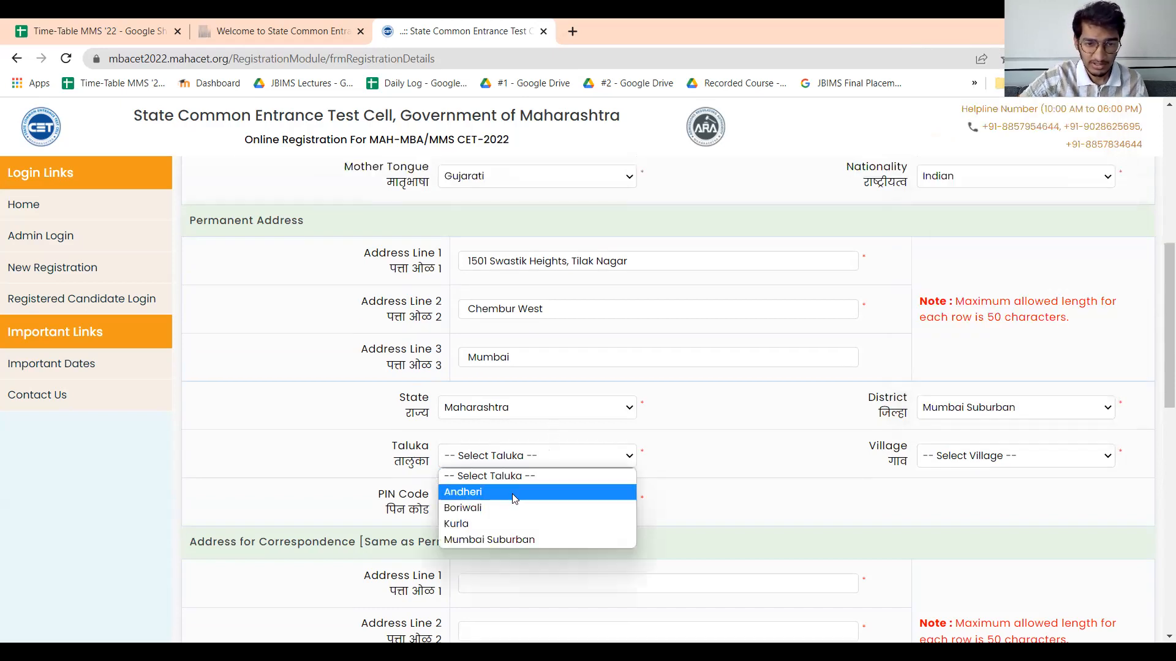
left_click(492, 527)
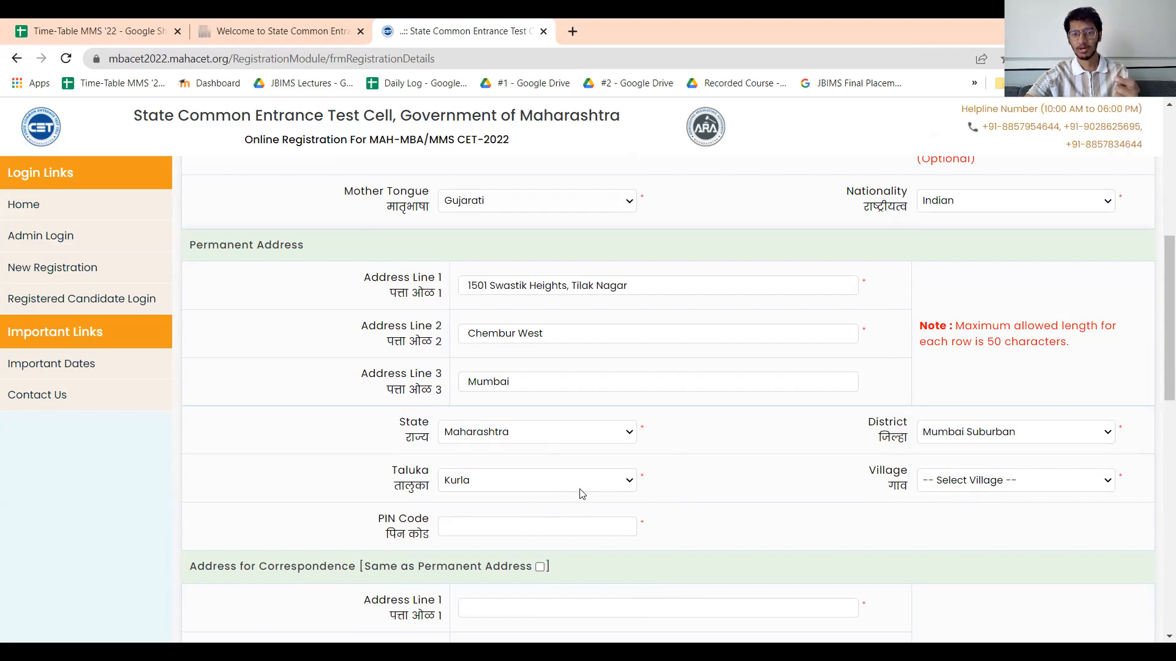
left_click(977, 494)
scroll(970, 331, "down", 1)
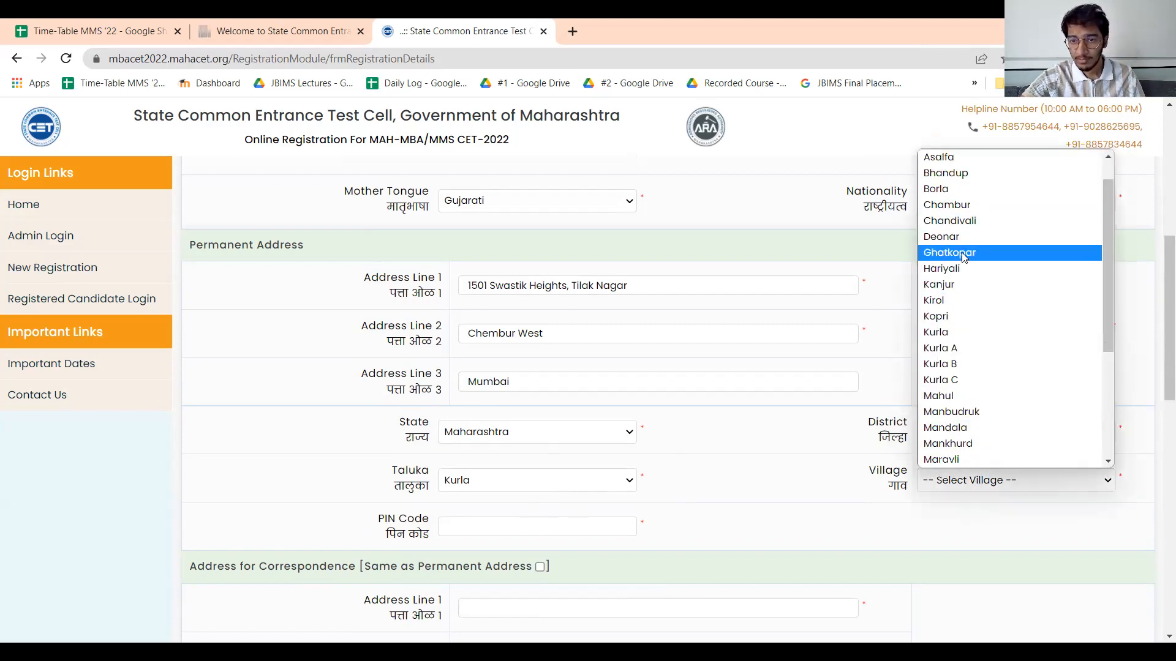
left_click(978, 205)
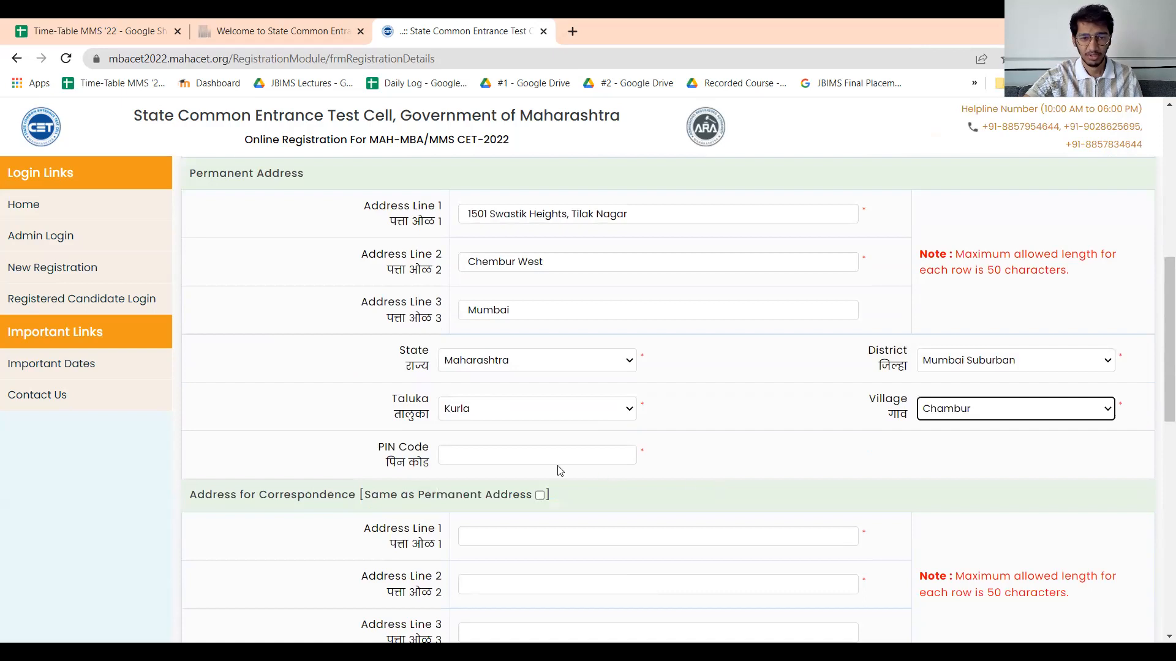
Step: Enter the permanent address's postal code and mark the correspondence address as the same as the permanent one
left_click(555, 455)
type("400089")
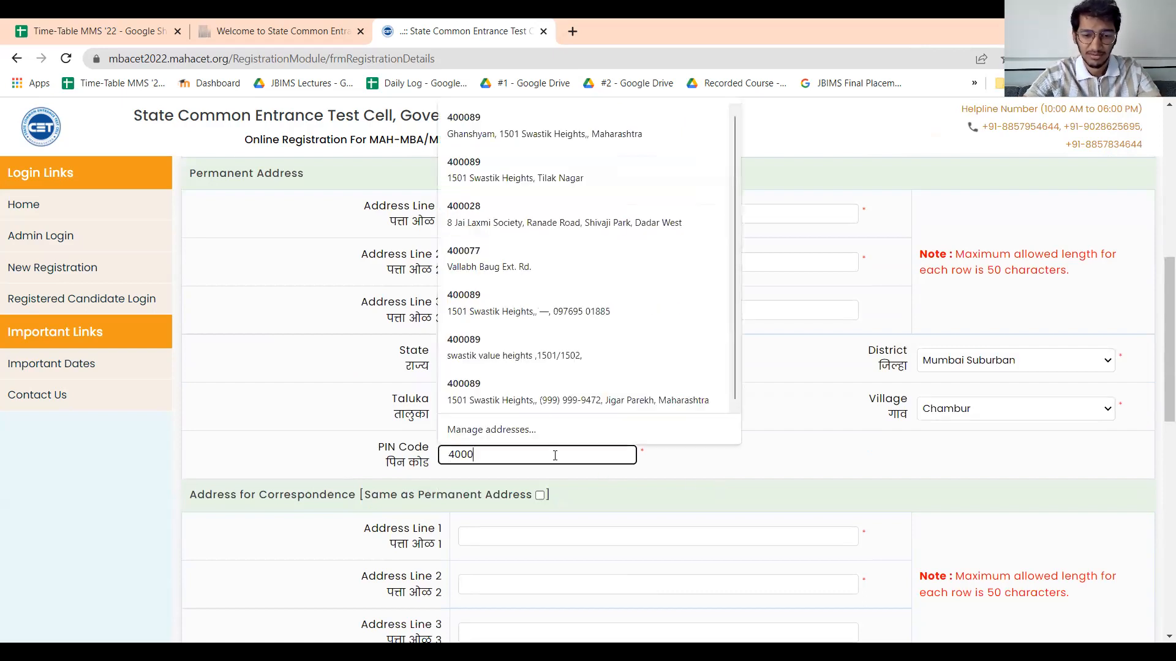
left_click(720, 500)
scroll(689, 493, "down", 1)
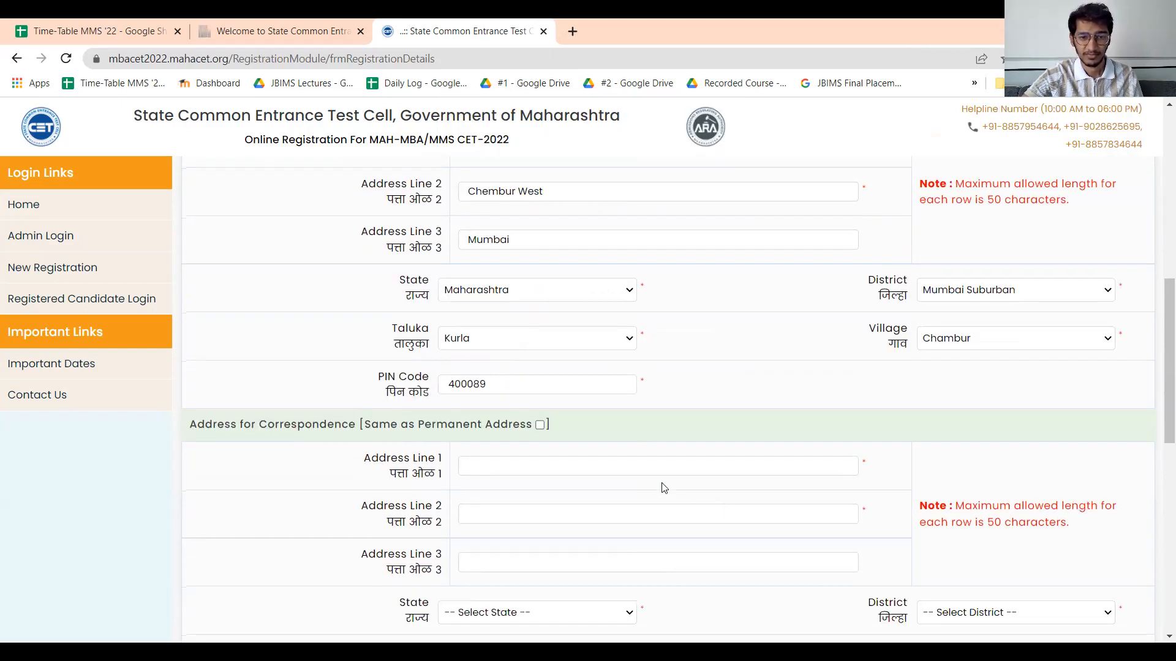
left_click(539, 425)
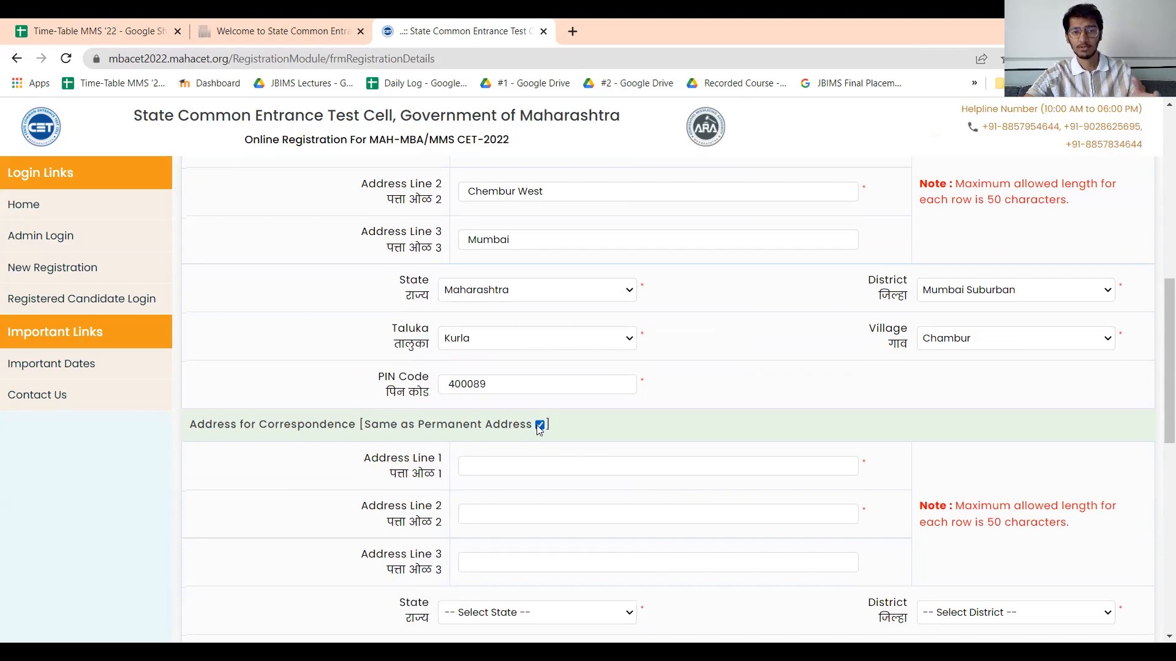
Step: Fill in the candidate's mobile number and e-mail address, leaving the optional telephone number blank
scroll(539, 431, "down", 3)
scroll(540, 430, "down", 3)
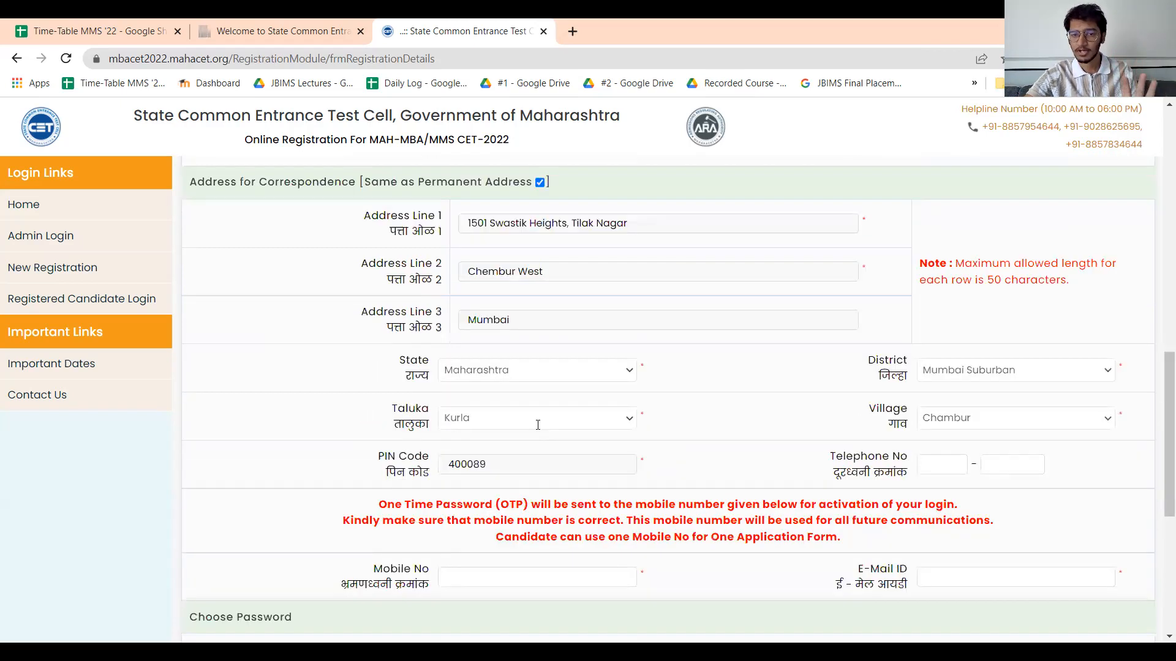
left_click(499, 452)
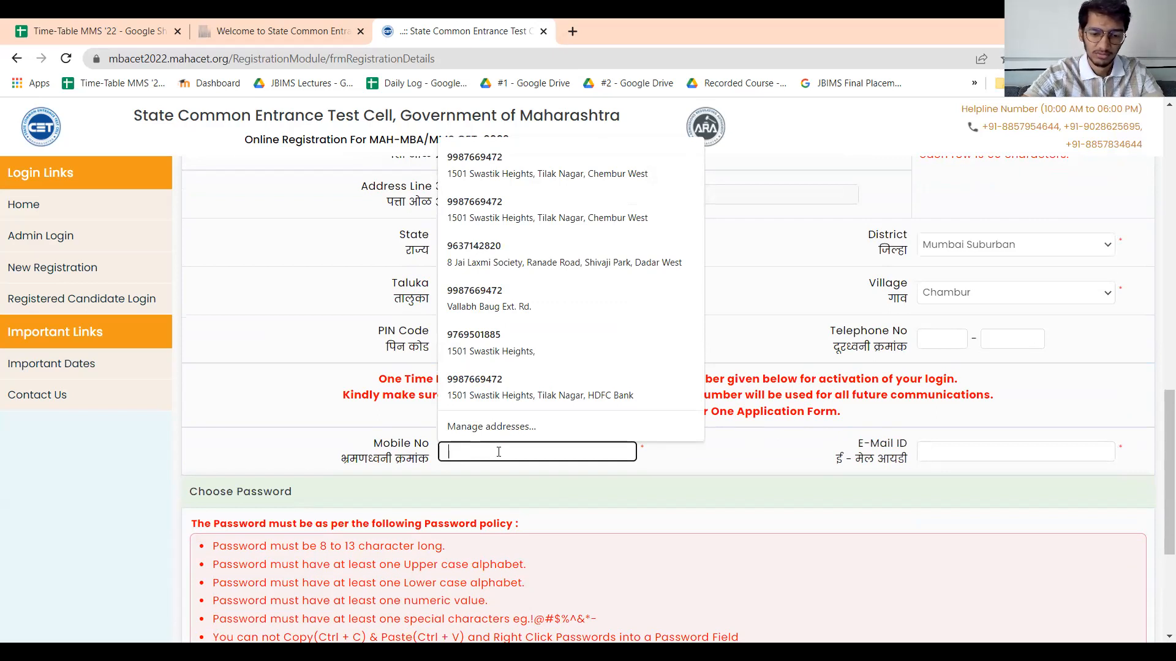
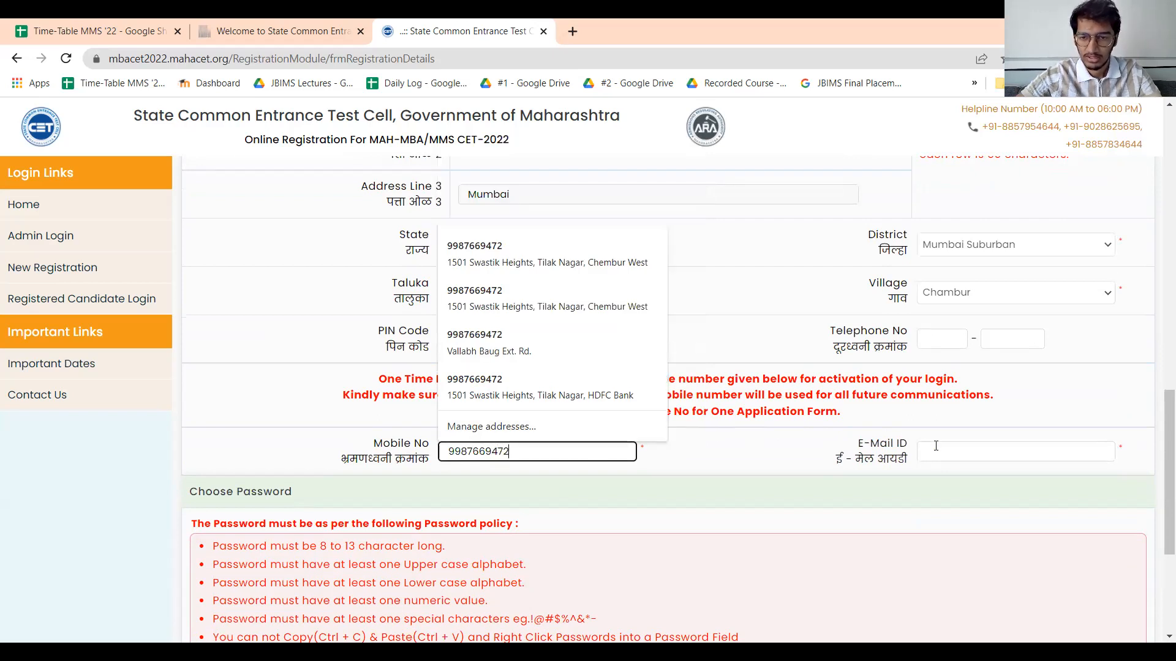
left_click(937, 453)
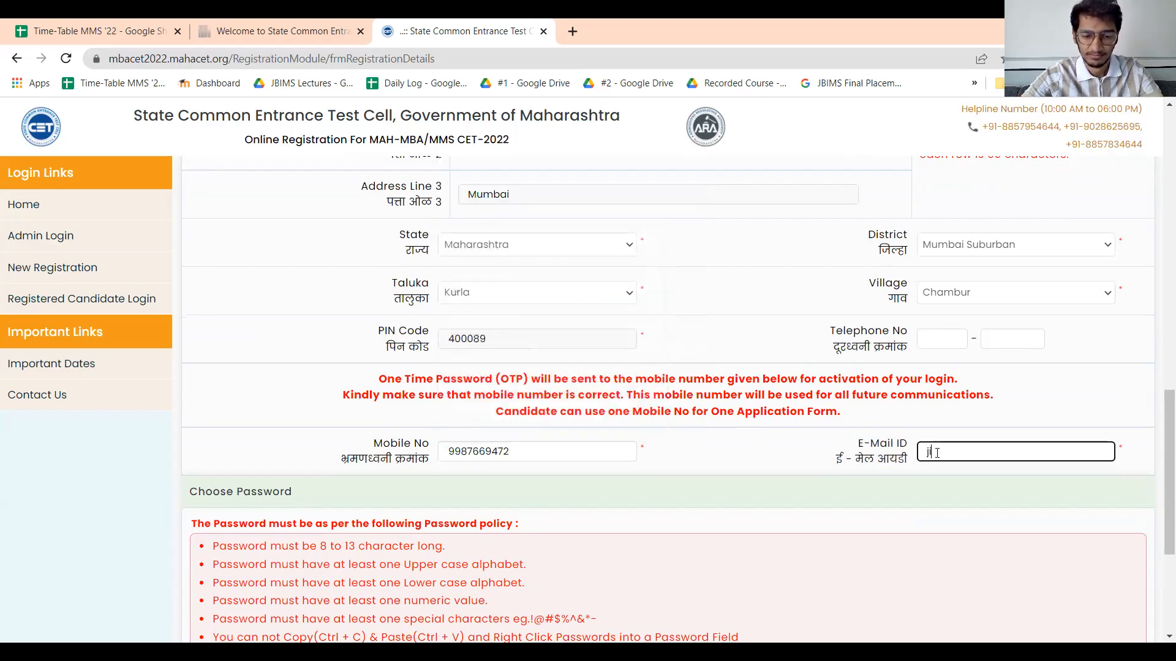
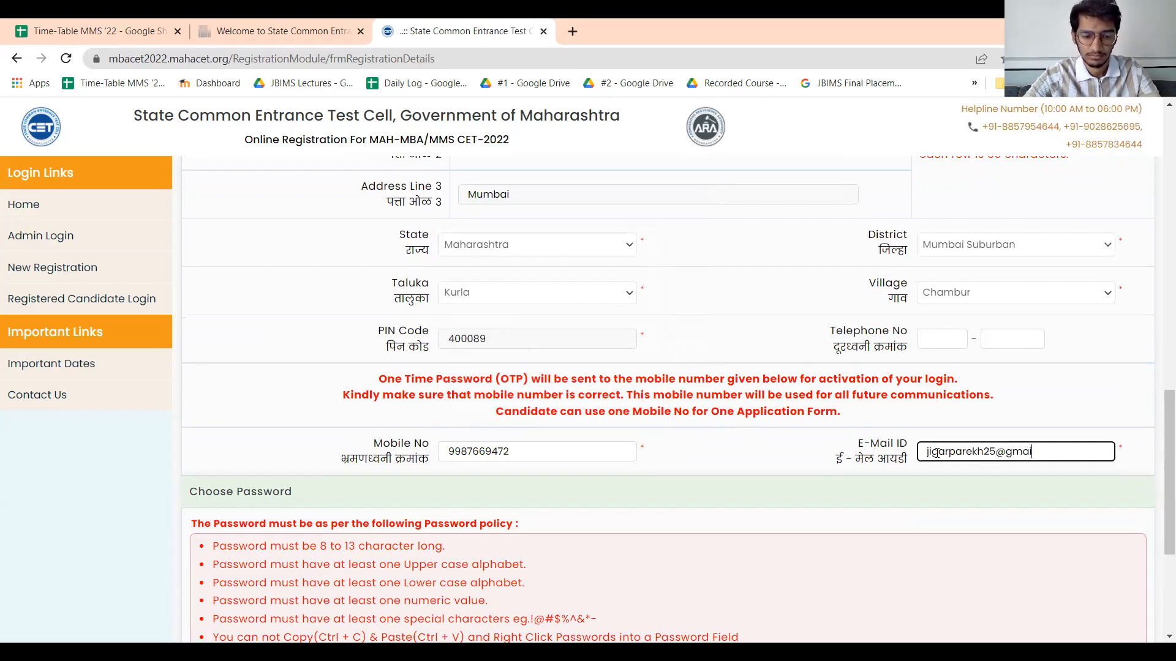
key("ctrl+a")
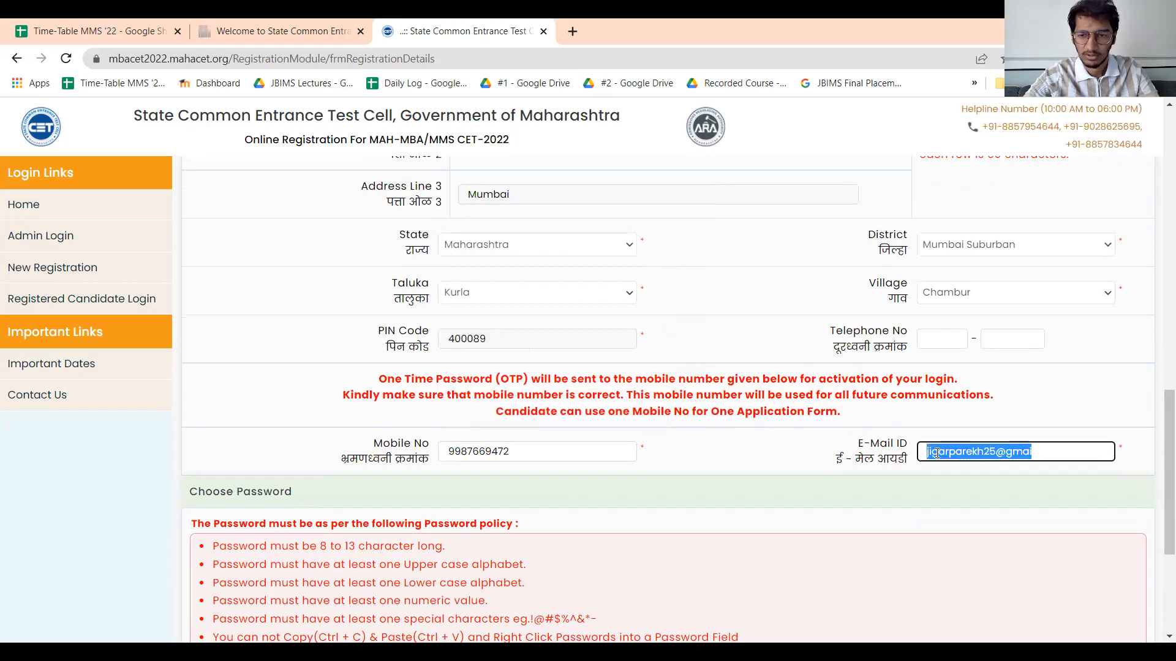
key("Right")
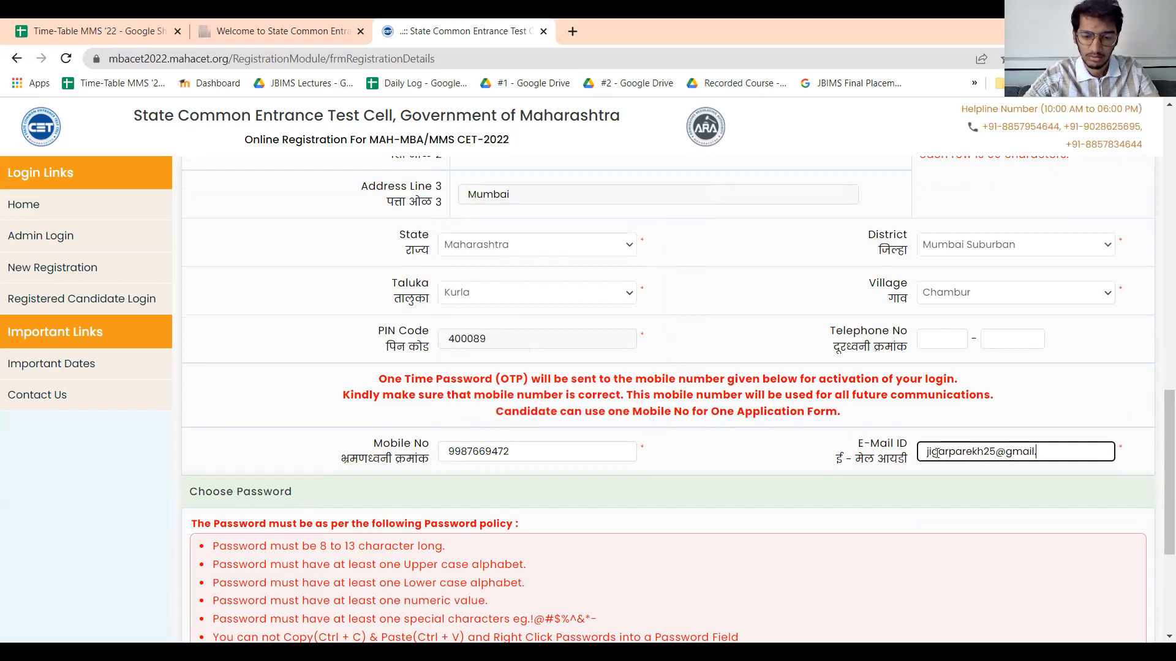
left_click(786, 463)
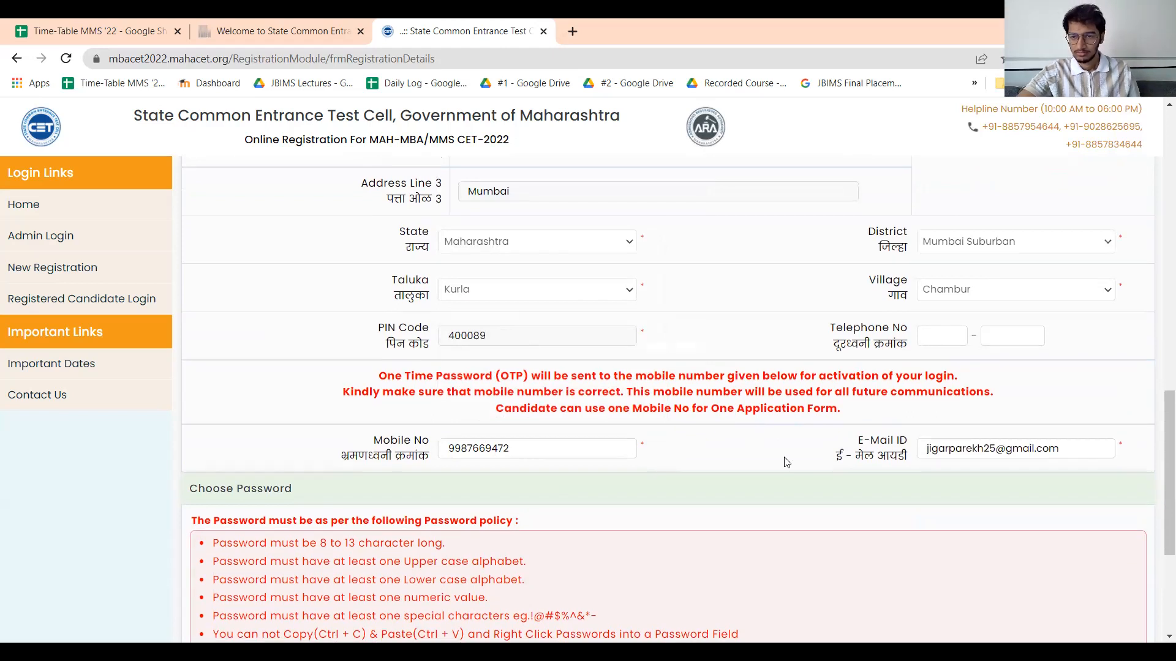
Step: Try to enter and confirm an account password, and clear both password entries
scroll(785, 459, "down", 2)
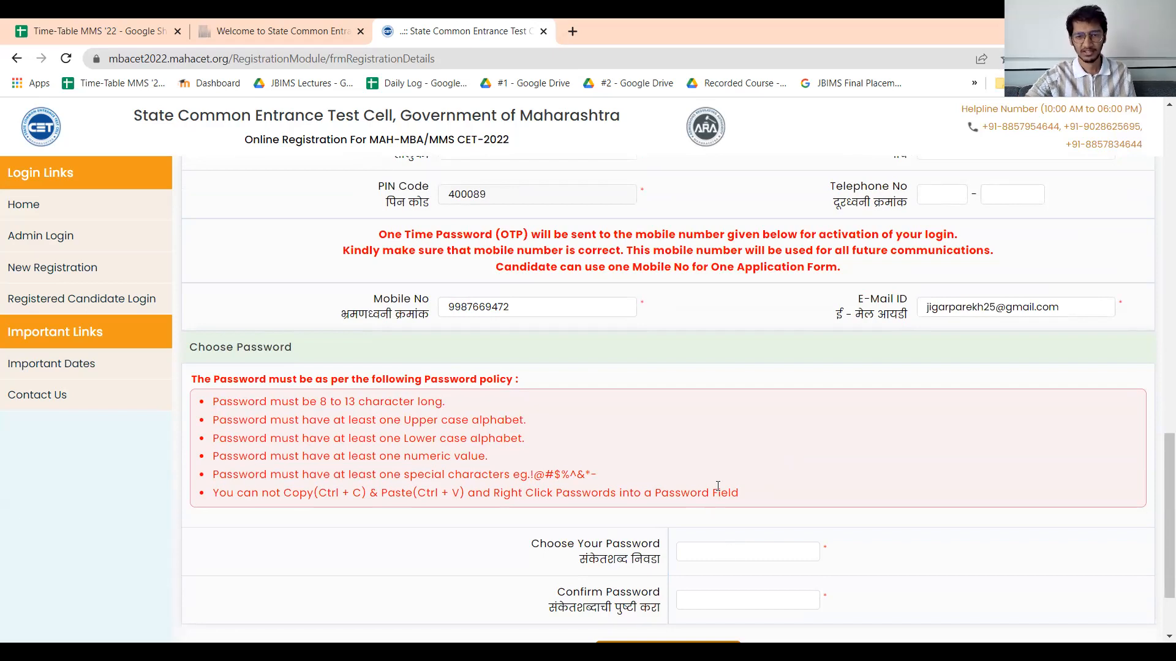
scroll(718, 486, "down", 2)
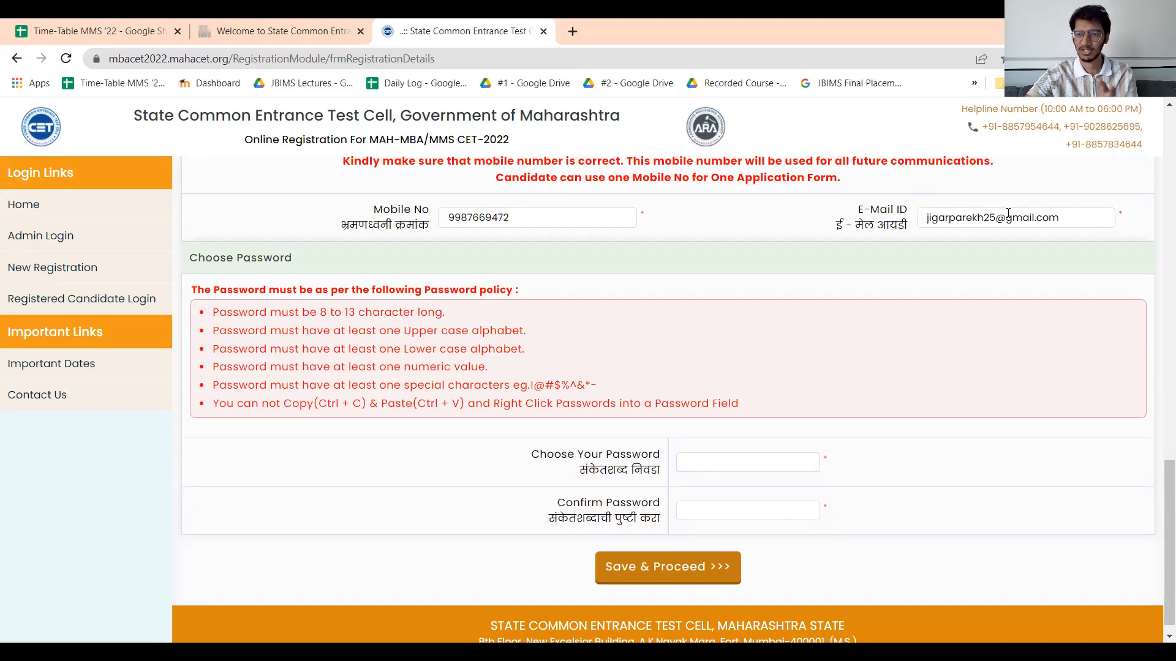
scroll(709, 296, "down", 1)
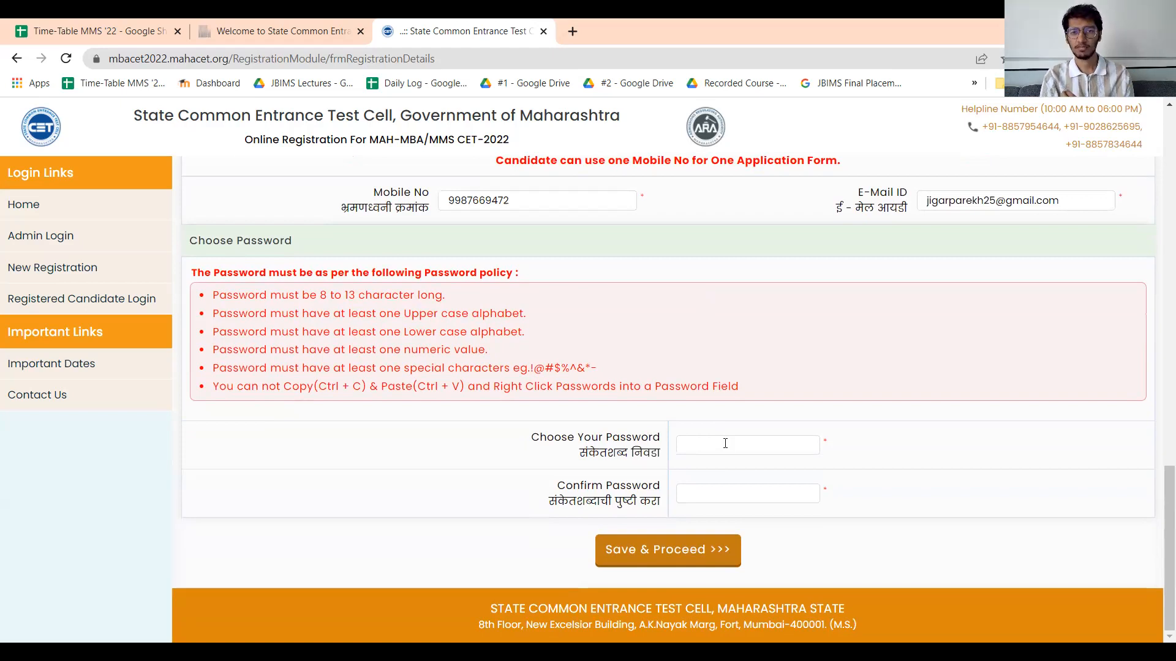
left_click(725, 443)
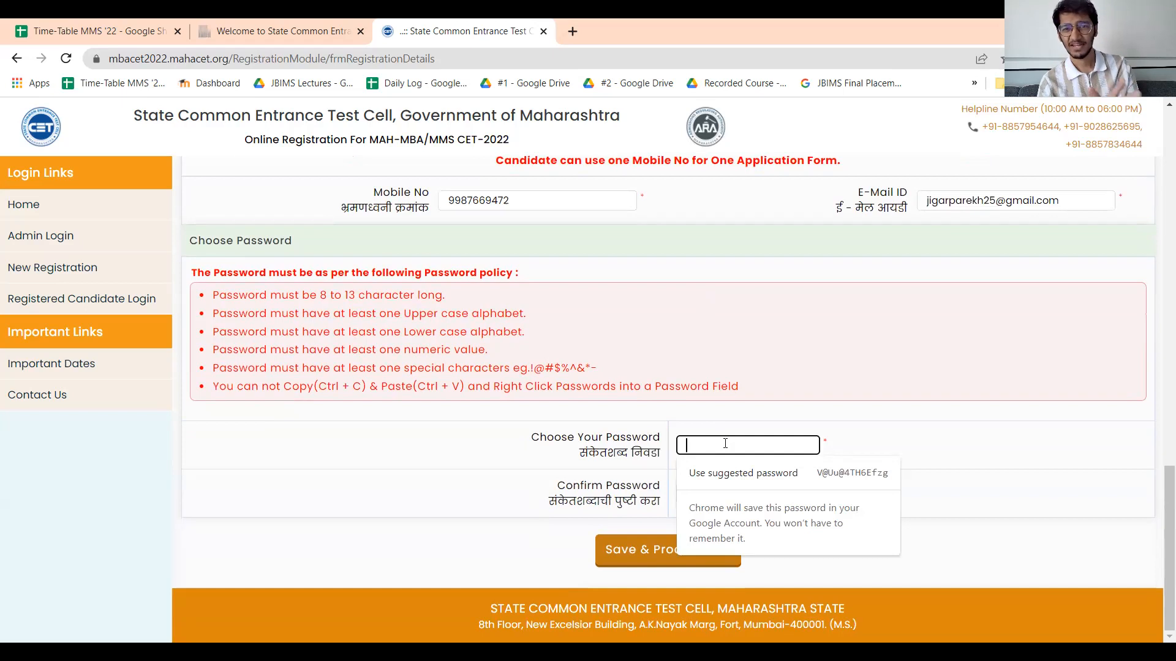
type("••••••••••")
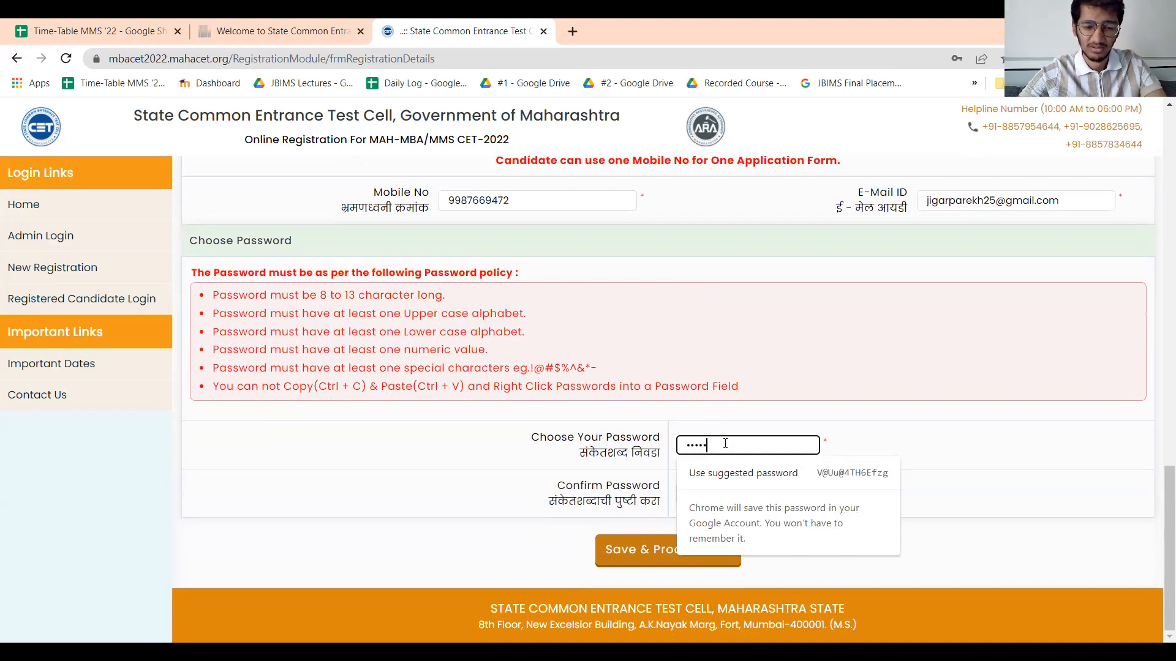
key("Tab")
type("•••")
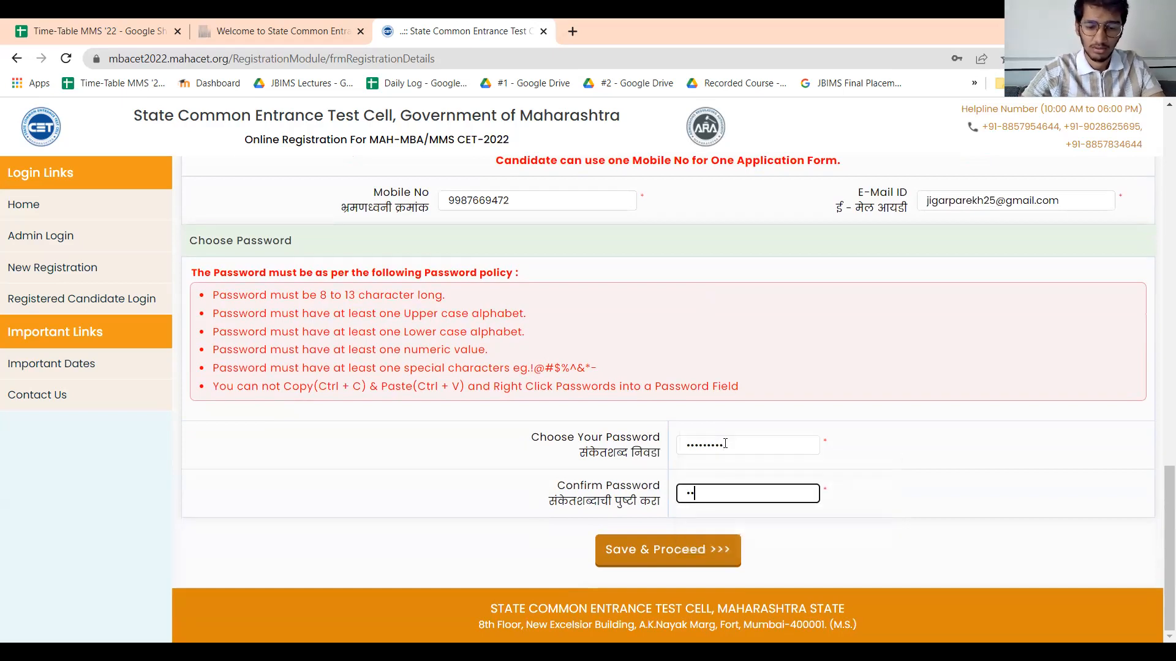
key("BackSpace")
key("BackSpace")
key("BackSpace")
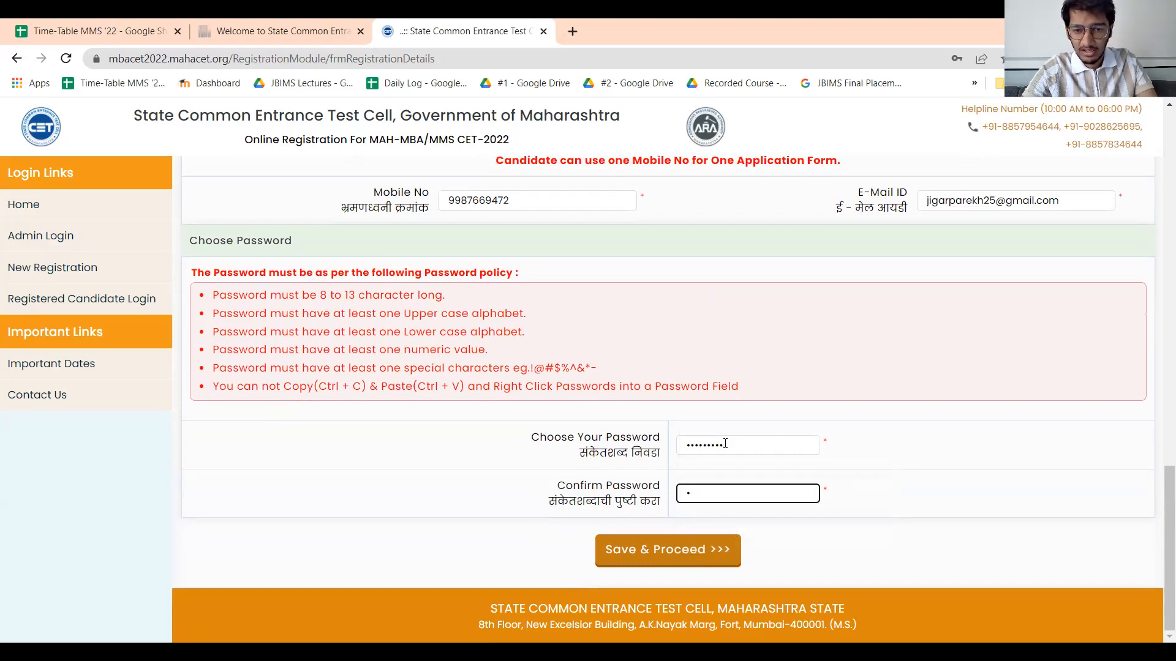
double_click(725, 443)
key("BackSpace")
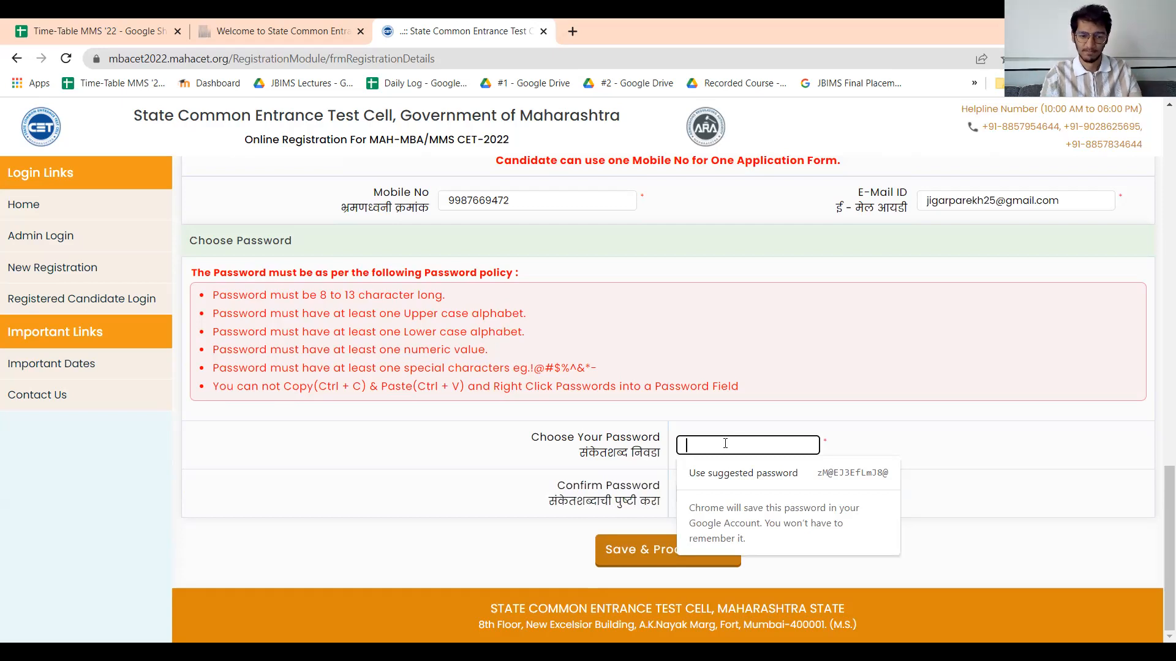
Step: Enter the account password, repeat it as confirmation, and try to save the registration details and proceed
type("•••••••")
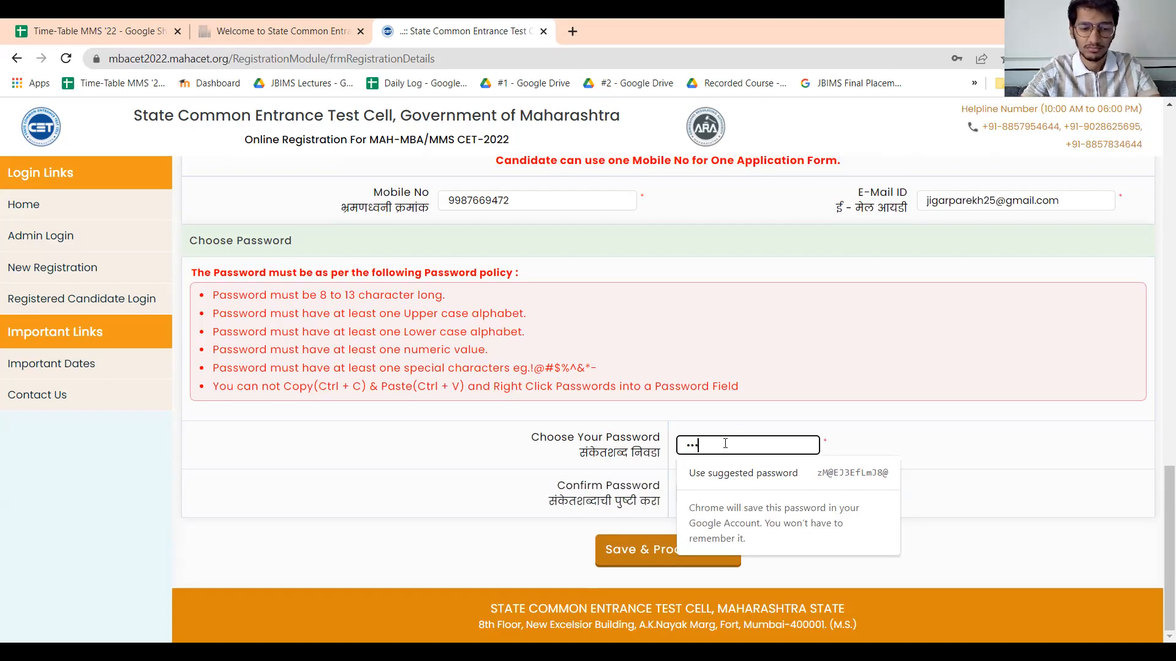
key("Tab")
type("•••••••")
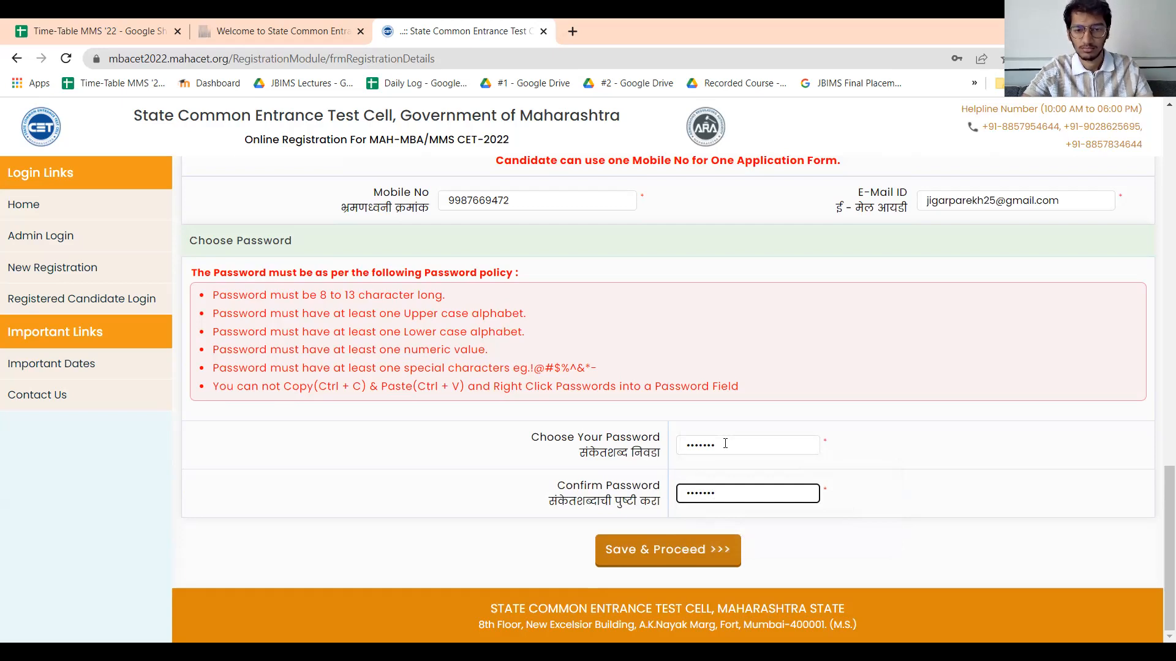
left_click(680, 555)
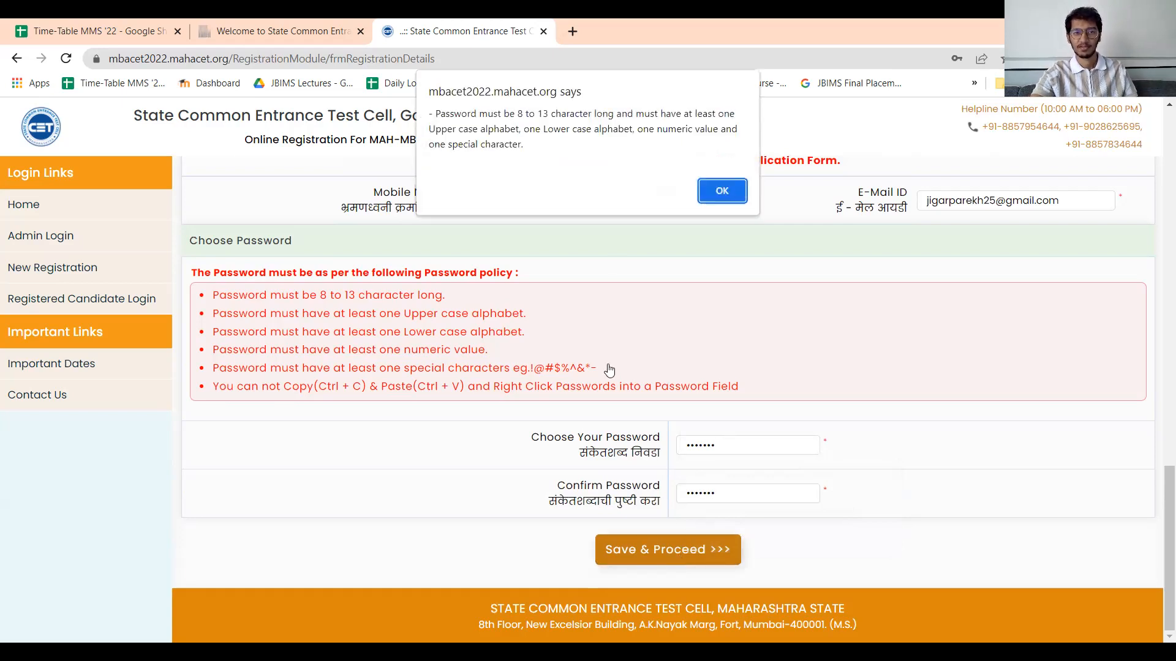
Step: Dismiss the password policy alert and replace both the account password and its confirmation with a longer password
left_click(722, 191)
double_click(732, 444)
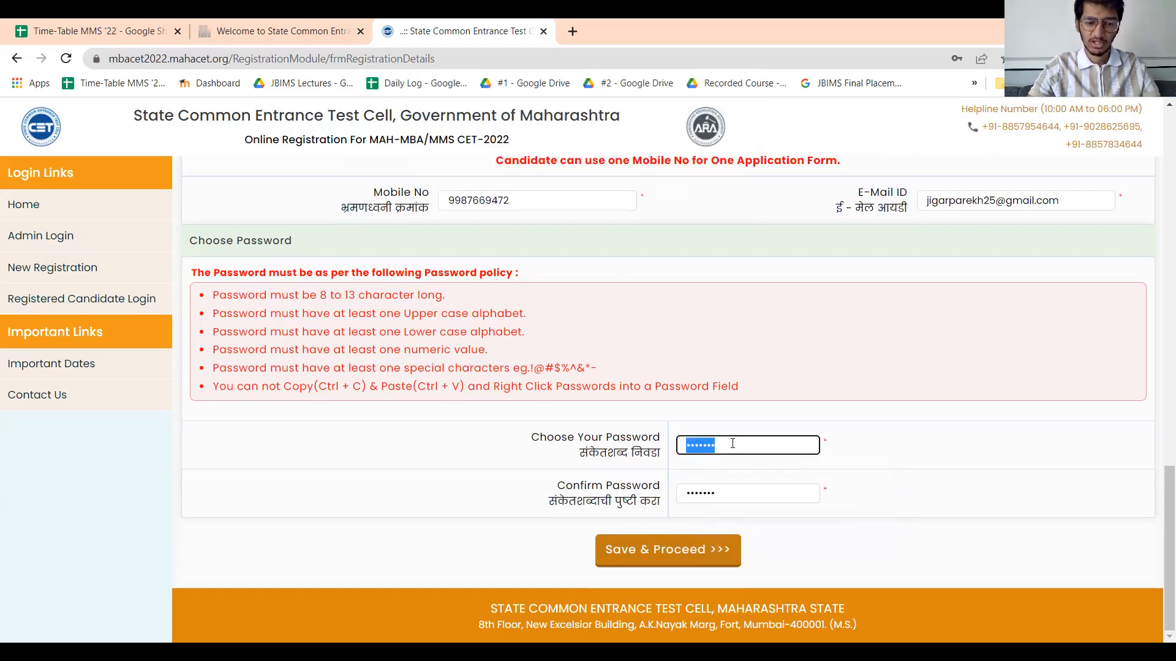
type("•••••••••")
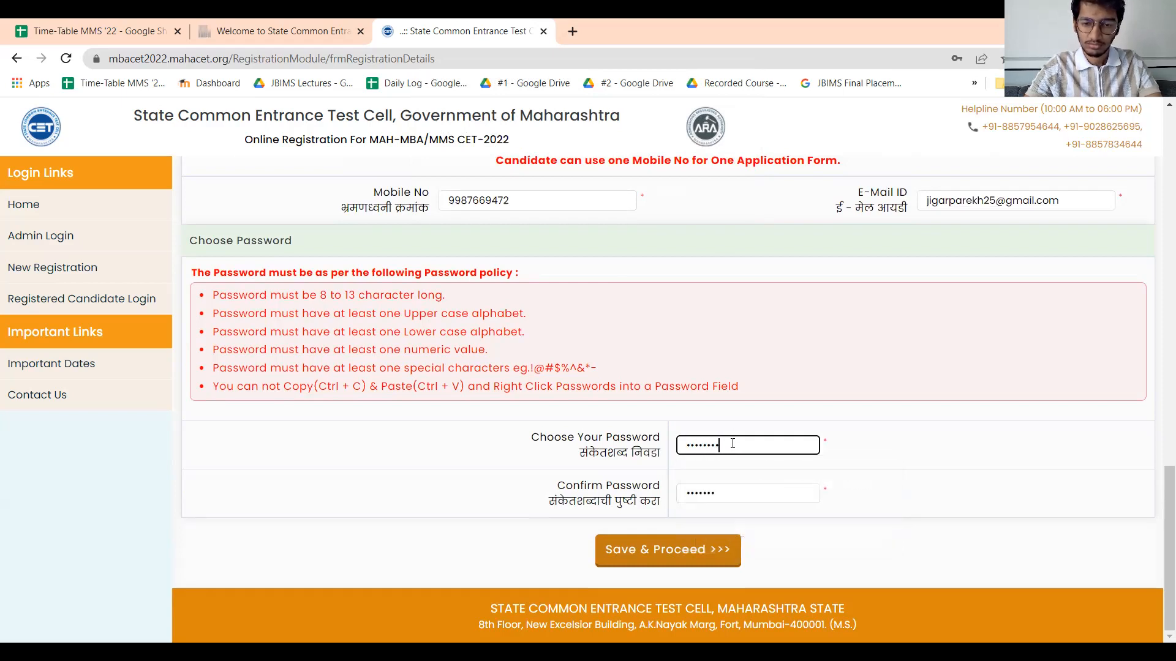
key("Tab")
type("•••••••••")
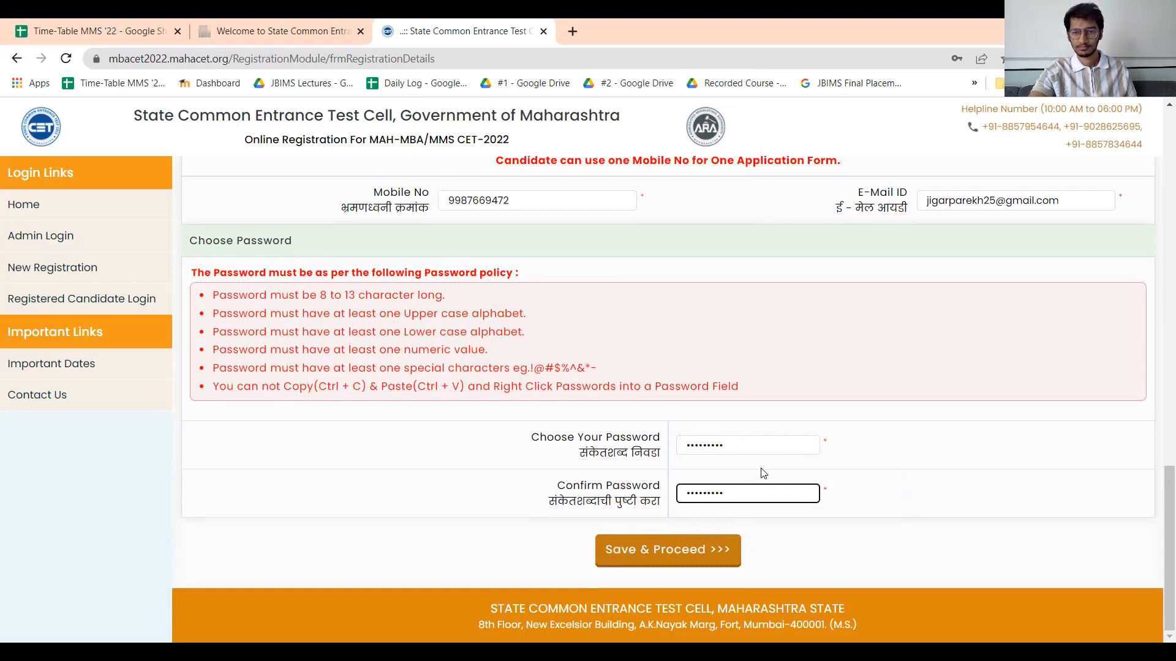
Step: Re-enter the account password and its confirmation, and try to save the registration details
double_click(739, 452)
key("BackSpace")
type("•••••••••")
key("Tab")
type("•••••••••")
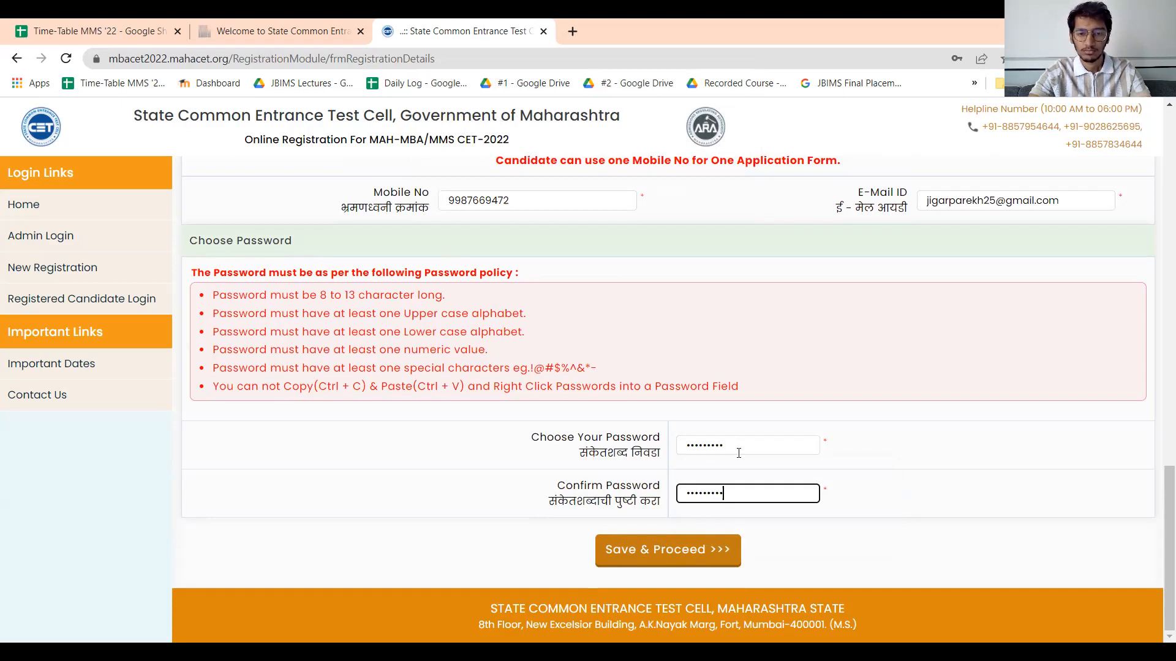
scroll(671, 544, "up", 2)
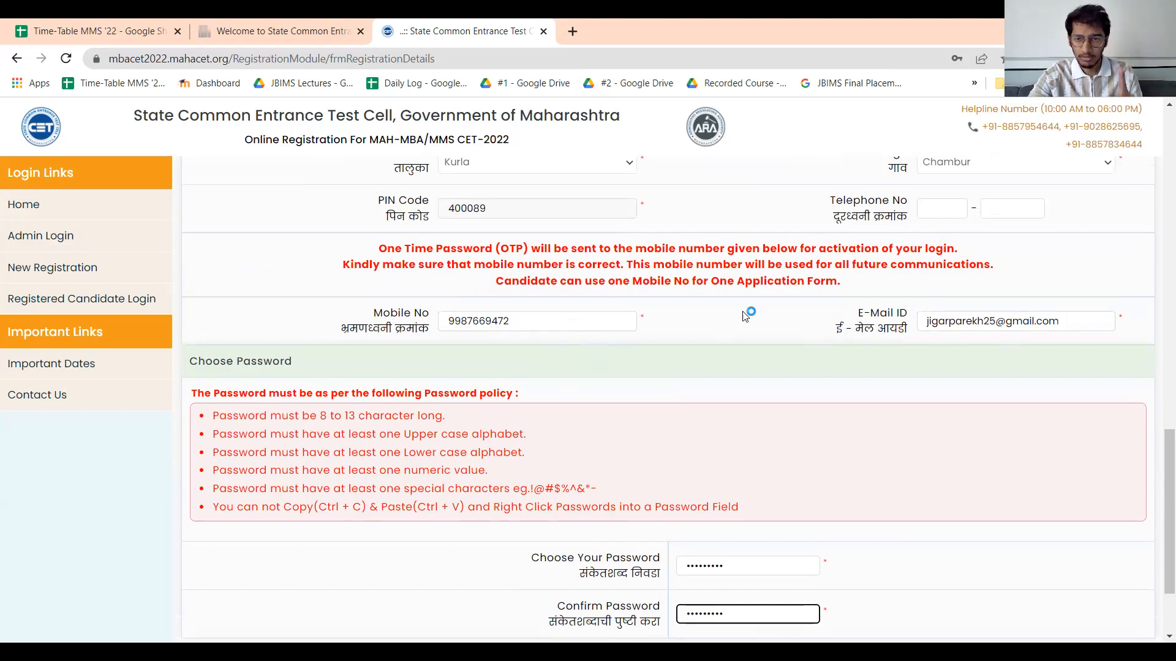
scroll(719, 355, "down", 2)
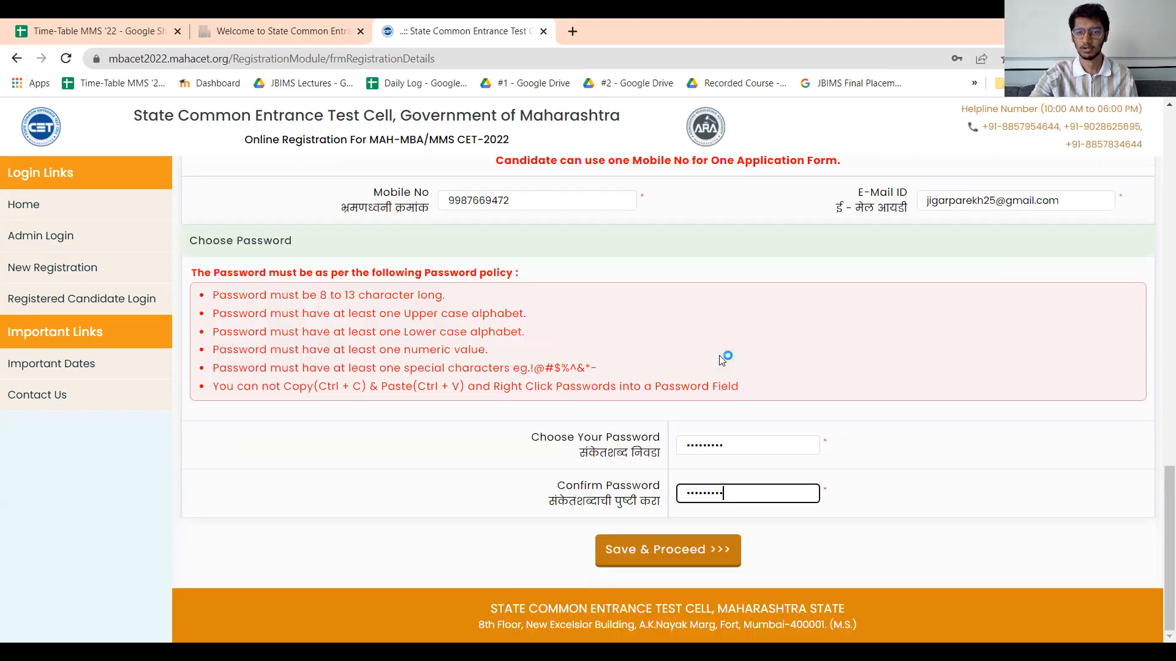
left_click(672, 551)
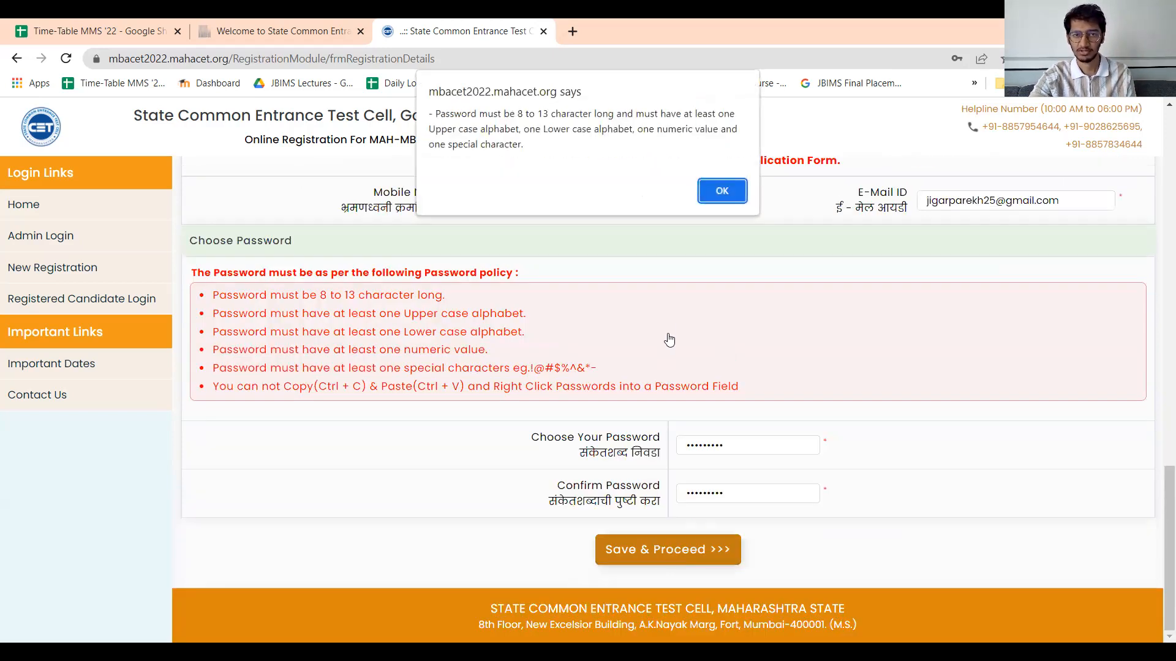
left_click(721, 194)
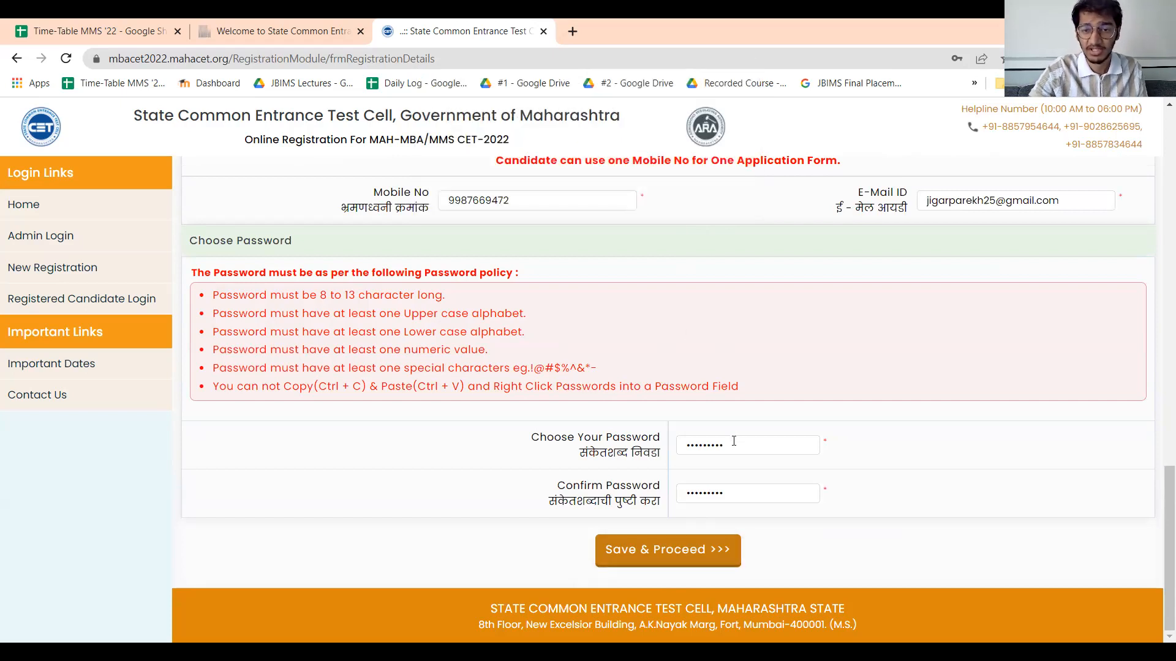
Step: Replace the account password and its confirmation with one meeting the password policy, and save the registration details to proceed
double_click(733, 441)
type("•••••••")
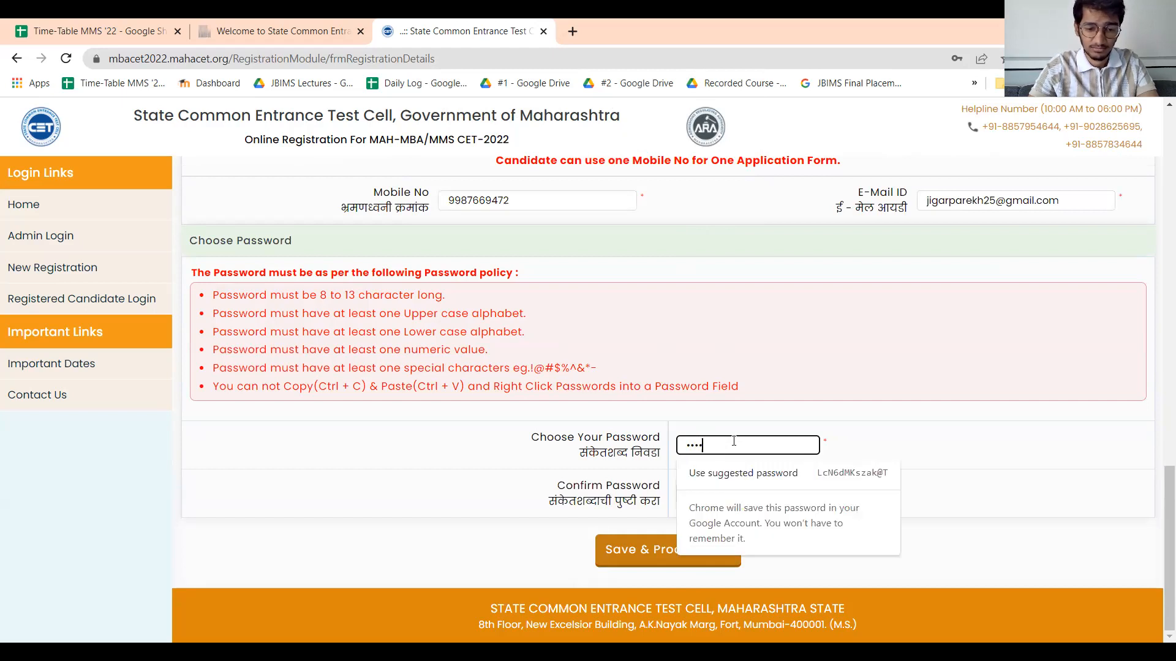
type("•••")
key("Tab")
type("••••••••••")
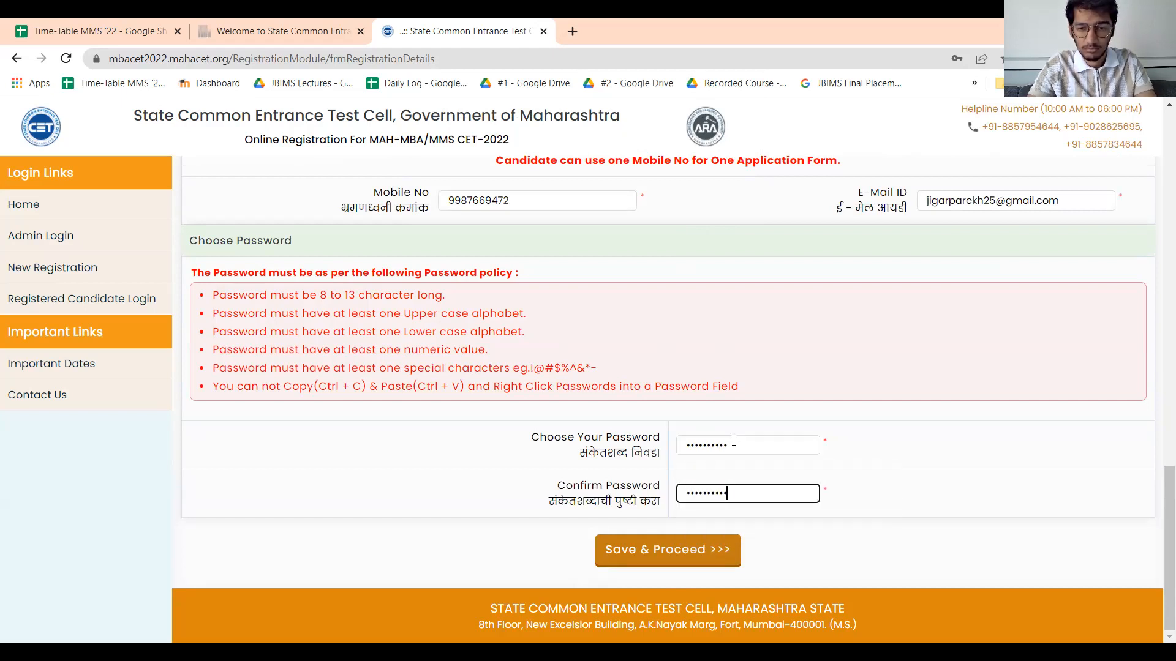
left_click(672, 551)
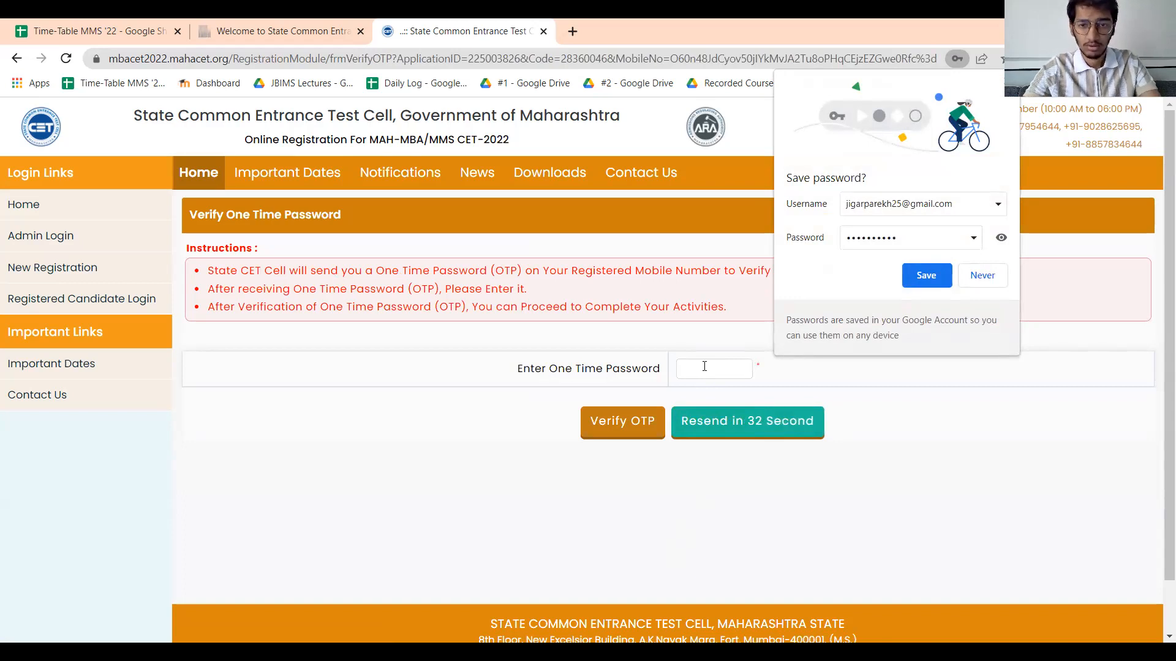
Step: Enter and verify the one-time password sent to the registered mobile number, and save the login credentials in the browser
left_click(704, 367)
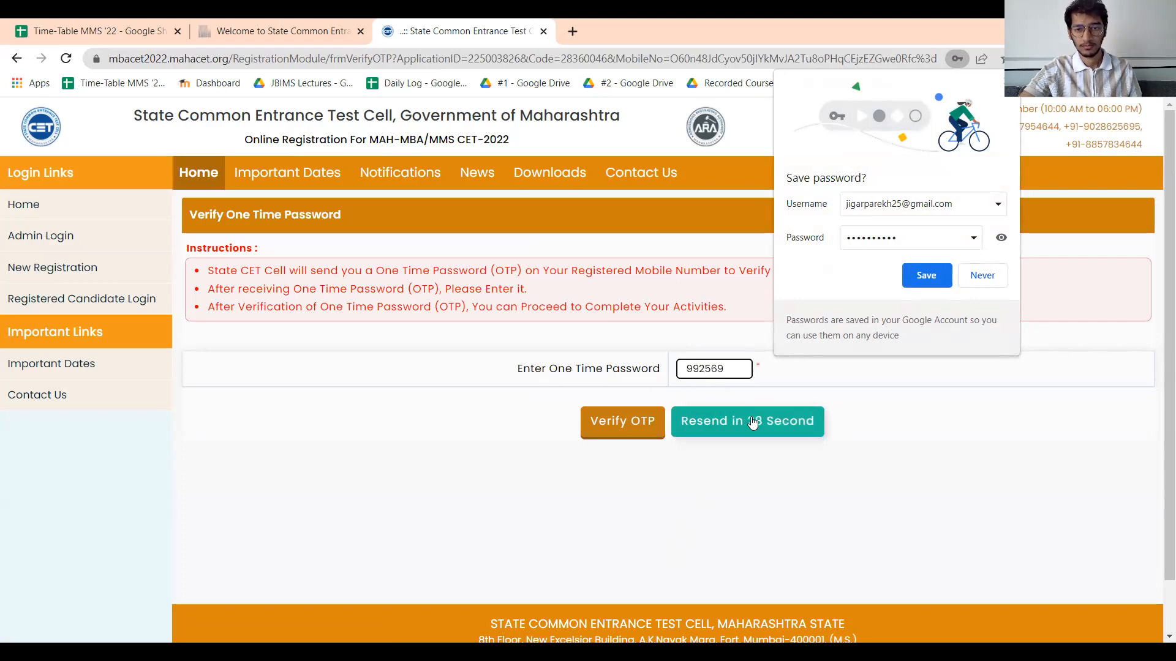
left_click(627, 427)
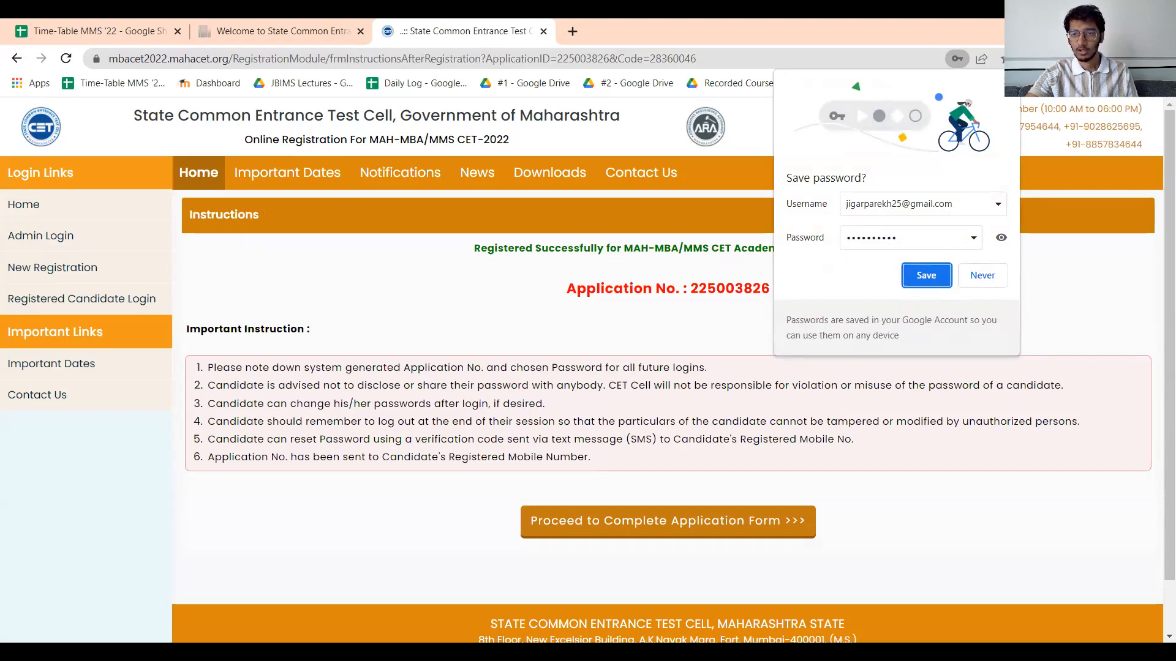
left_click(926, 275)
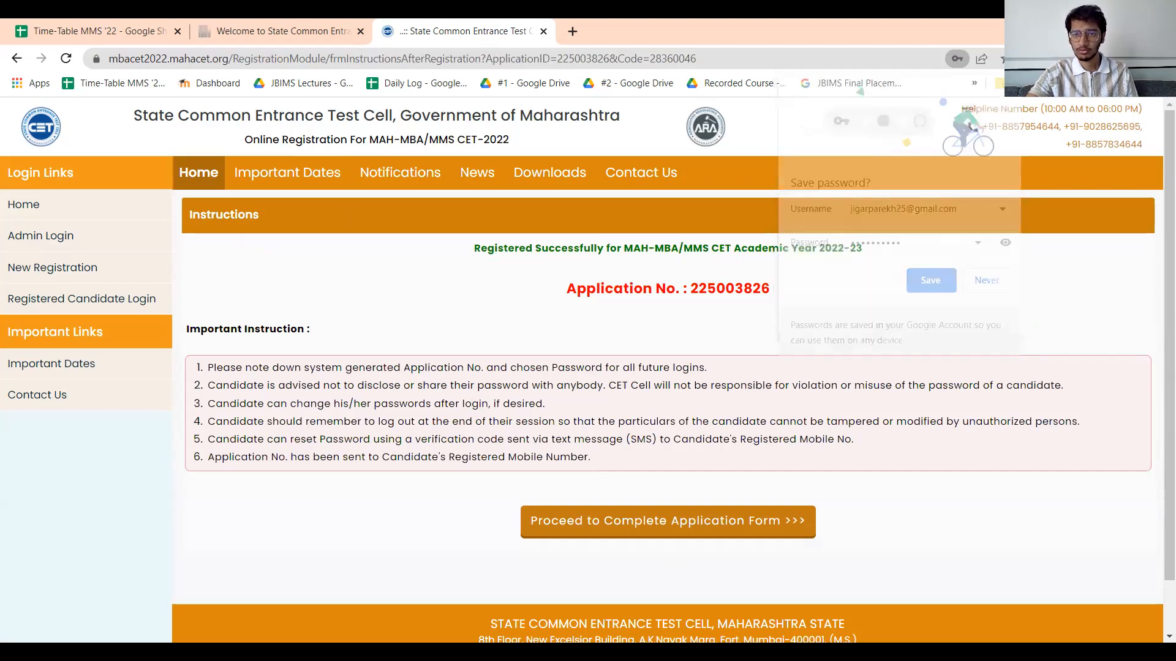
Step: Proceed to complete the application form and sign in as a registered candidate with the application number and account password
left_click(631, 522)
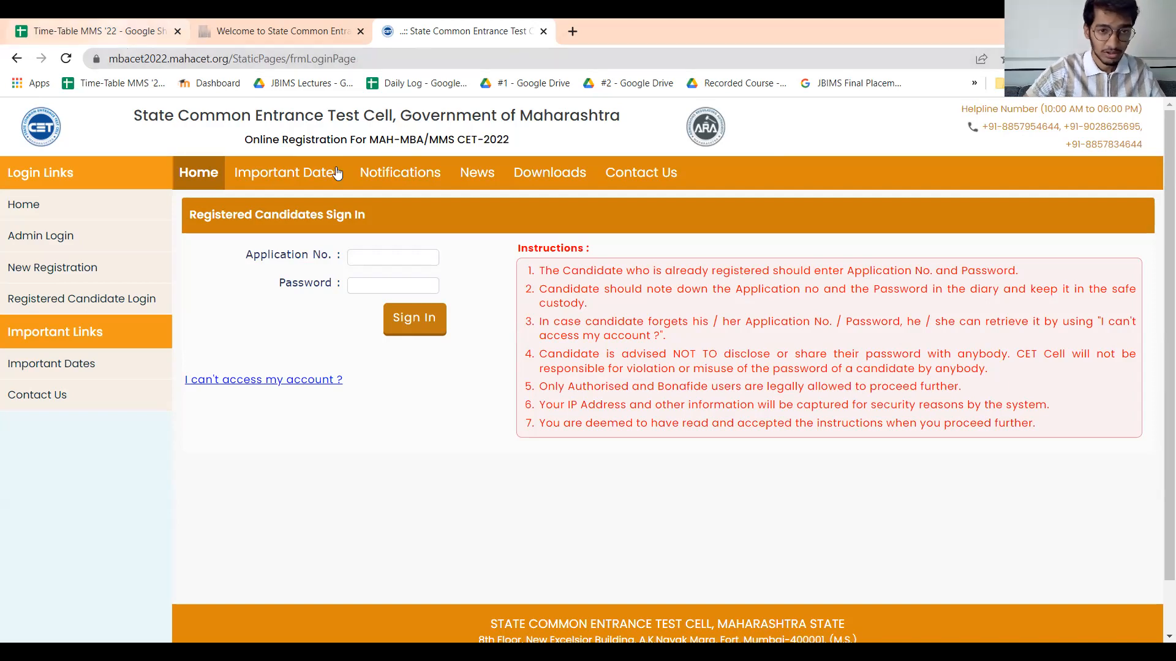
left_click(387, 257)
key("Tab")
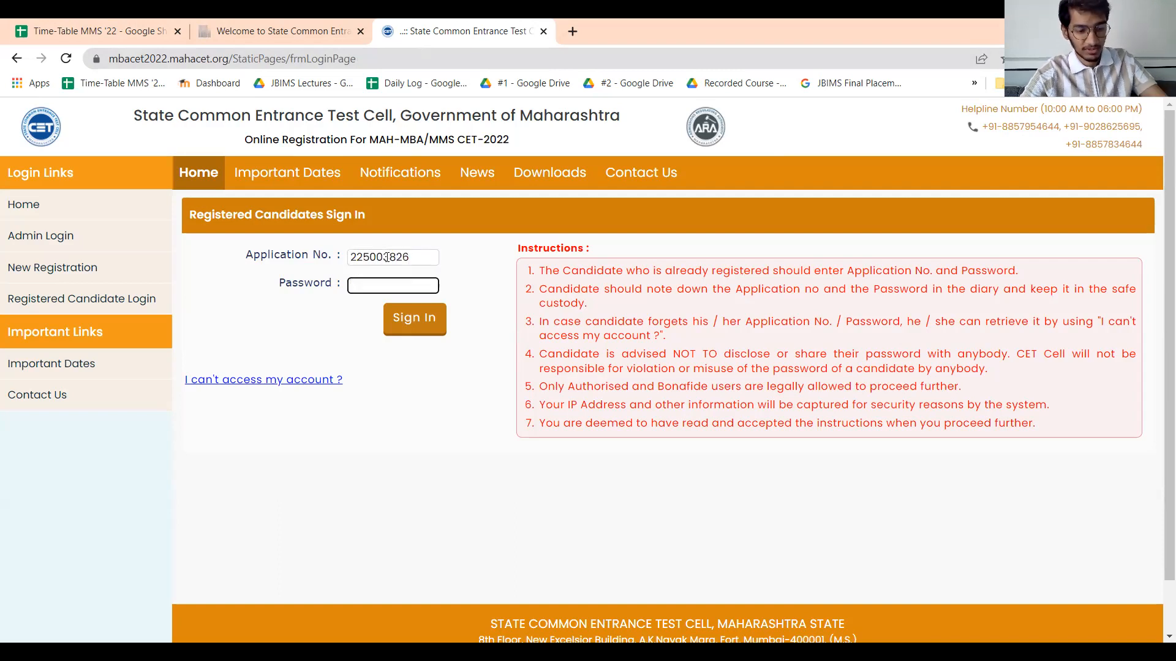
type("•••••••••")
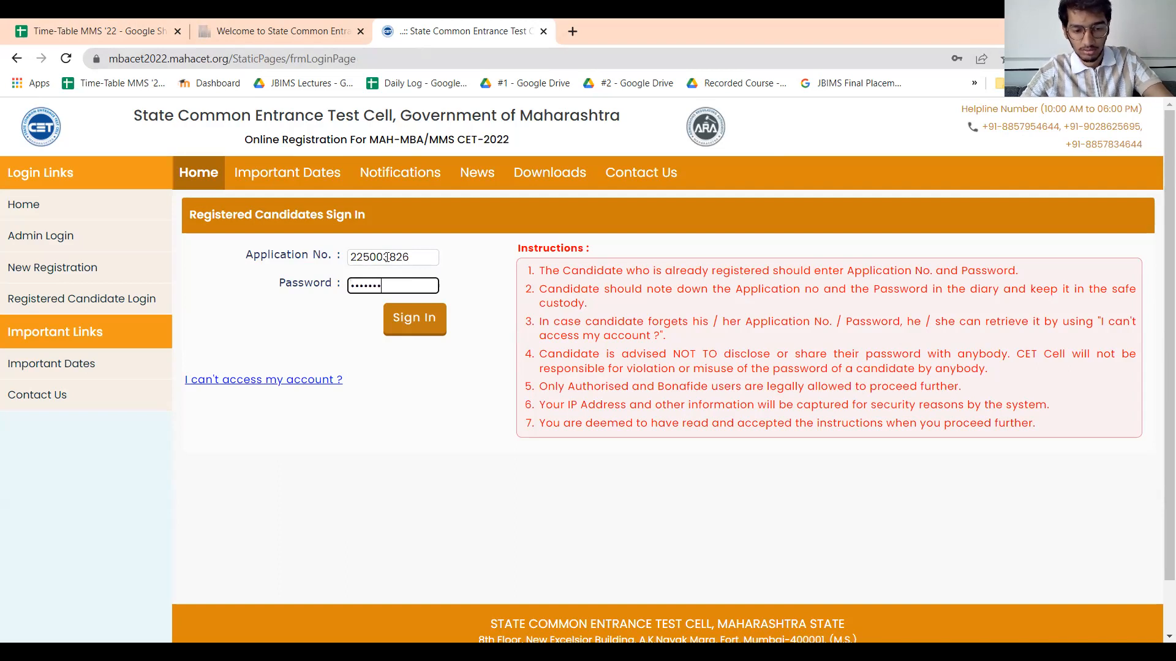
type("•")
left_click(421, 318)
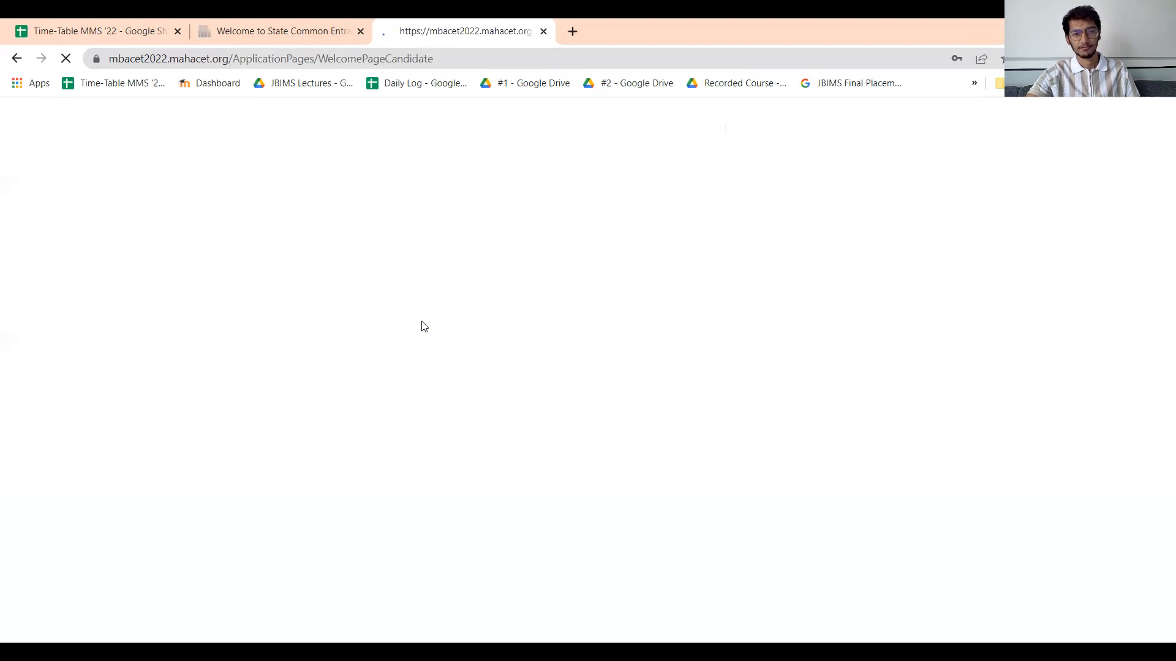
Step: Examine the registration form status list to see which application steps remain, along with the required documents upload status
scroll(639, 386, "down", 2)
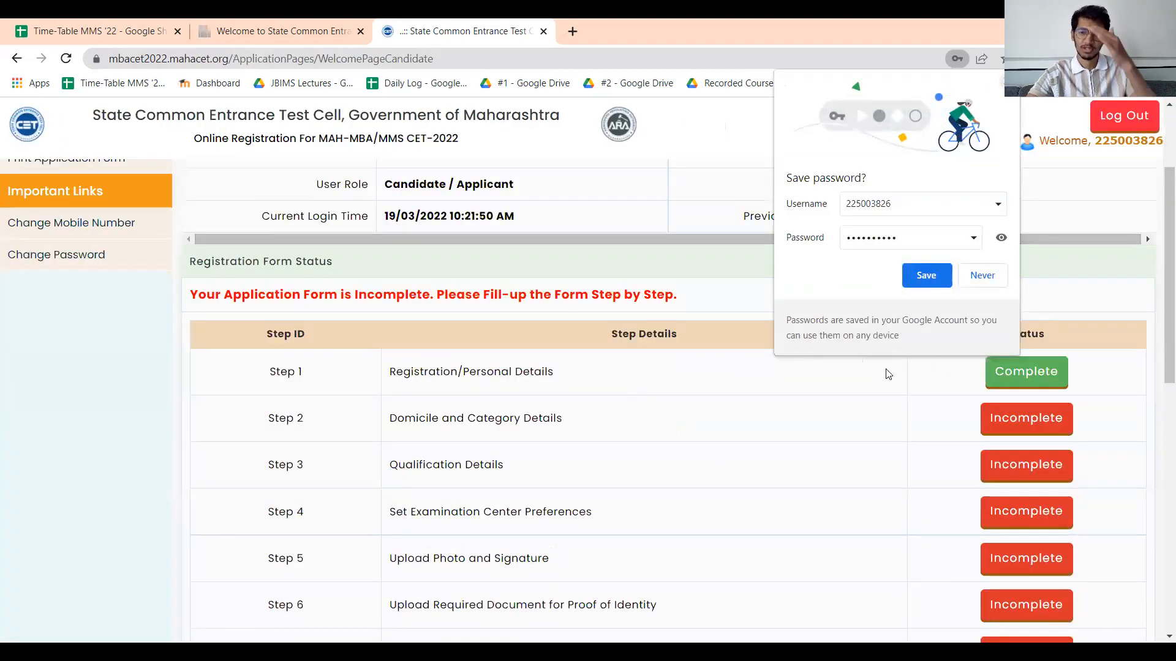
left_click(807, 432)
scroll(807, 431, "down", 1)
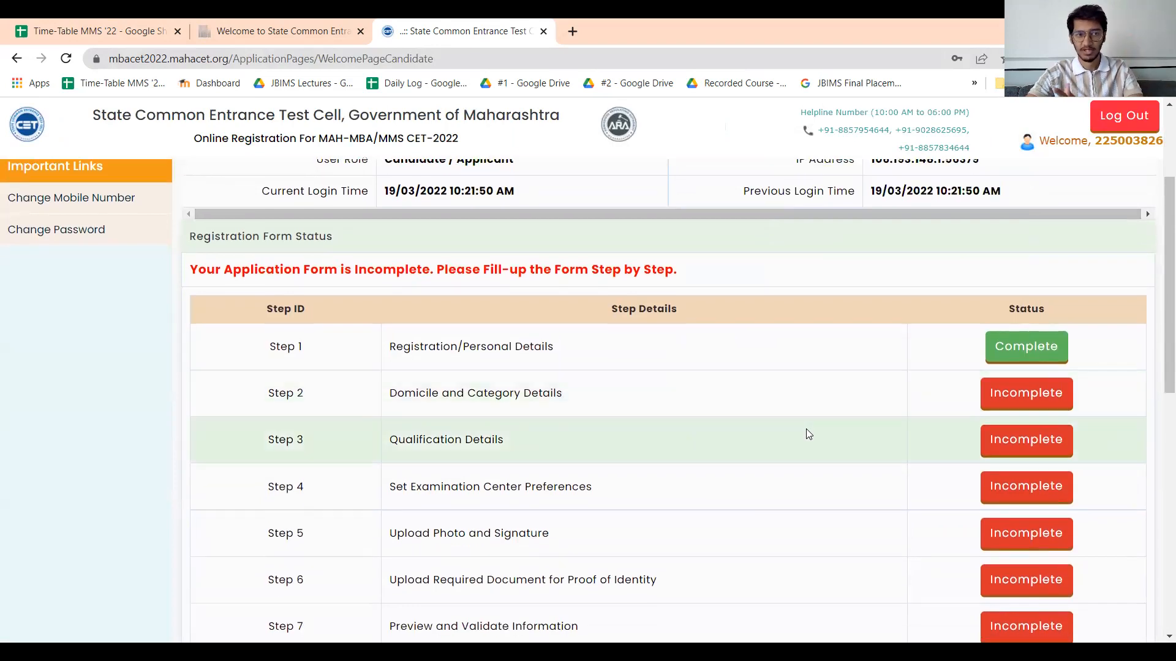
scroll(805, 434, "down", 5)
scroll(806, 434, "up", 2)
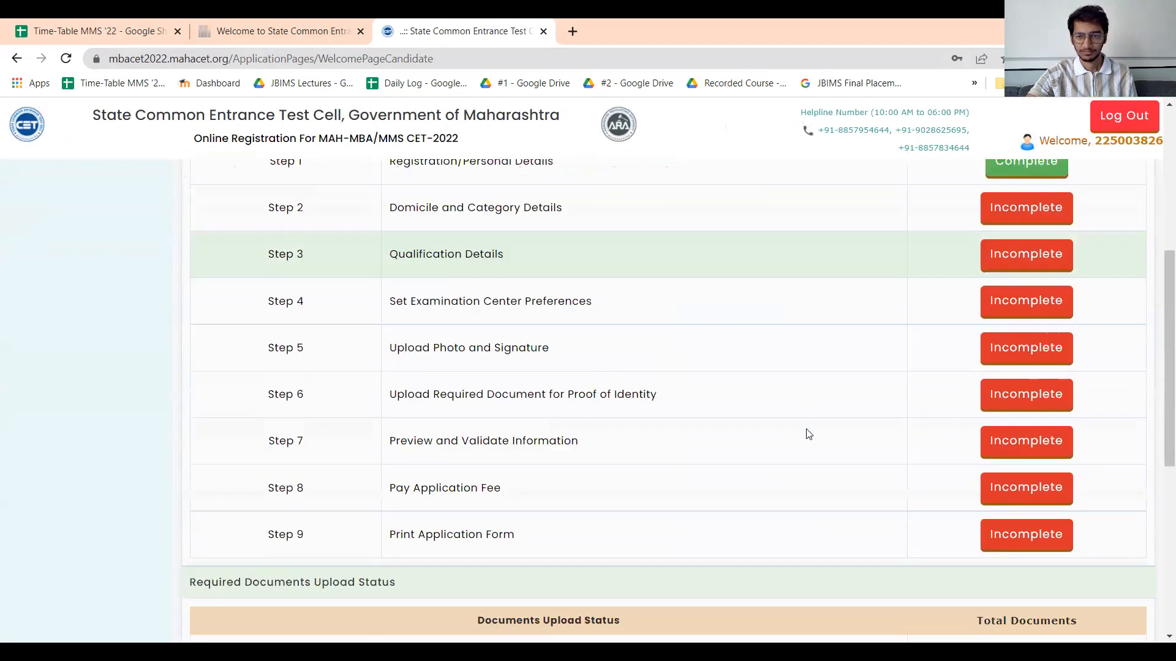
scroll(806, 434, "down", 6)
scroll(806, 433, "up", 7)
scroll(709, 307, "down", 2)
scroll(709, 307, "up", 4)
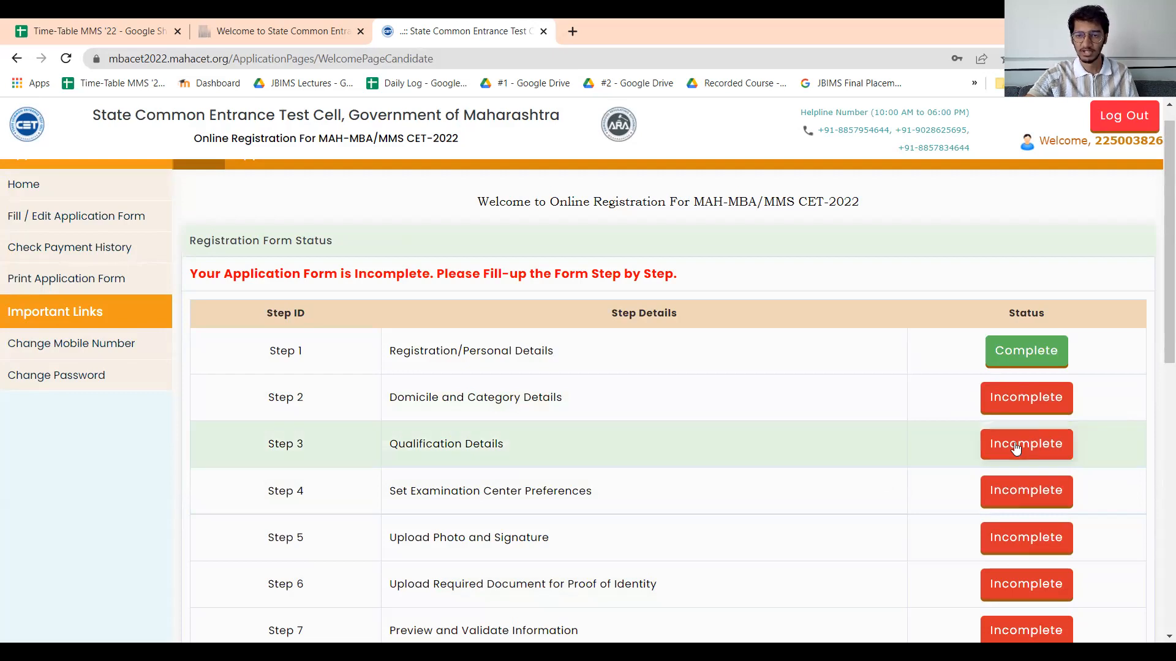
scroll(766, 487, "down", 1)
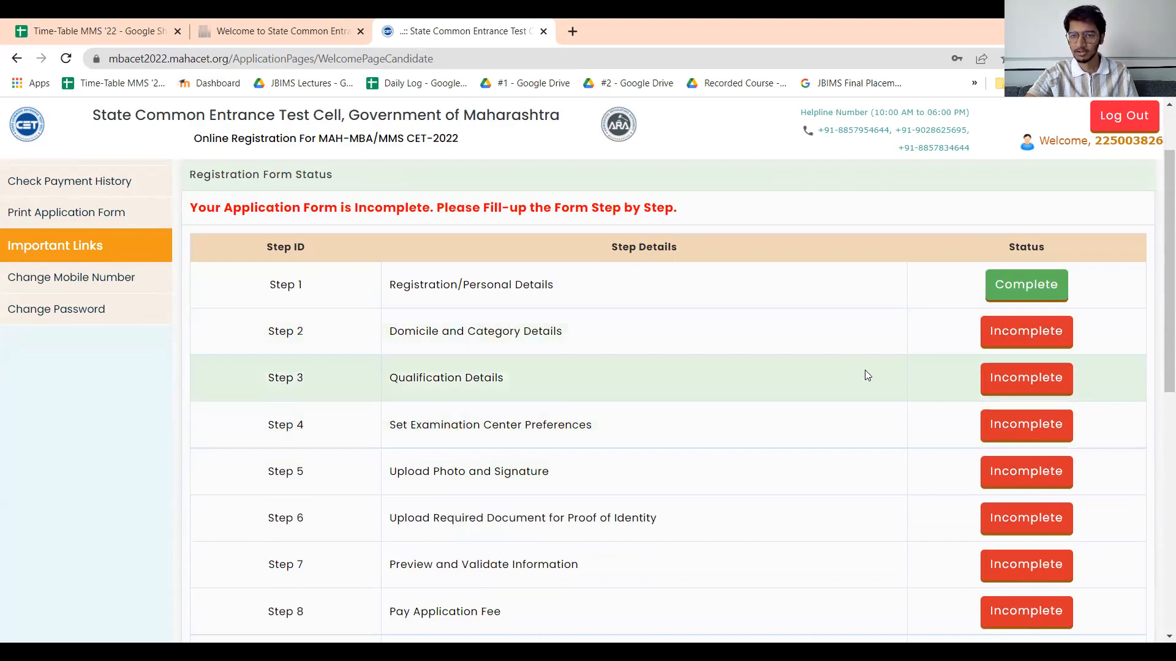
scroll(657, 352, "down", 5)
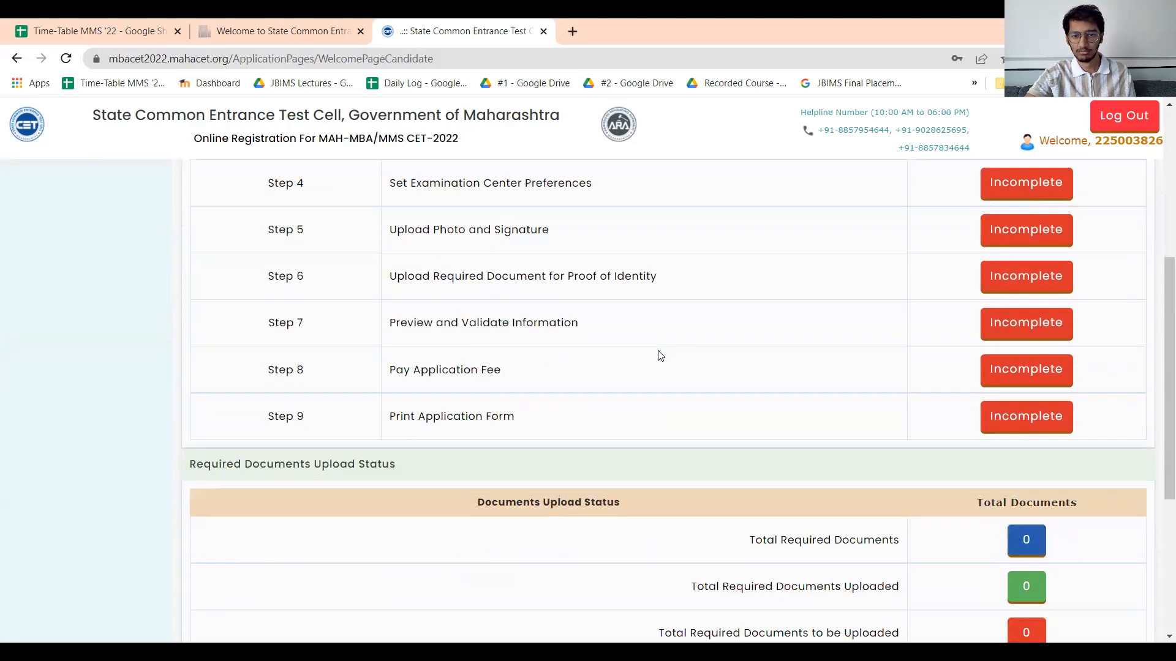
scroll(659, 354, "up", 3)
scroll(515, 453, "up", 4)
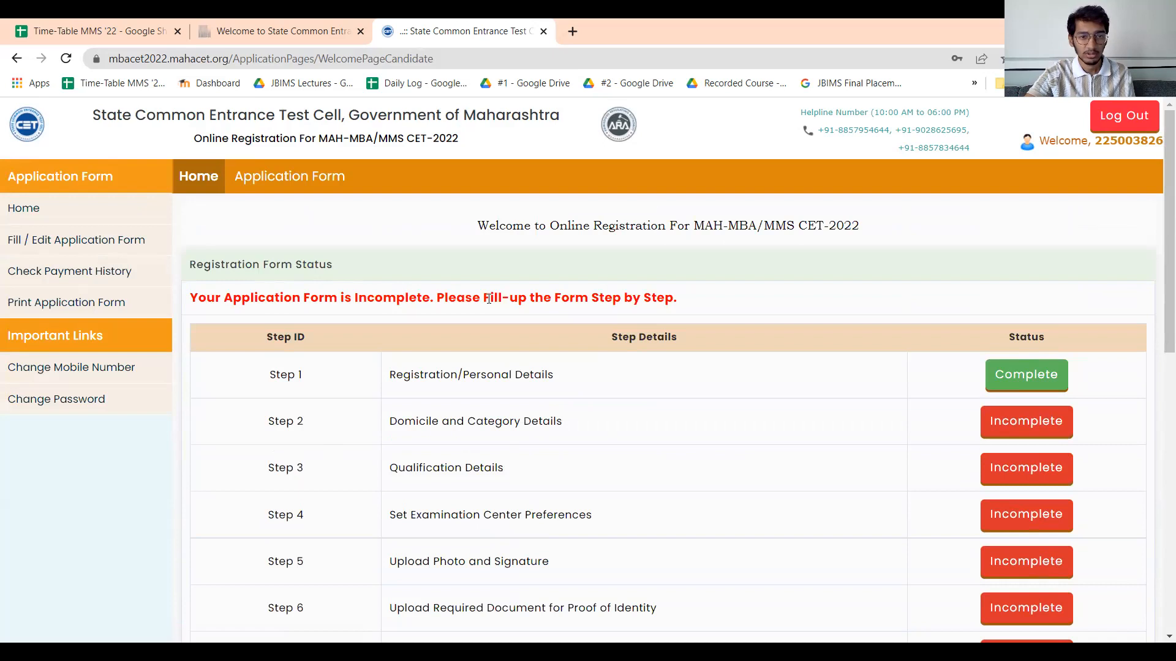
Step: Open the Domicile and Category Details step, set belonging to the State of Maharashtra to Yes and the candidate category to Open
left_click(1004, 418)
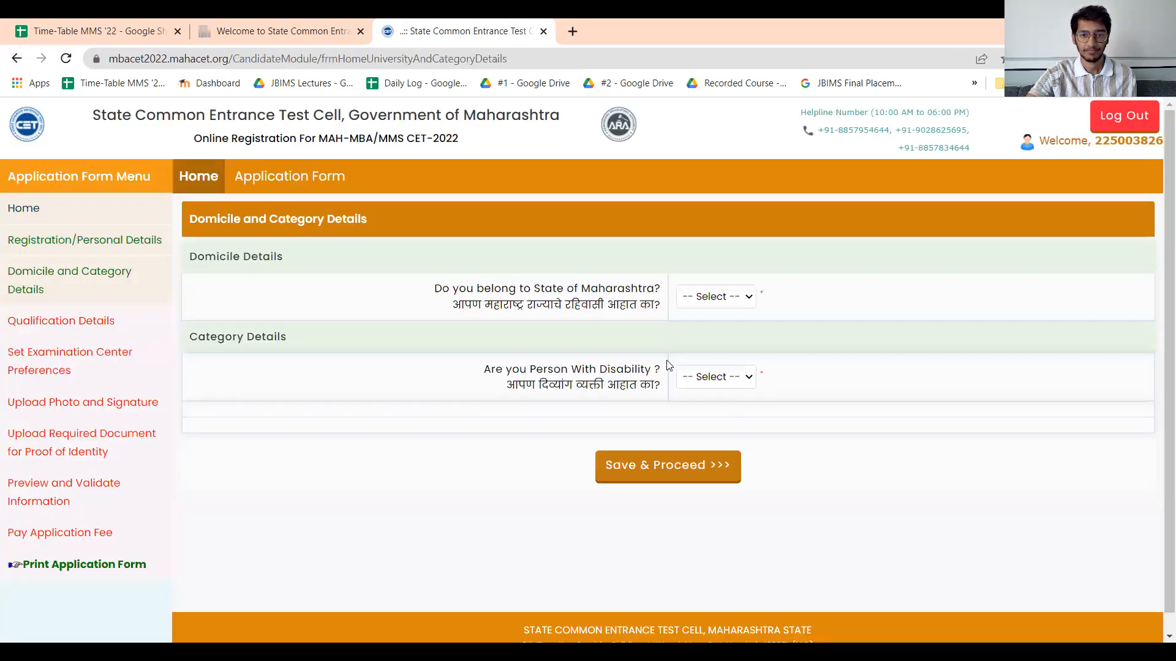
left_click(730, 295)
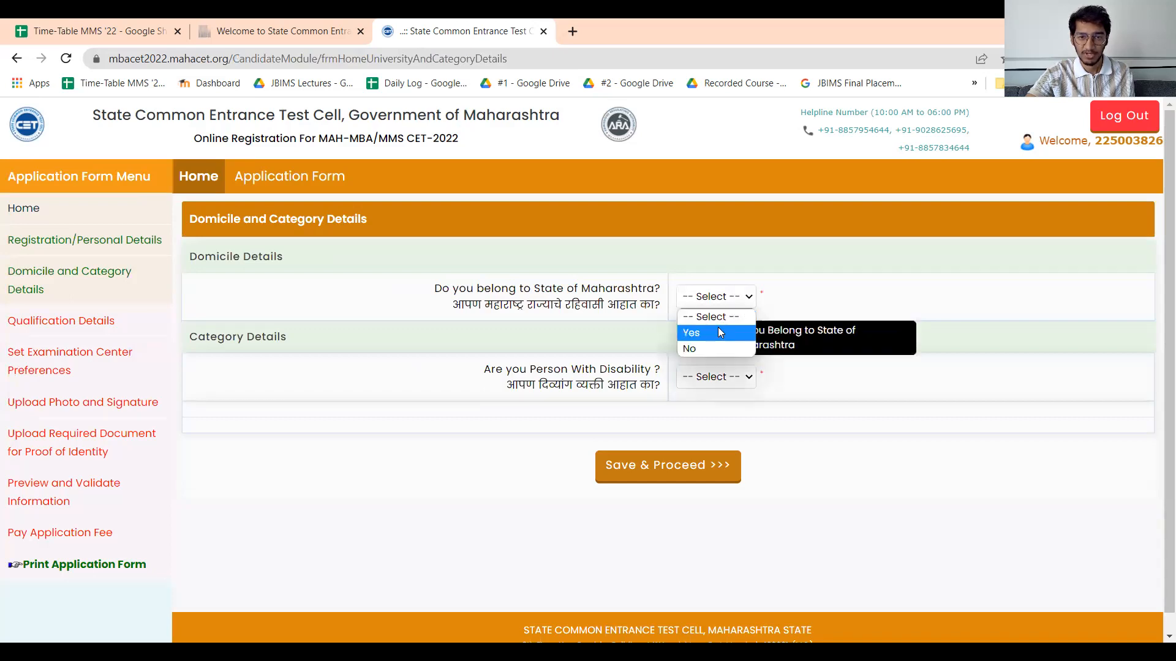
left_click(717, 332)
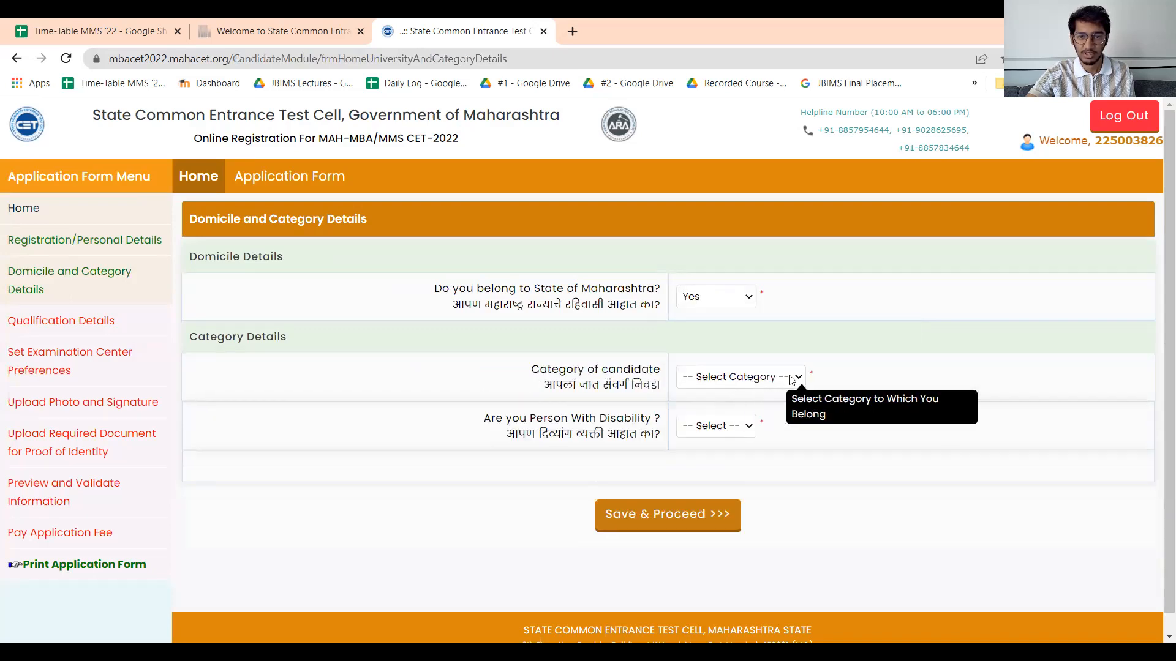
left_click(791, 377)
left_click(758, 407)
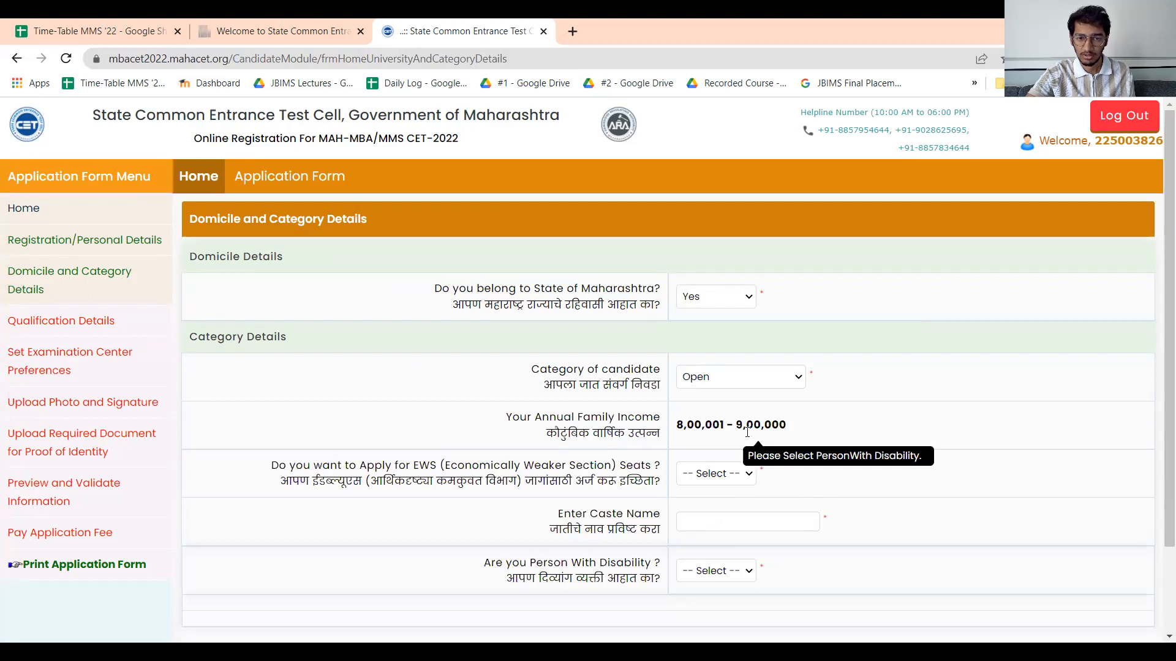
Step: Set the application for EWS seats to No and enter Hindu as the caste name
scroll(747, 432, "down", 2)
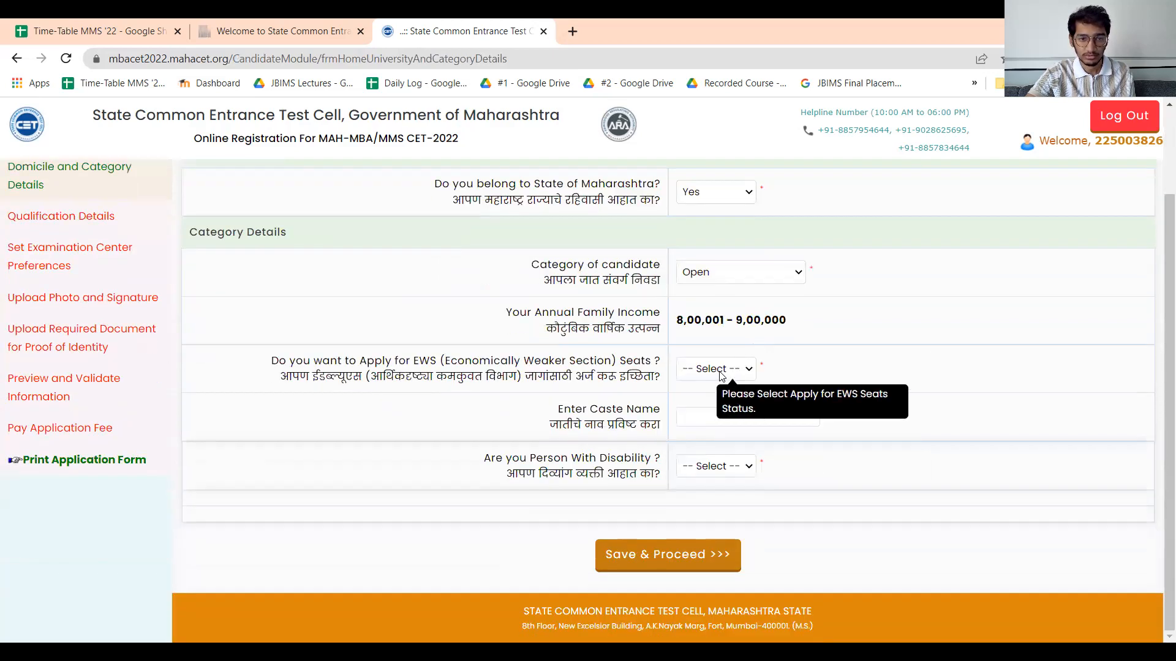
left_click(720, 371)
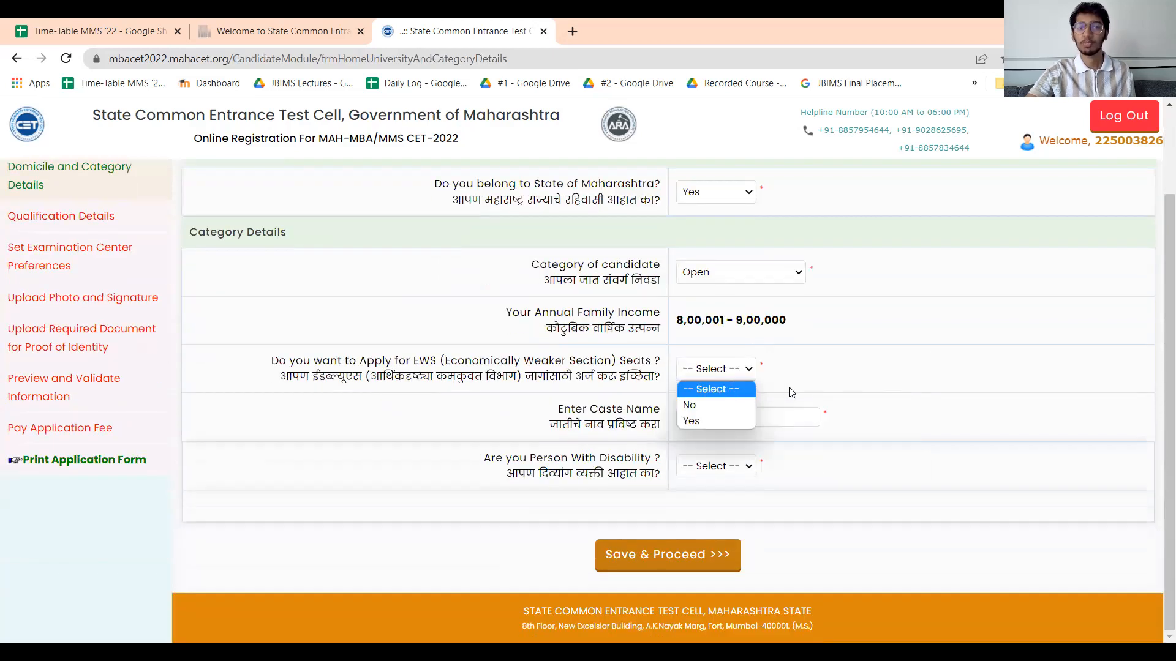
left_click(738, 409)
left_click(726, 423)
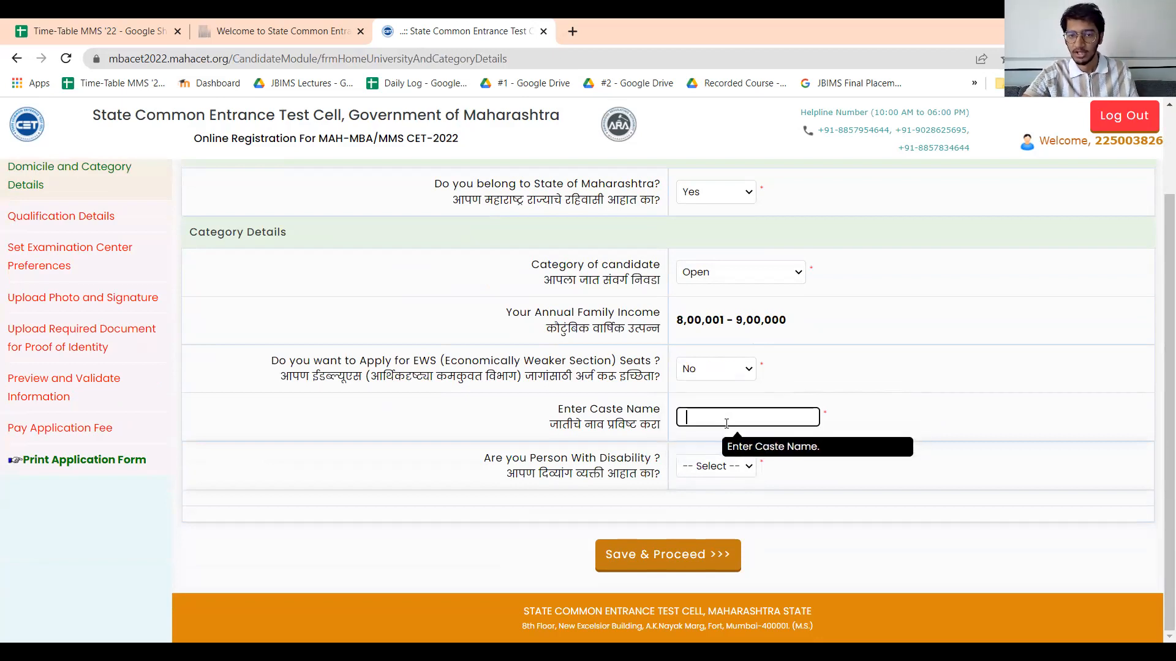
type("Hindu")
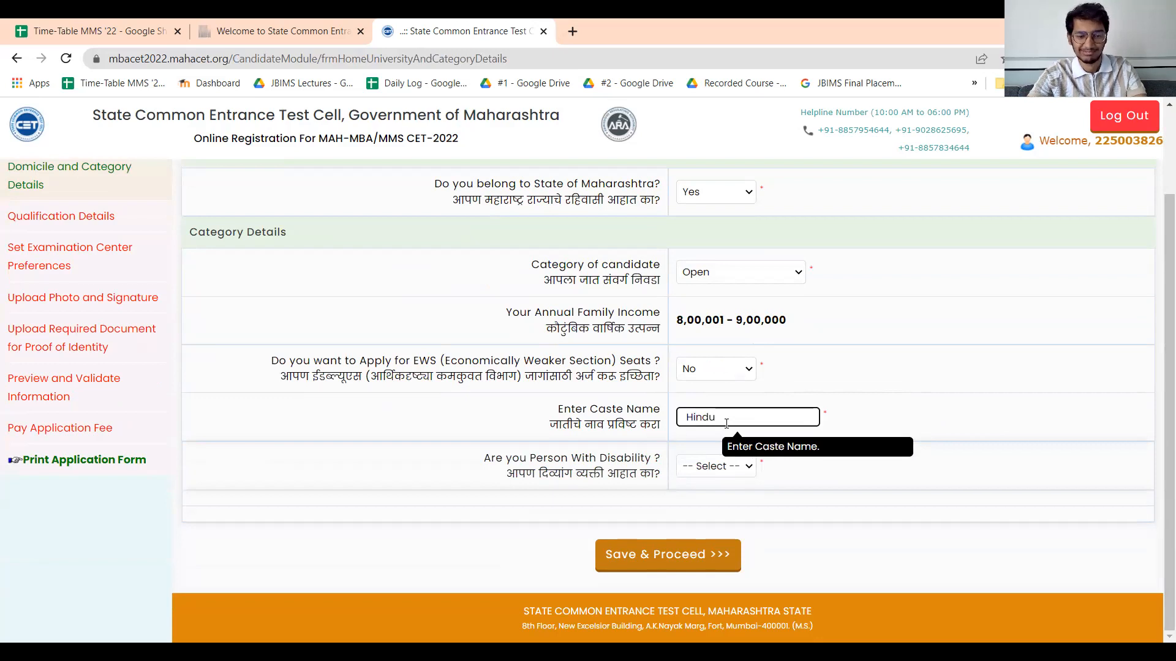
Step: Set Person With Disability to No, and save the domicile and category details to proceed to the qualification details
left_click(721, 469)
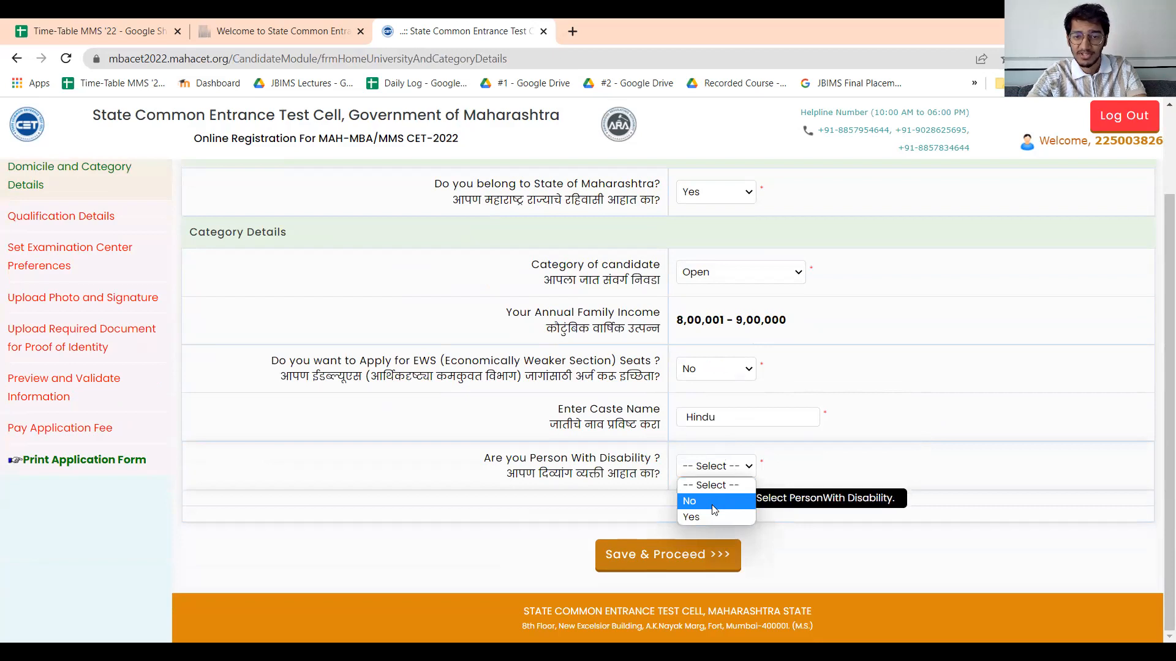
left_click(712, 510)
left_click(667, 554)
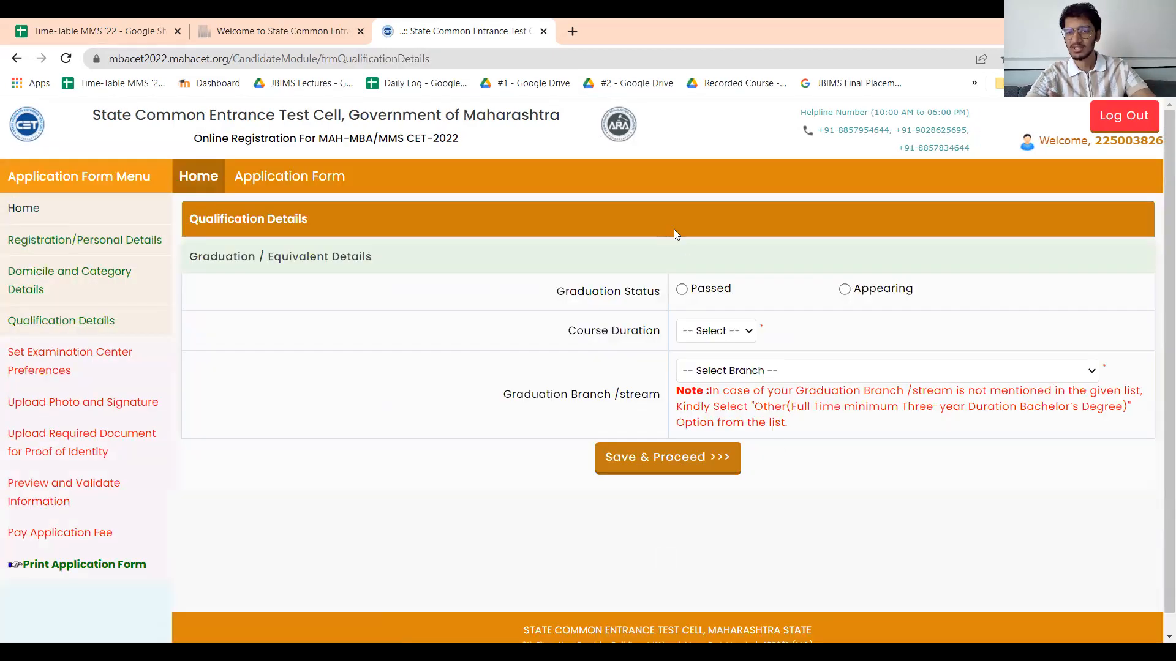
Step: Set the graduation status to Passed, with passing year 2016 and a course duration of 3
left_click(682, 289)
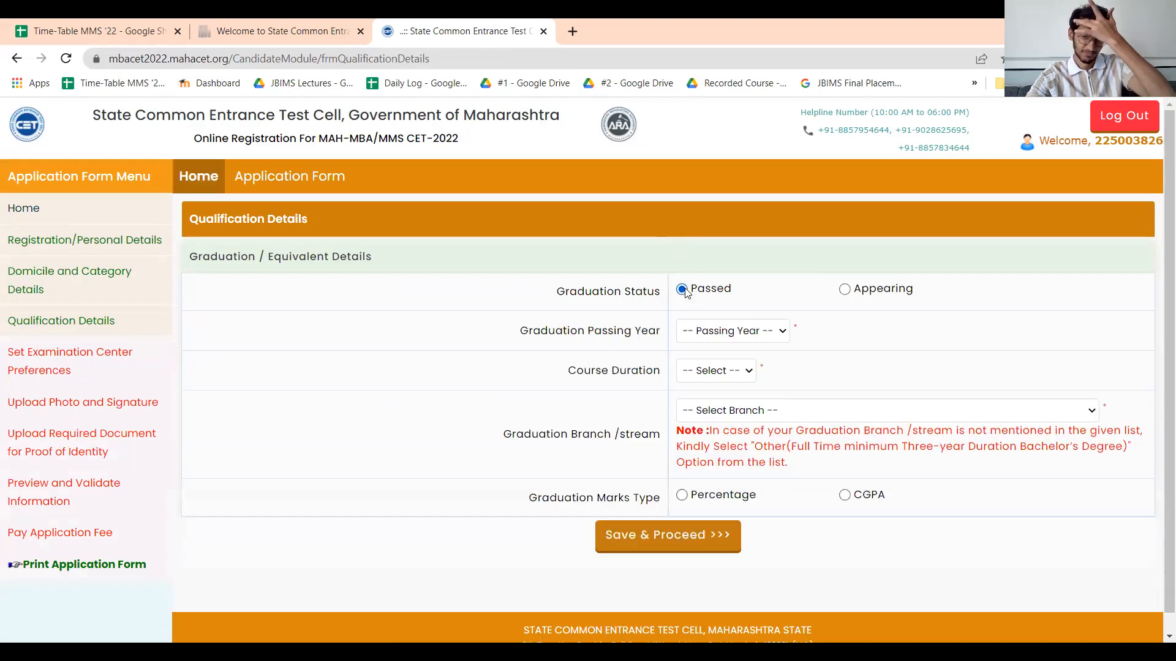
left_click(740, 333)
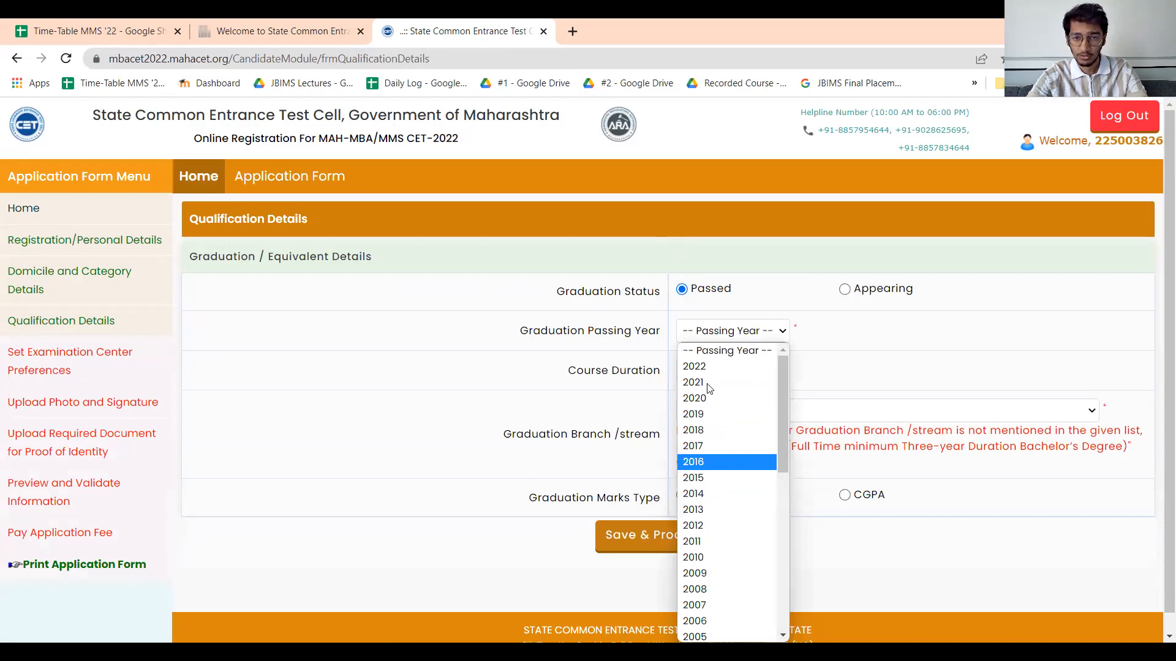
left_click(710, 462)
left_click(704, 375)
left_click(704, 406)
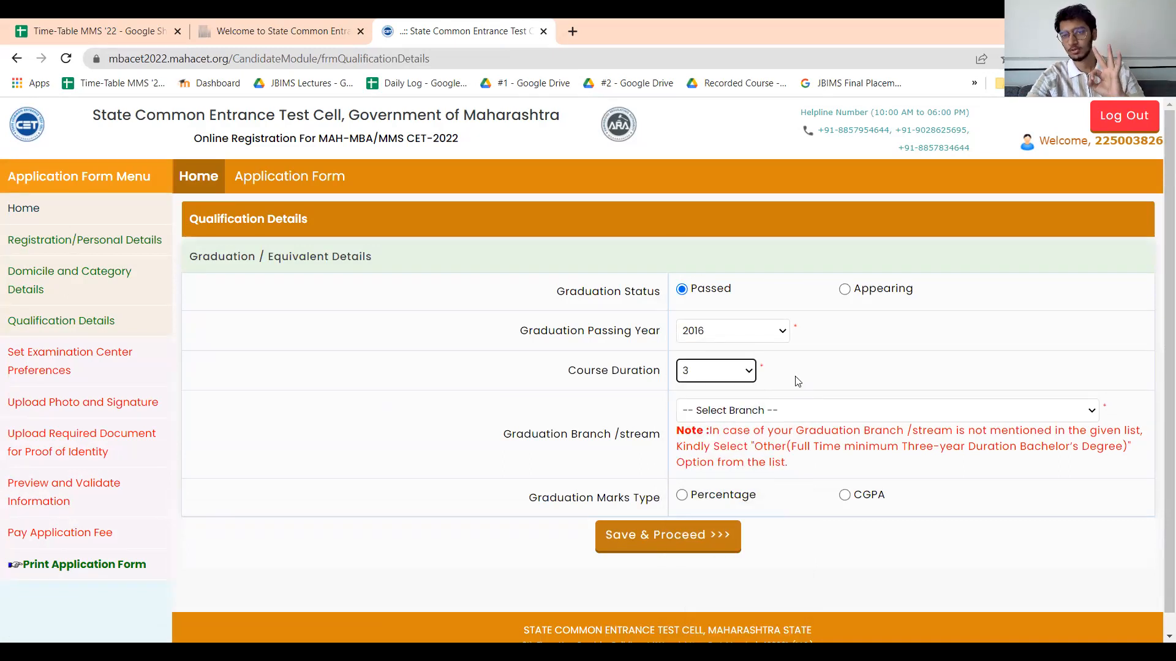
Step: Choose BMS as the graduation branch/stream
left_click(743, 415)
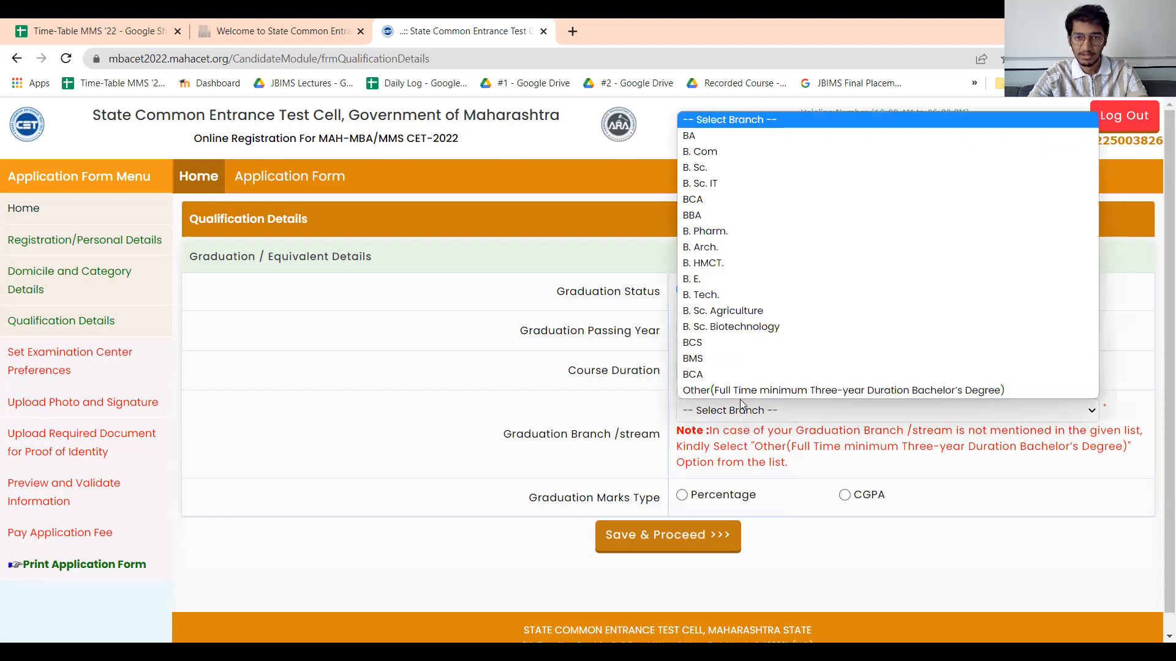
left_click(718, 359)
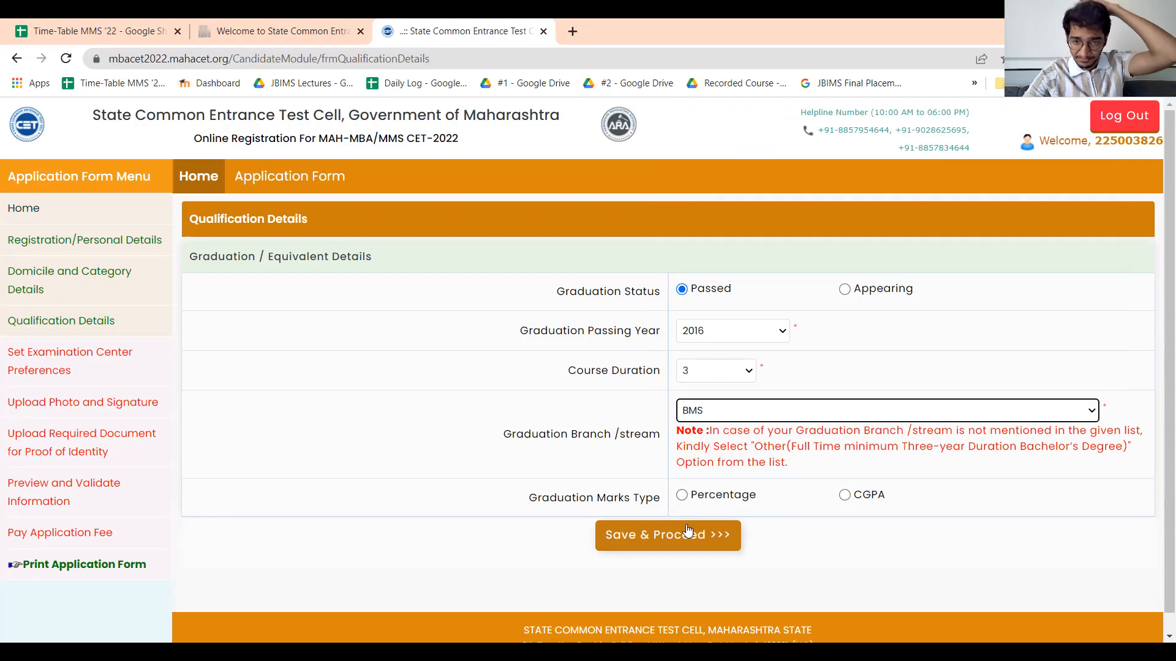
left_click(703, 416)
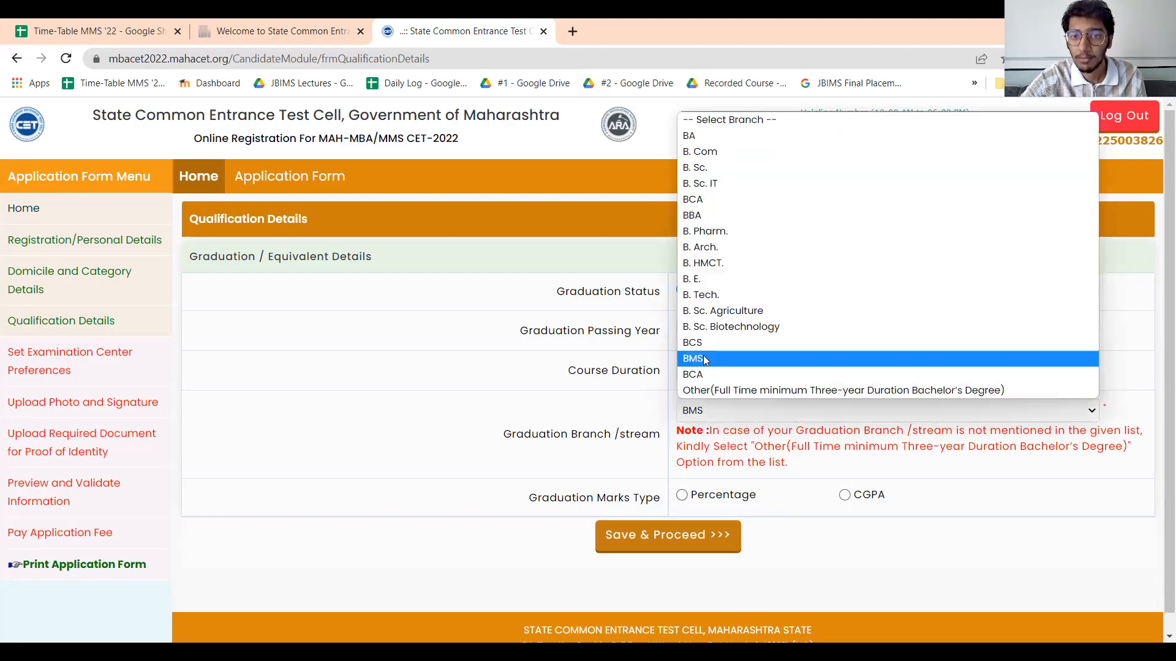
left_click(704, 358)
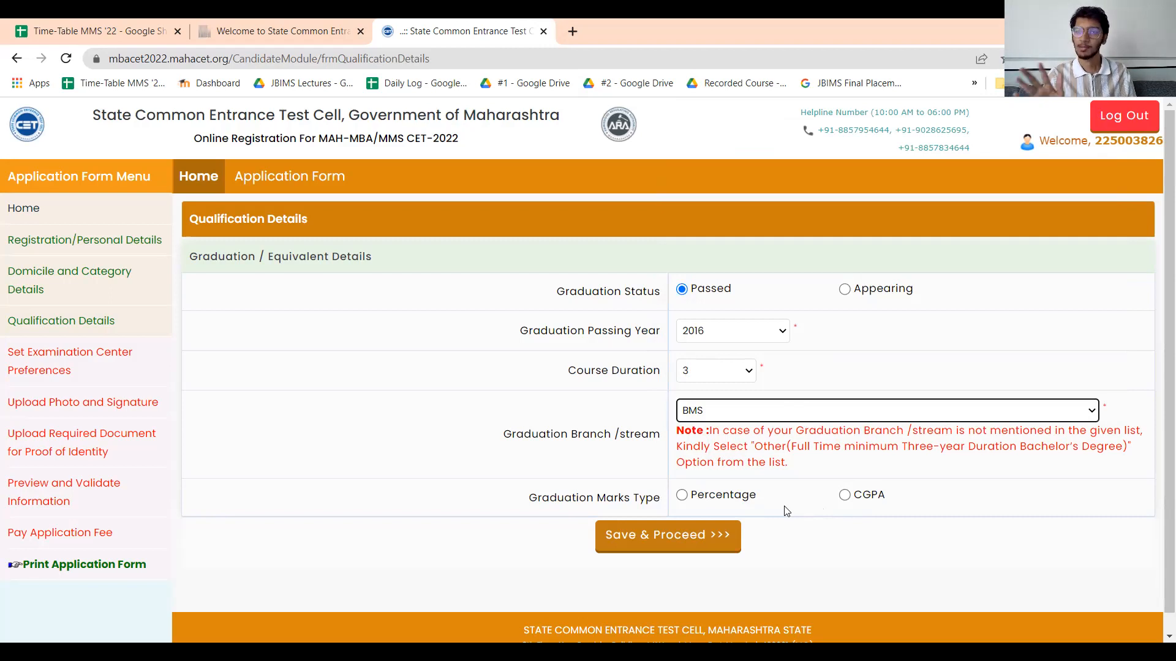
Step: Set the graduation marks type to Percentage, and enter 2652 marks obtained out of 4200
left_click(728, 497)
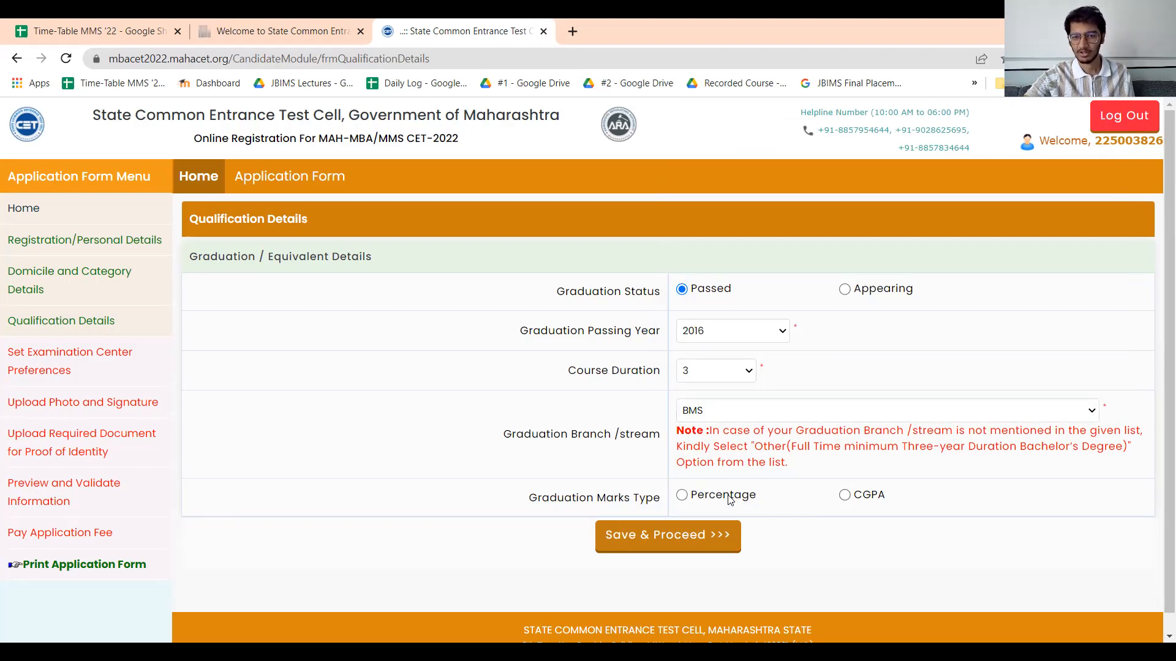
scroll(501, 536, "down", 1)
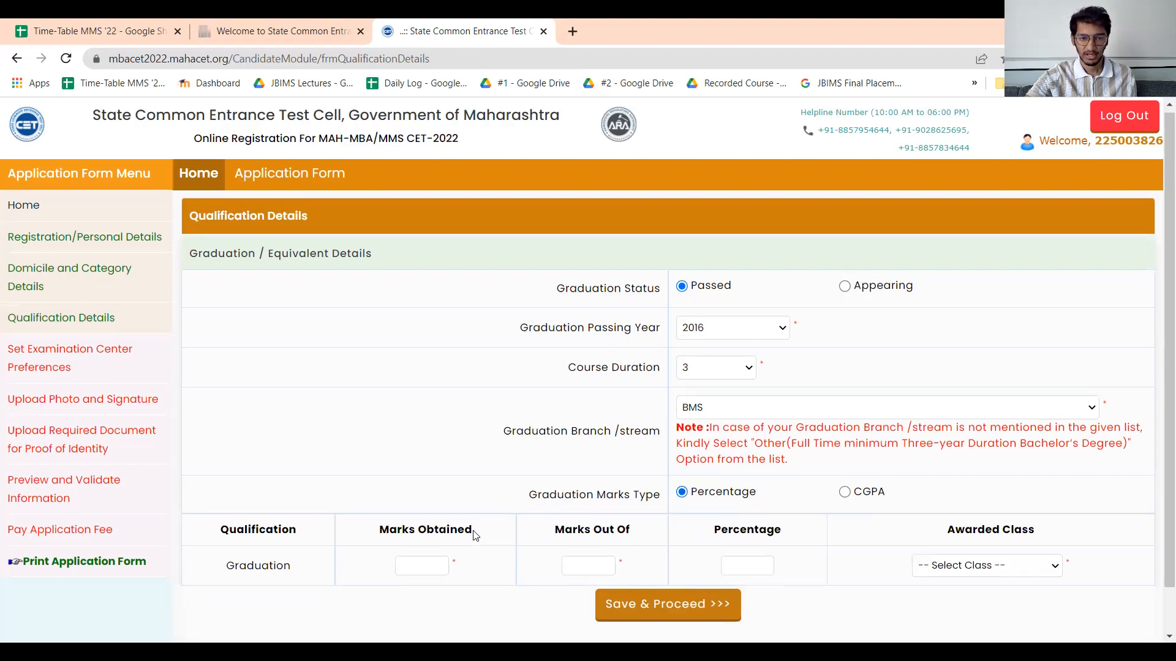
left_click(431, 508)
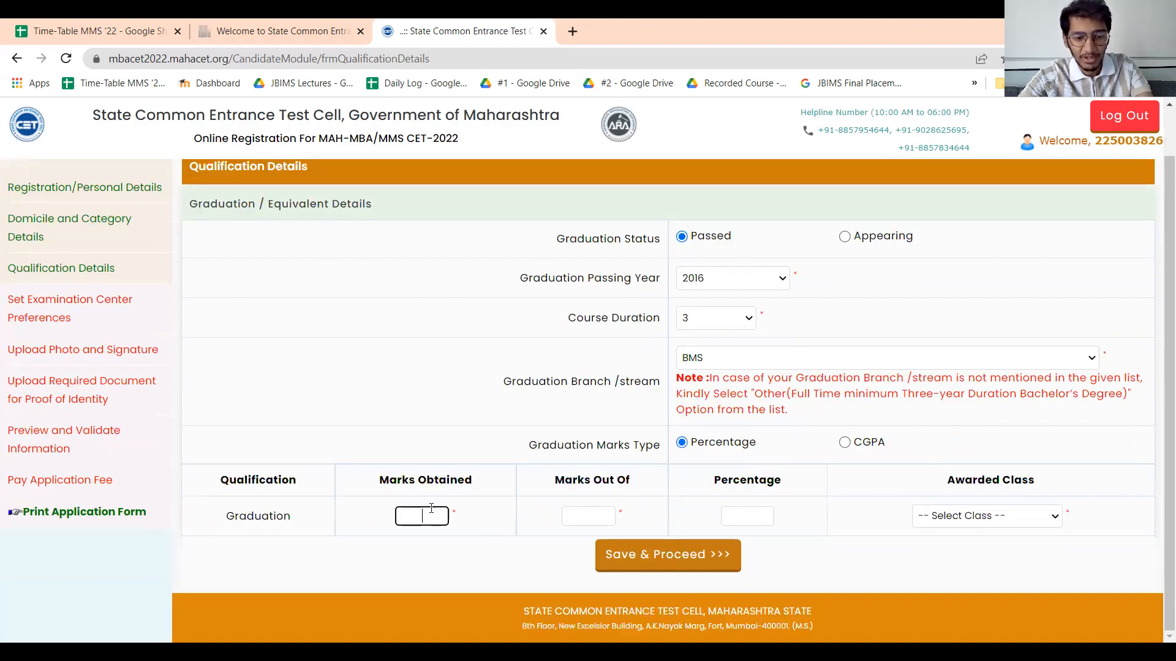
type("2652")
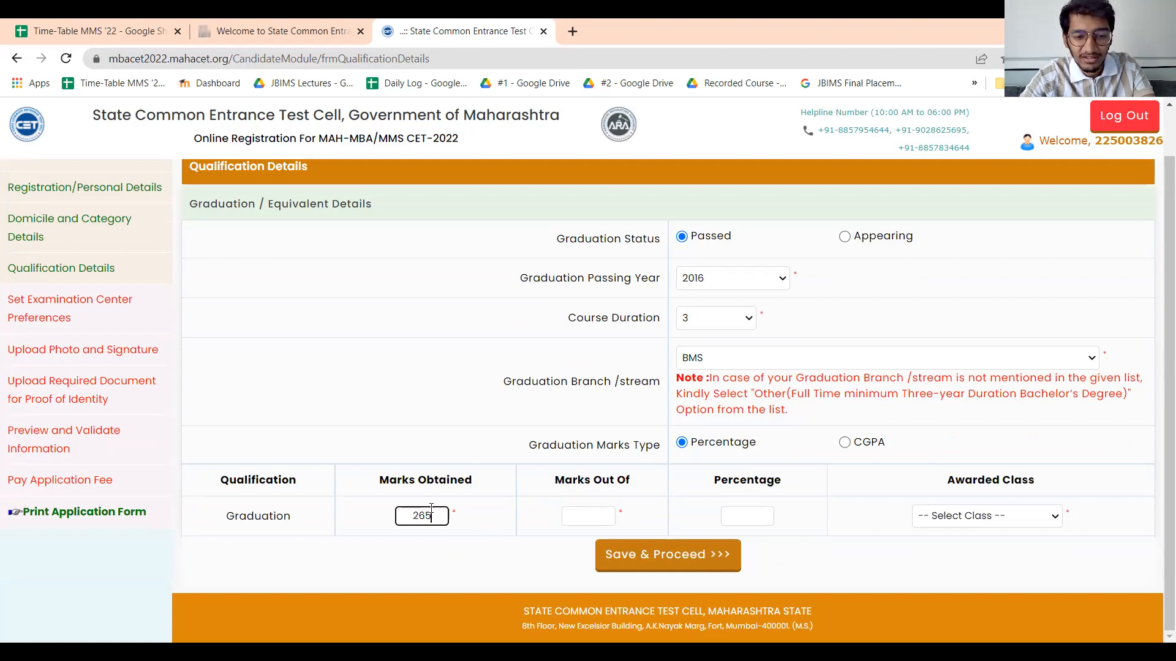
key("Tab")
type("4200")
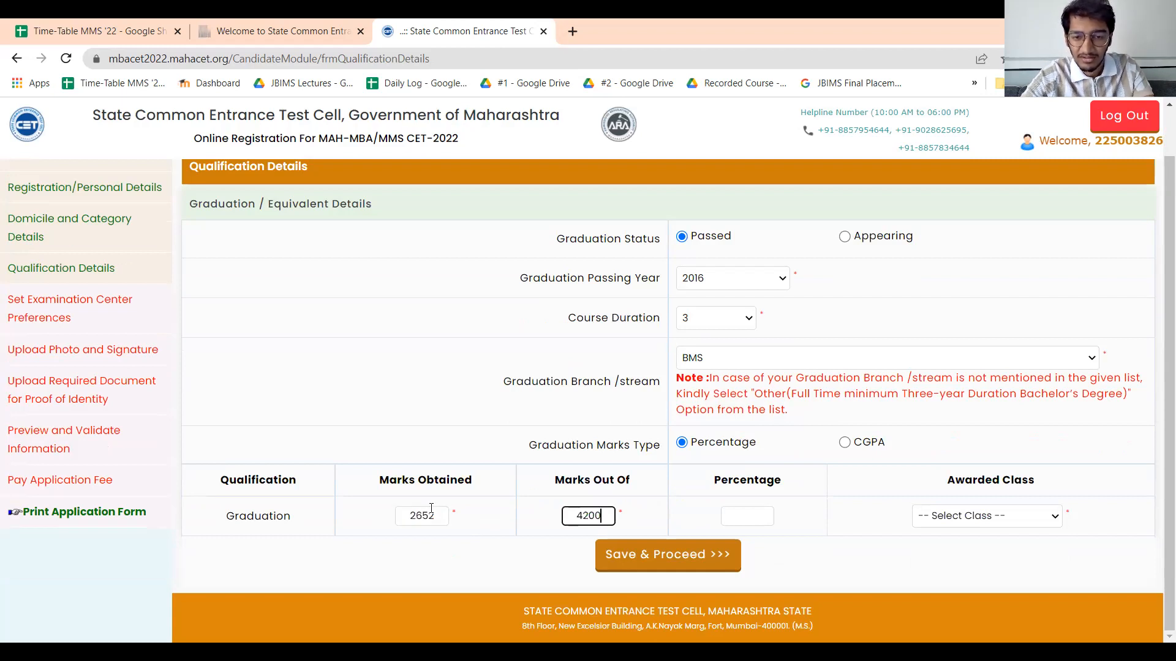
left_click(743, 518)
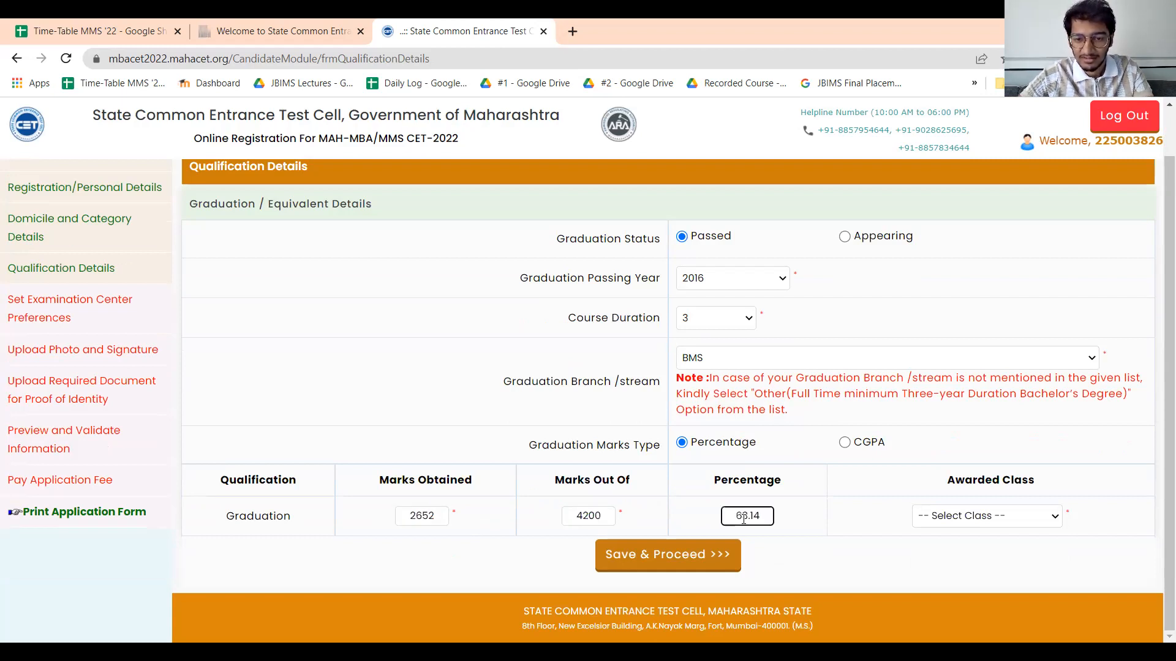
Step: Correct the graduation marks obtained to 2482
left_click(435, 520)
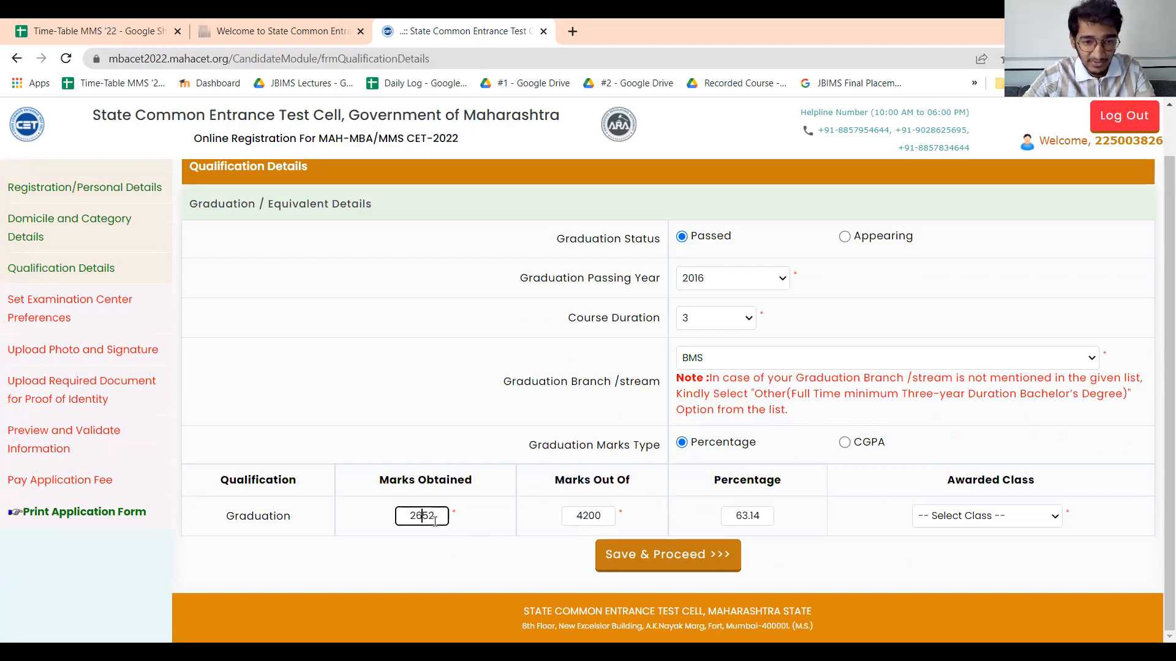
key("BackSpace")
type("4")
key("Right")
key("BackSpace")
type("8")
left_click(487, 522)
left_click(429, 520)
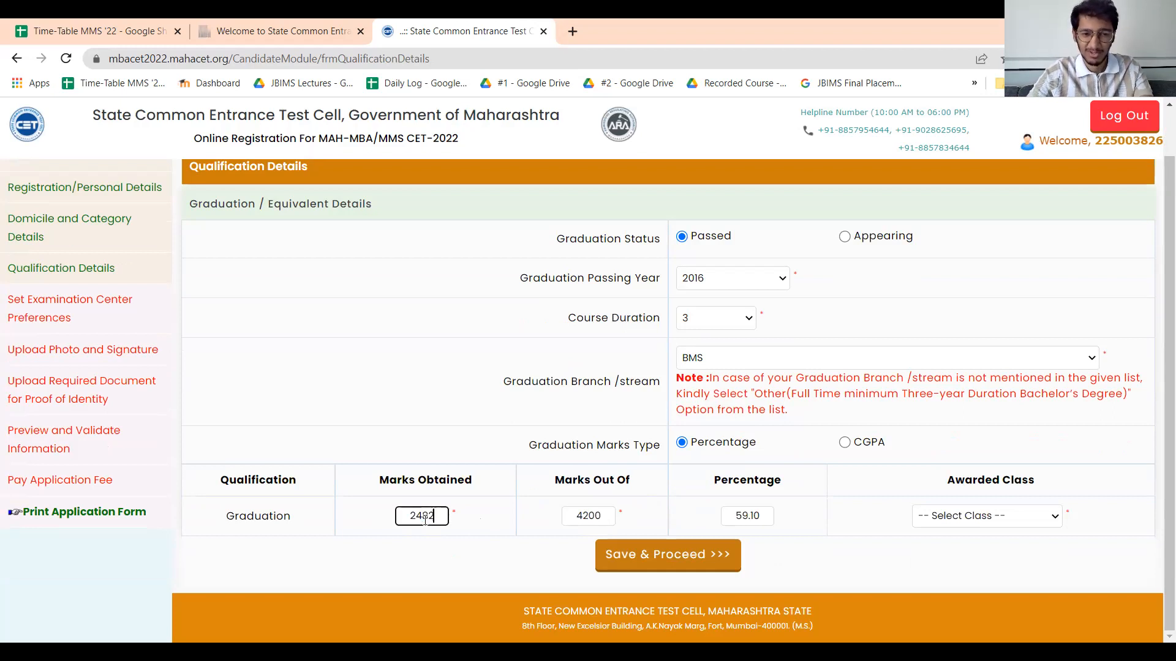
Step: Set the awarded class to Higher Second Class, and save the qualification details to proceed to the exam center preferences
left_click(994, 514)
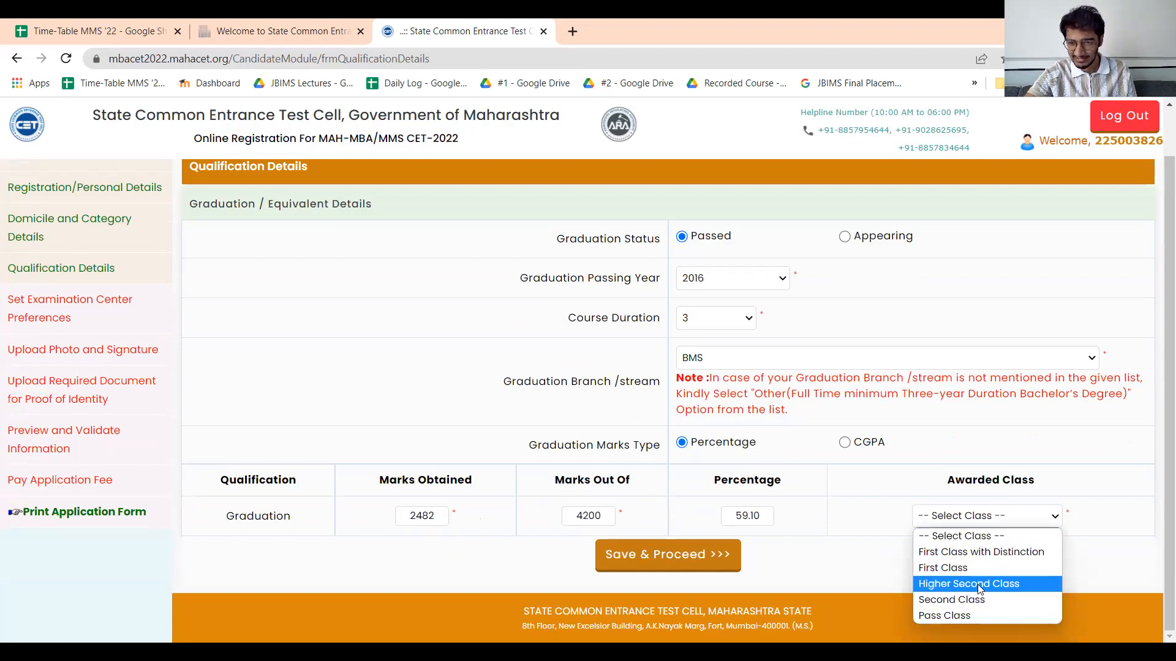
left_click(977, 584)
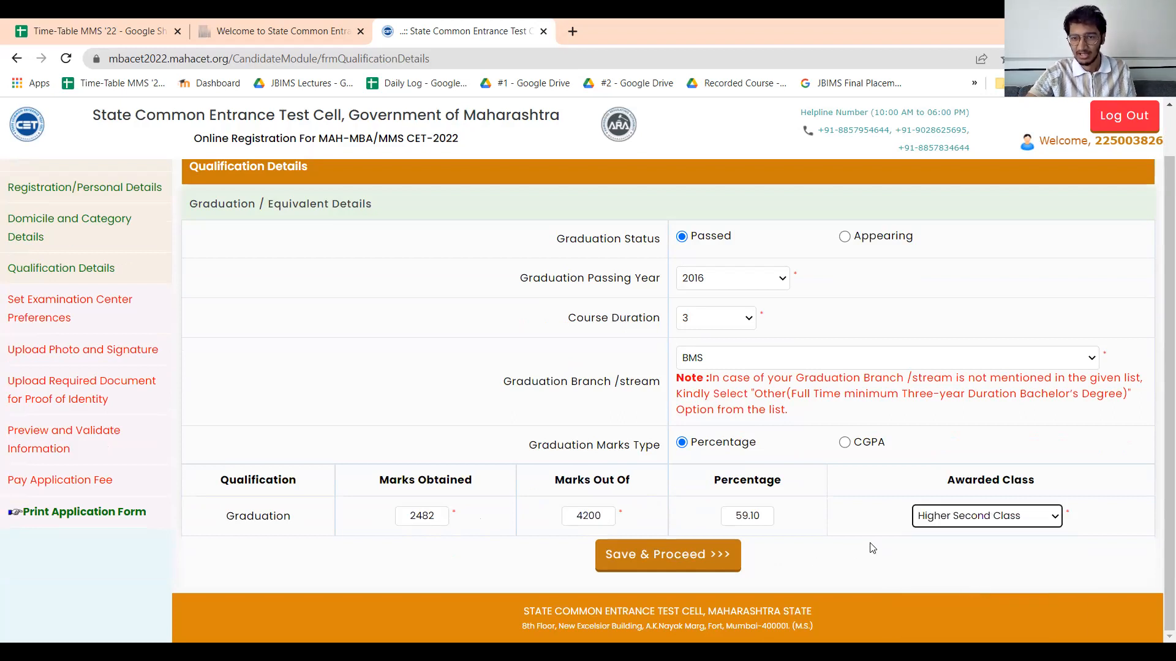
left_click(978, 522)
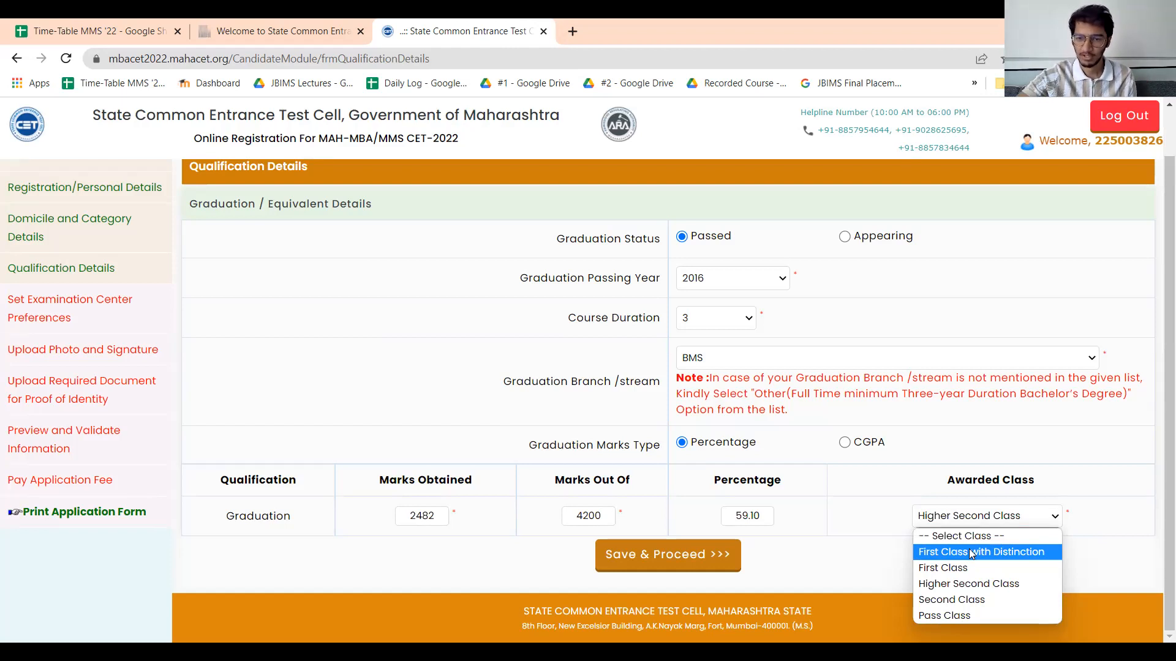
left_click(731, 556)
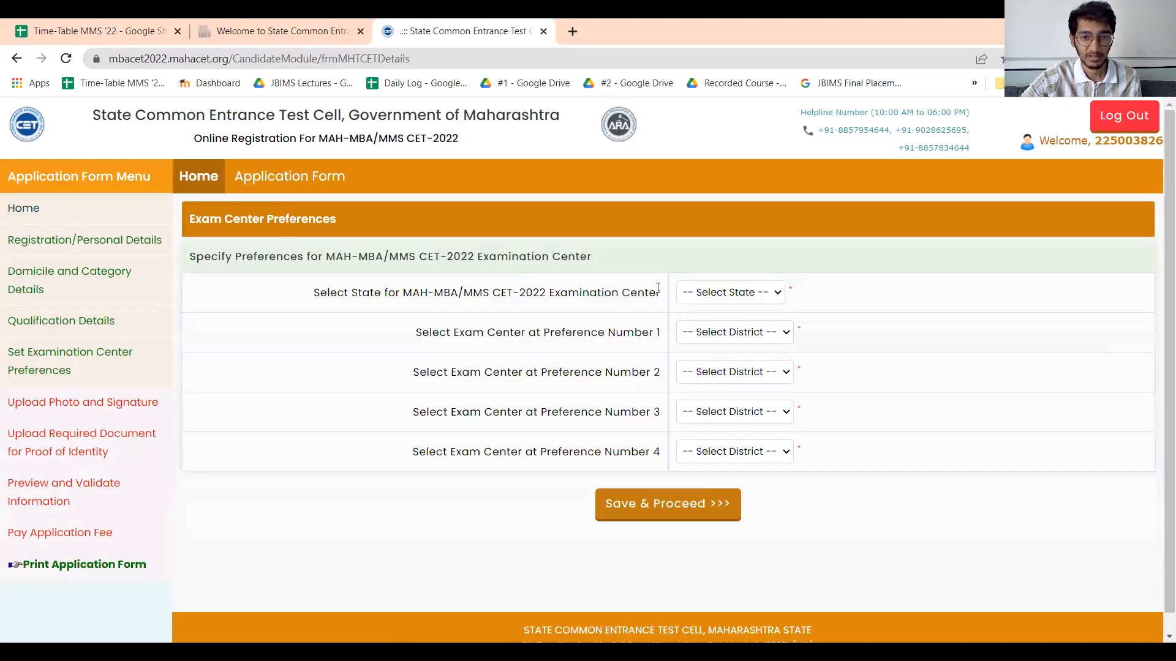
Step: Set the examination center state to Maharashtra and exam center preference 1 to Mumbai Suburban
left_click(763, 290)
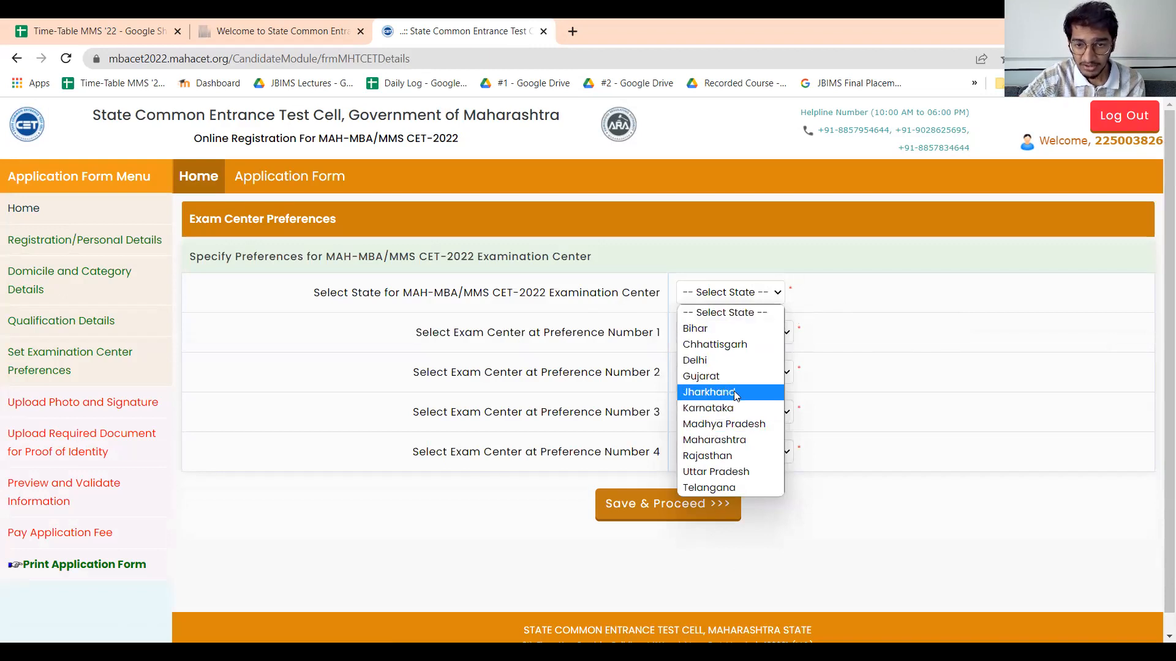
left_click(739, 447)
left_click(769, 339)
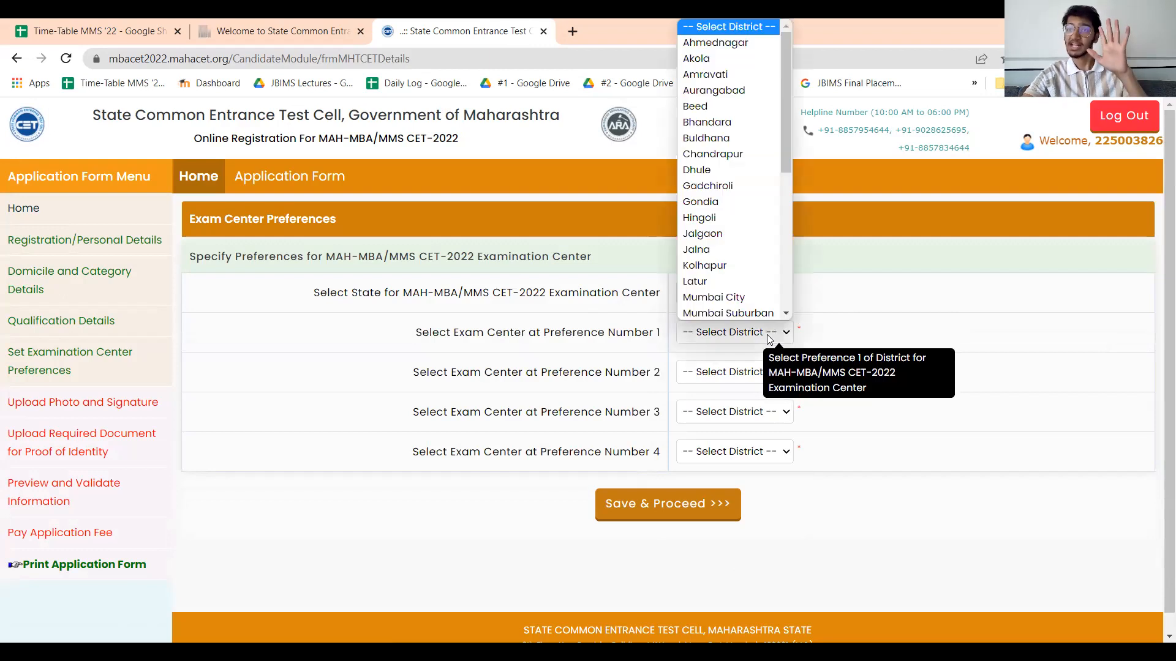
left_click(728, 311)
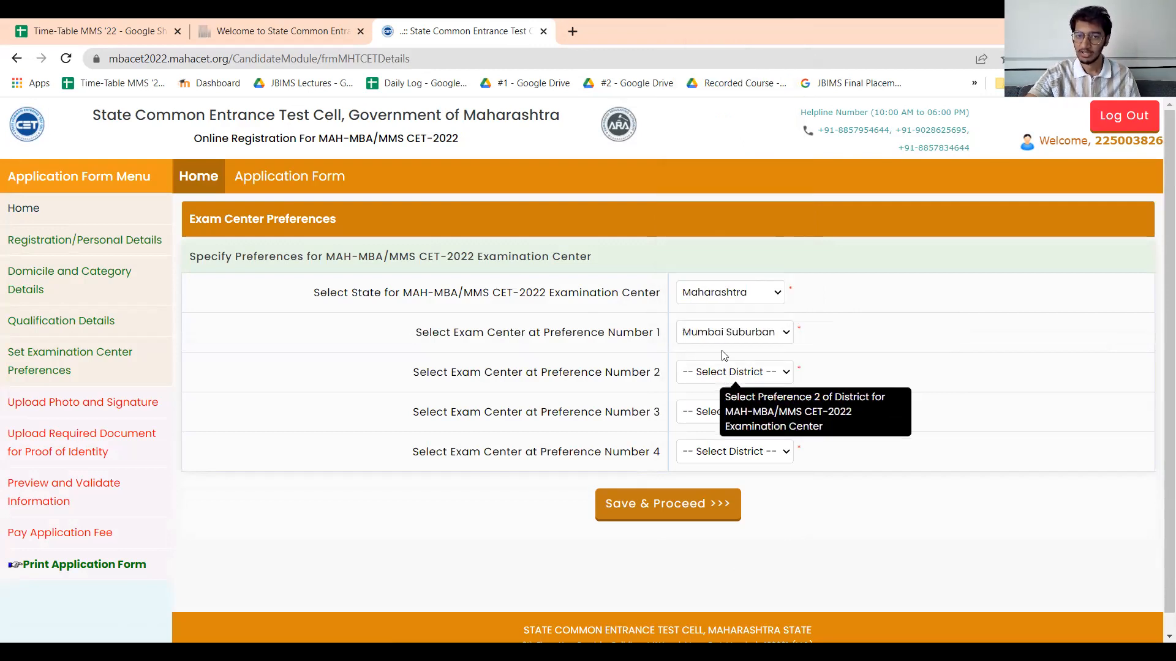
Step: Set exam center preference 2 to Mumbai City and preference 3 to Thane
left_click(728, 374)
left_click(721, 318)
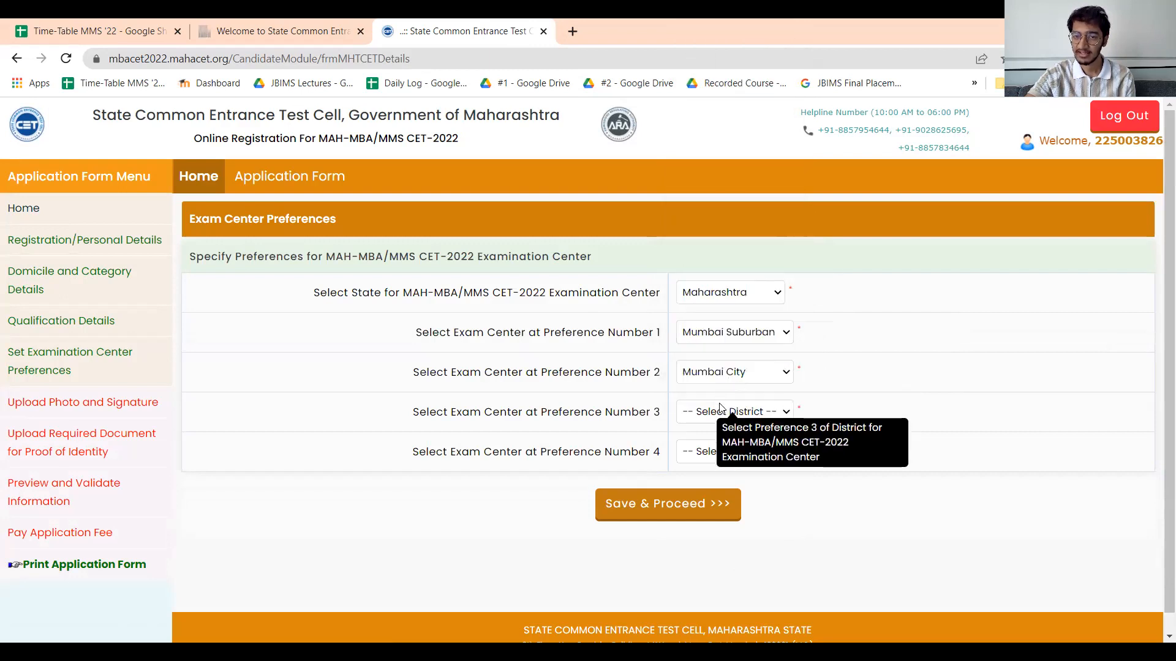
left_click(726, 411)
scroll(704, 328, "down", 4)
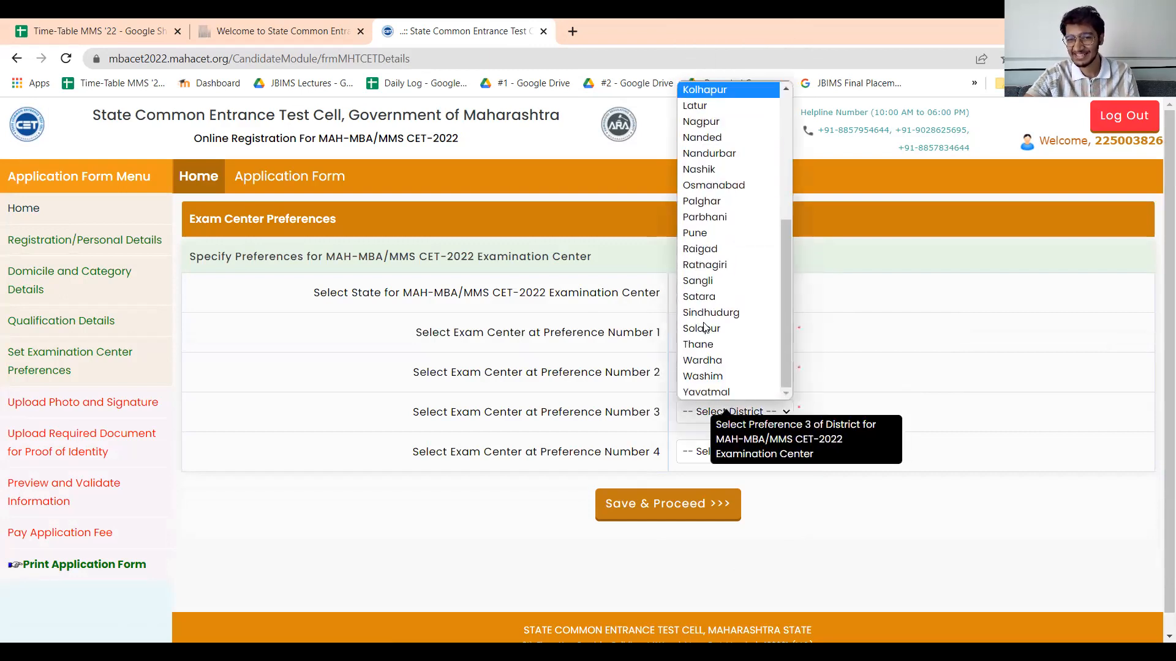
left_click(707, 347)
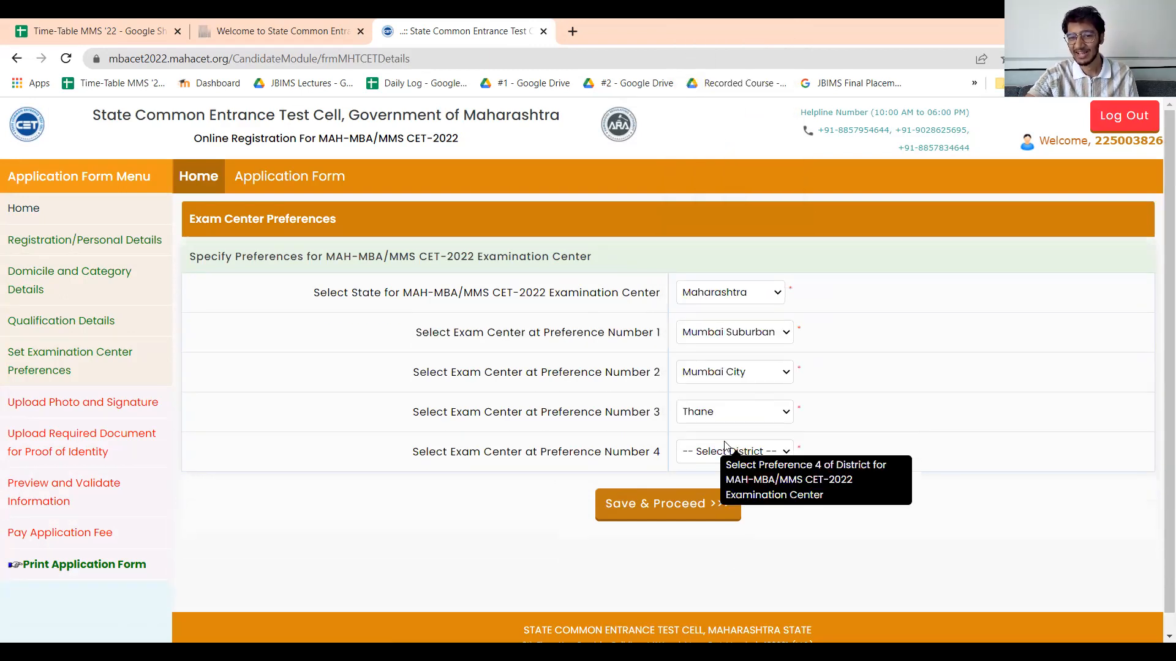
Step: Set exam center preference 4 to Raigad, and save the preferences to proceed to the photograph and signature upload
left_click(729, 452)
scroll(709, 307, "down", 2)
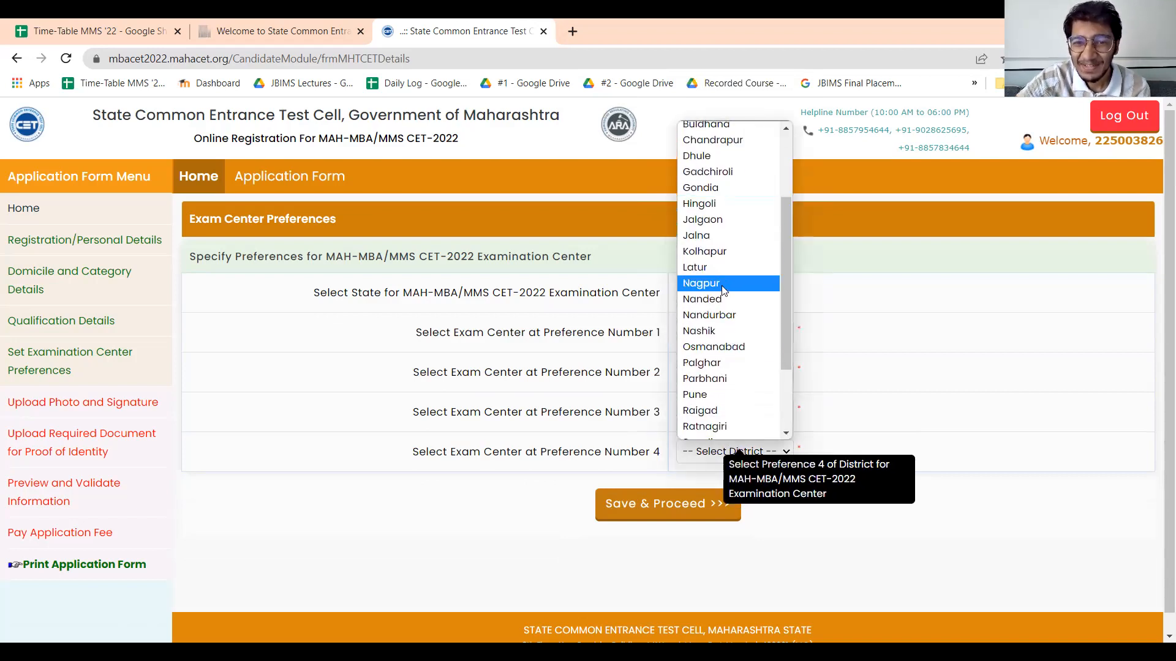
scroll(722, 301, "down", 2)
scroll(722, 304, "up", 3)
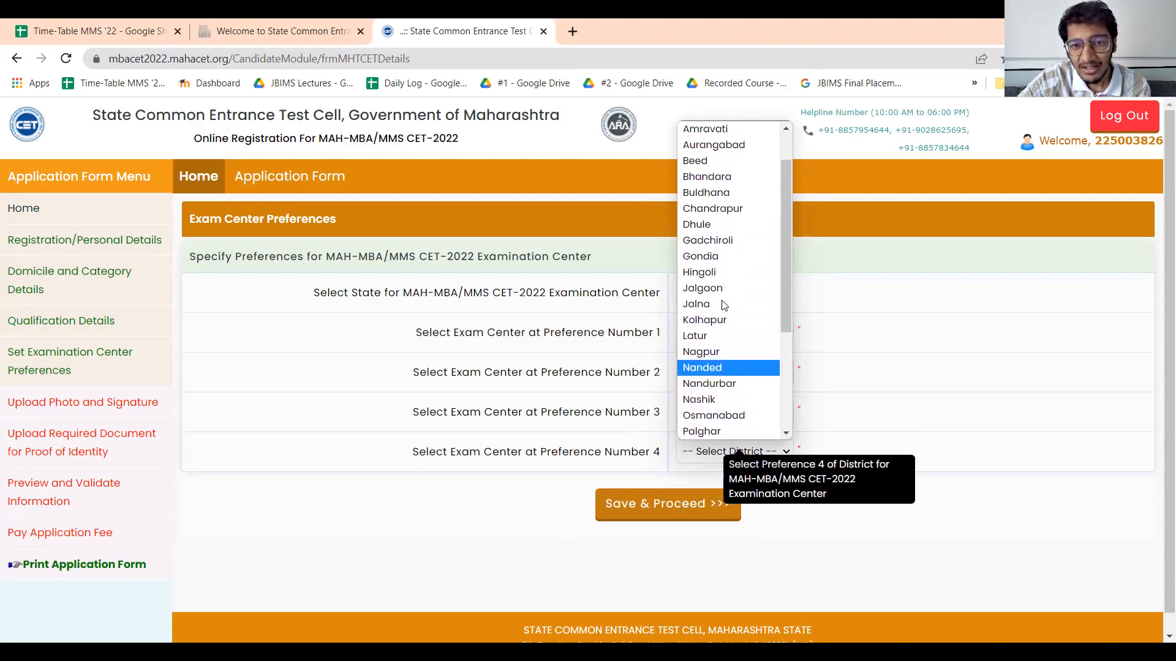
scroll(722, 304, "up", 1)
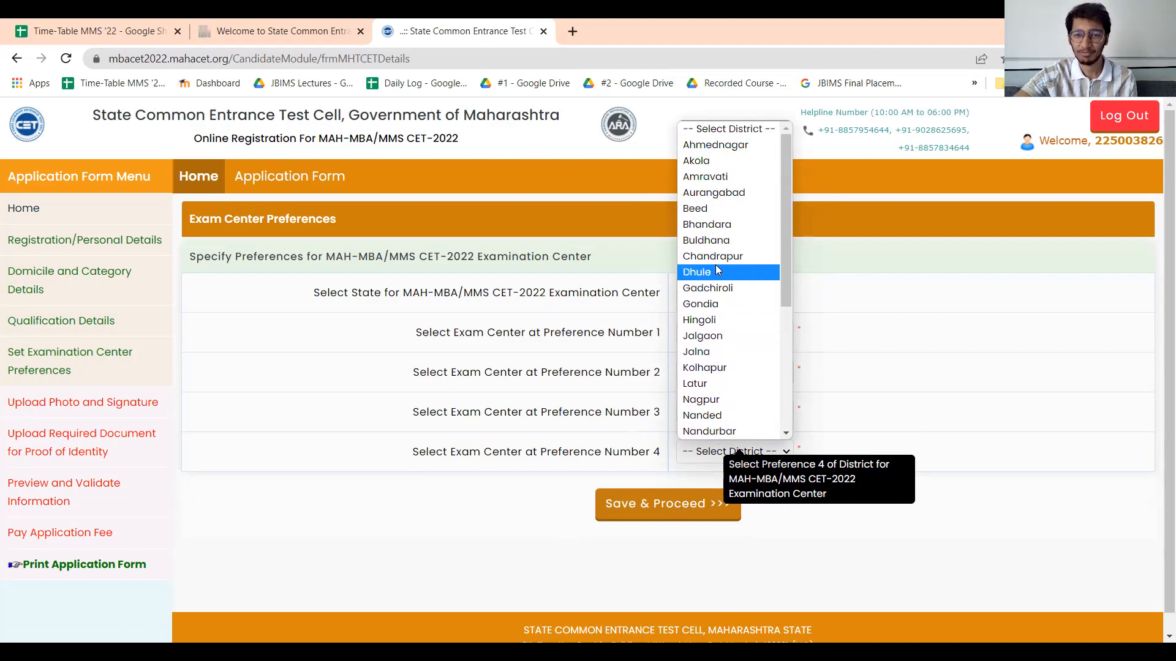
scroll(726, 399, "down", 1)
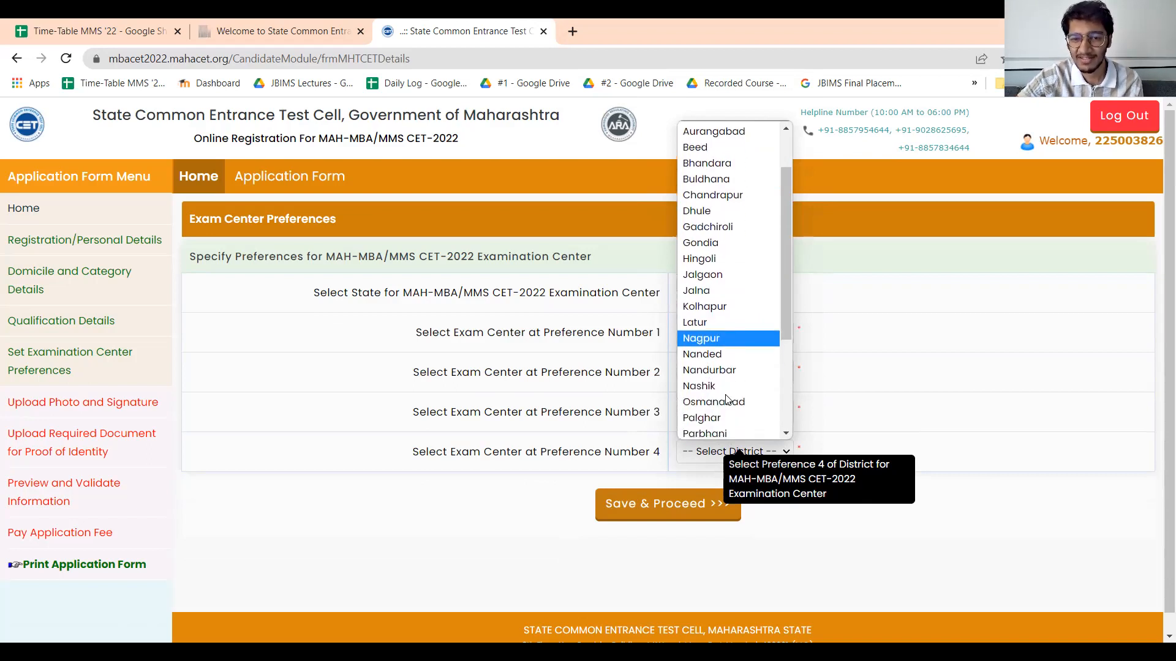
scroll(726, 399, "up", 1)
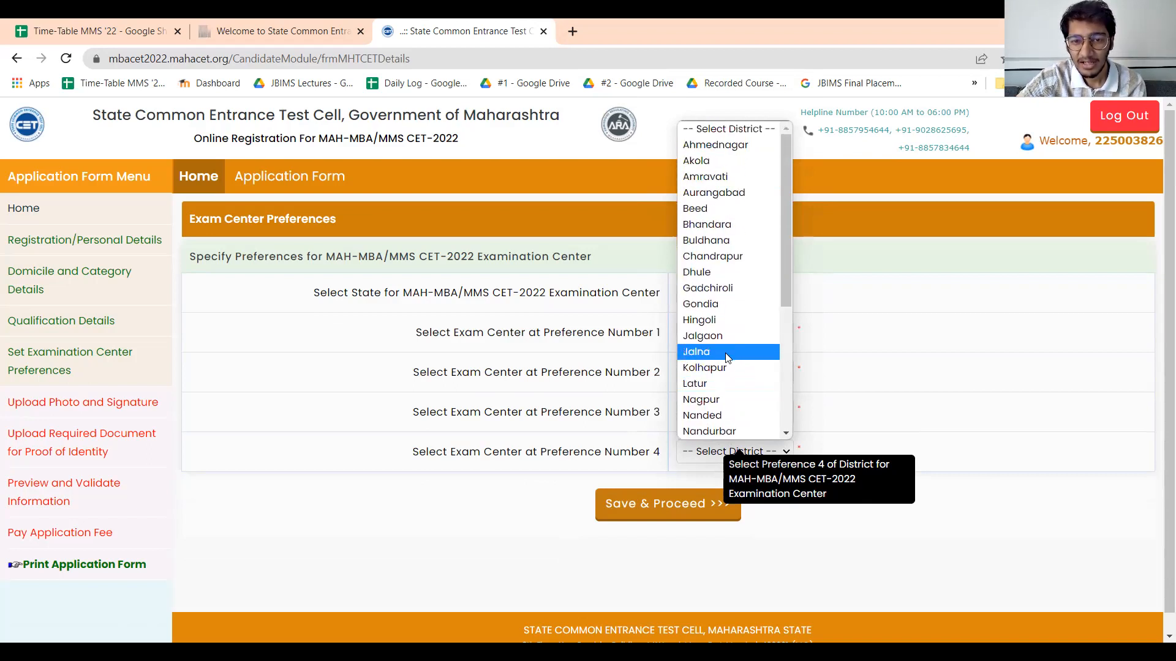
scroll(729, 378, "down", 3)
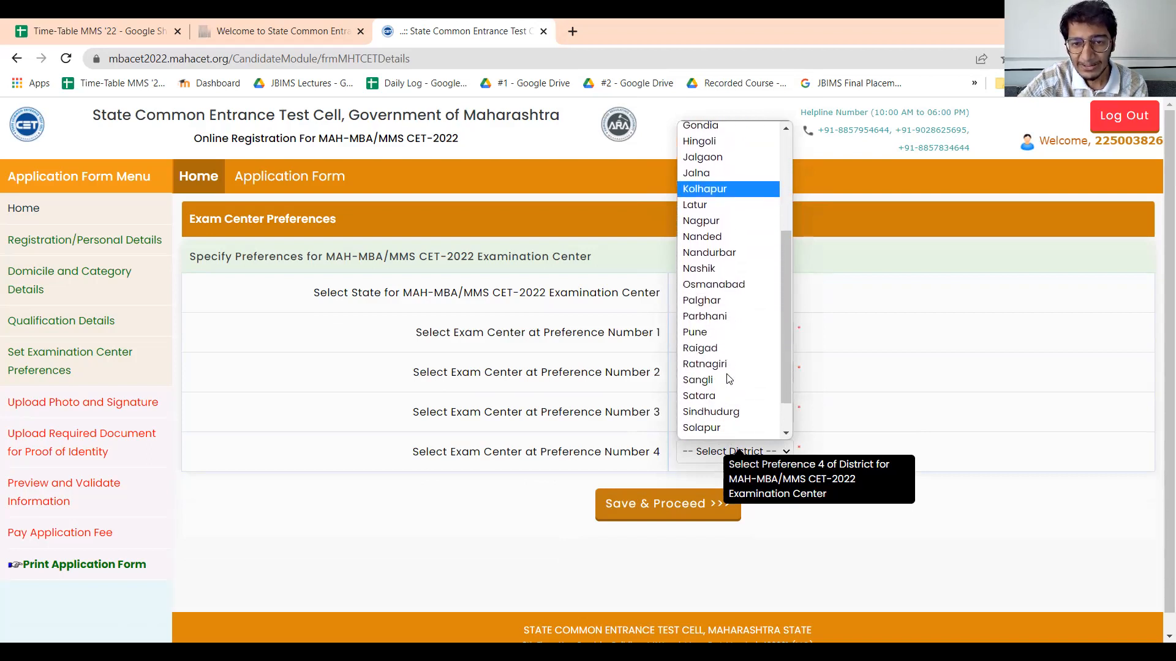
scroll(729, 379, "down", 1)
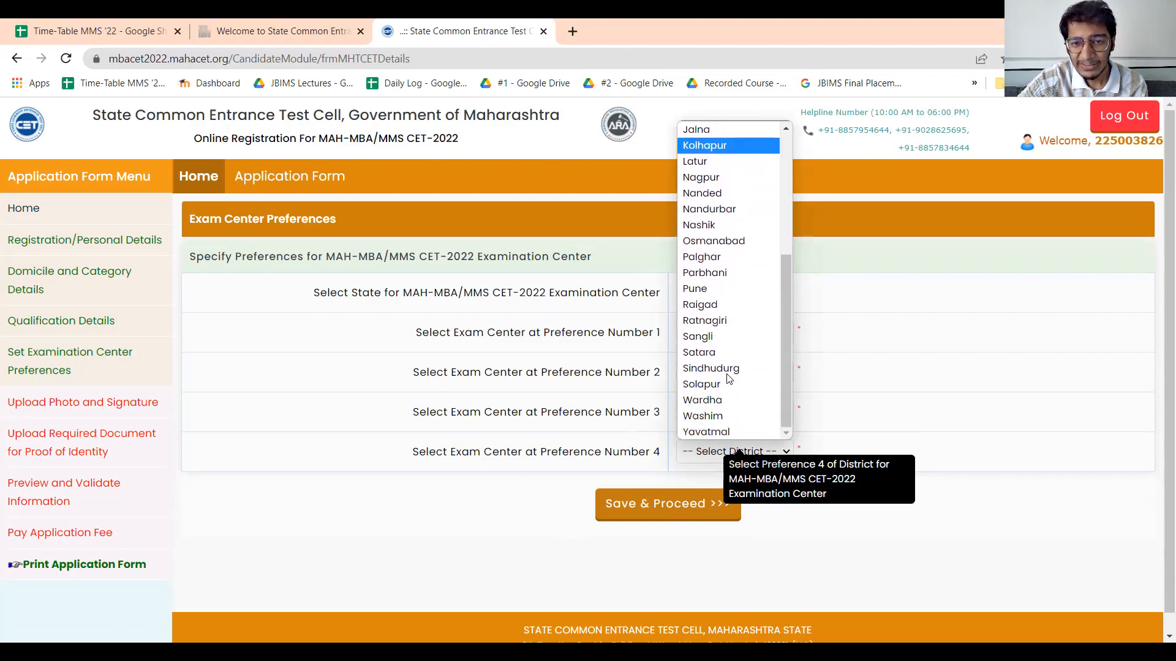
left_click(730, 305)
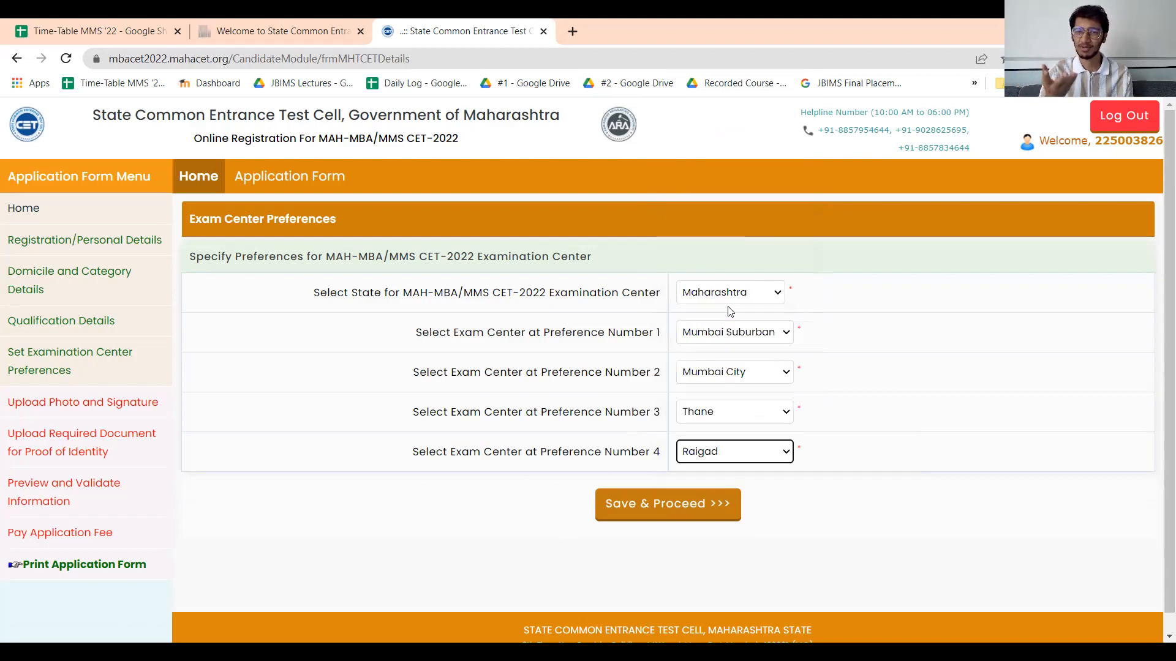
left_click(897, 360)
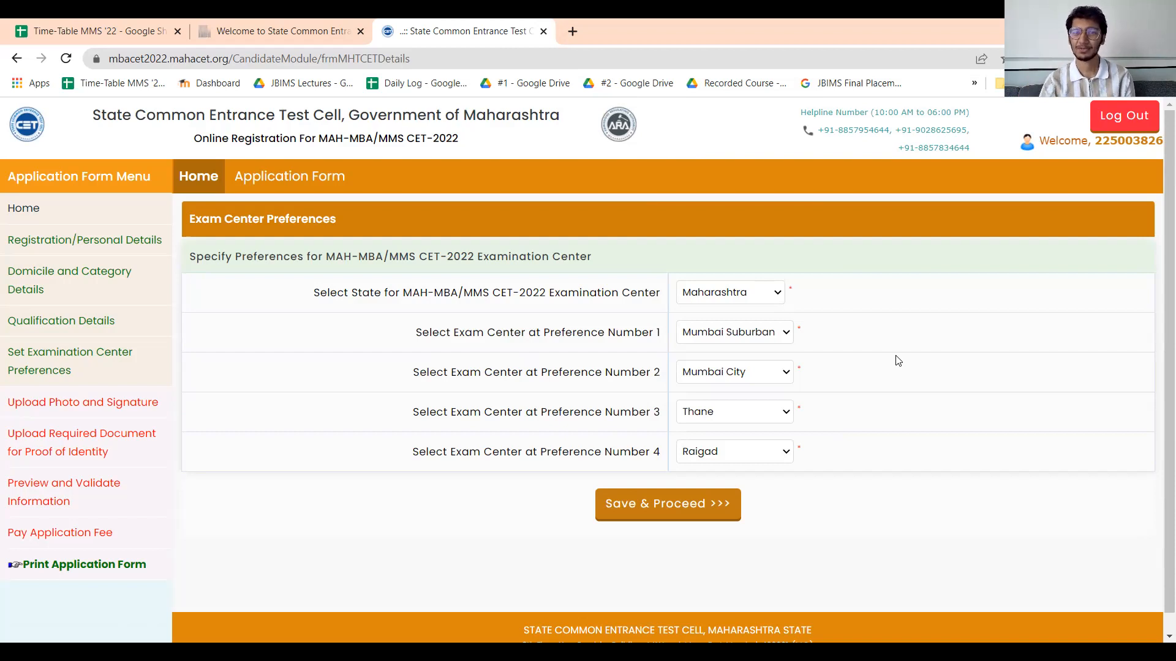
left_click(660, 503)
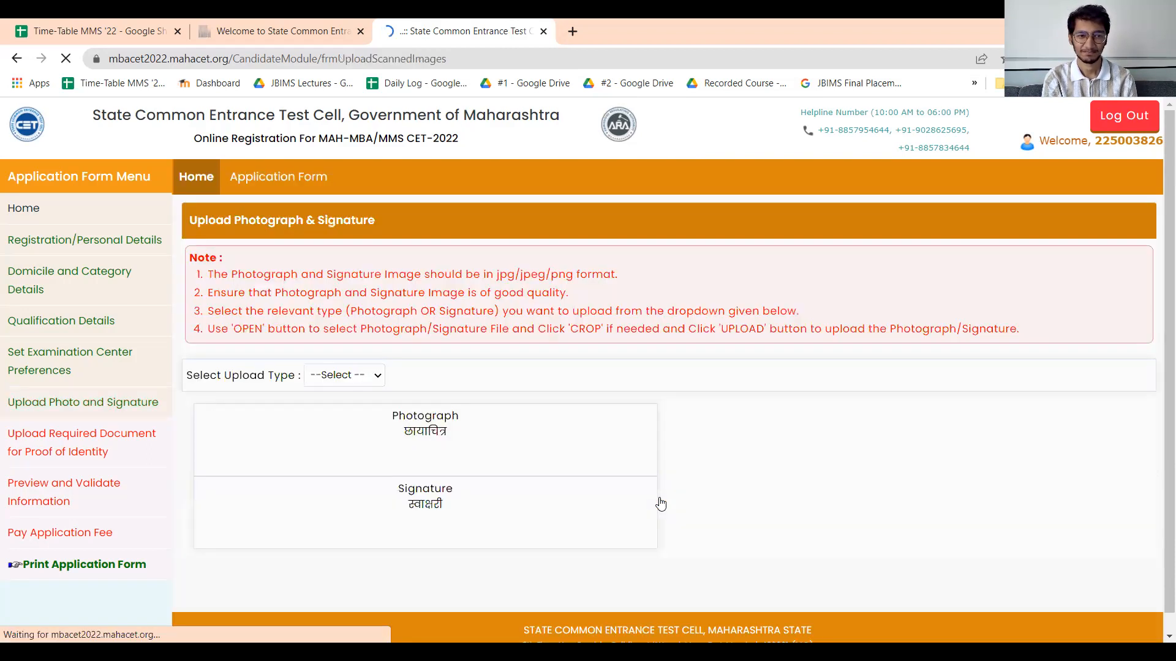
Step: Set the upload type to Photograph
left_click(378, 380)
left_click(363, 411)
scroll(665, 463, "down", 2)
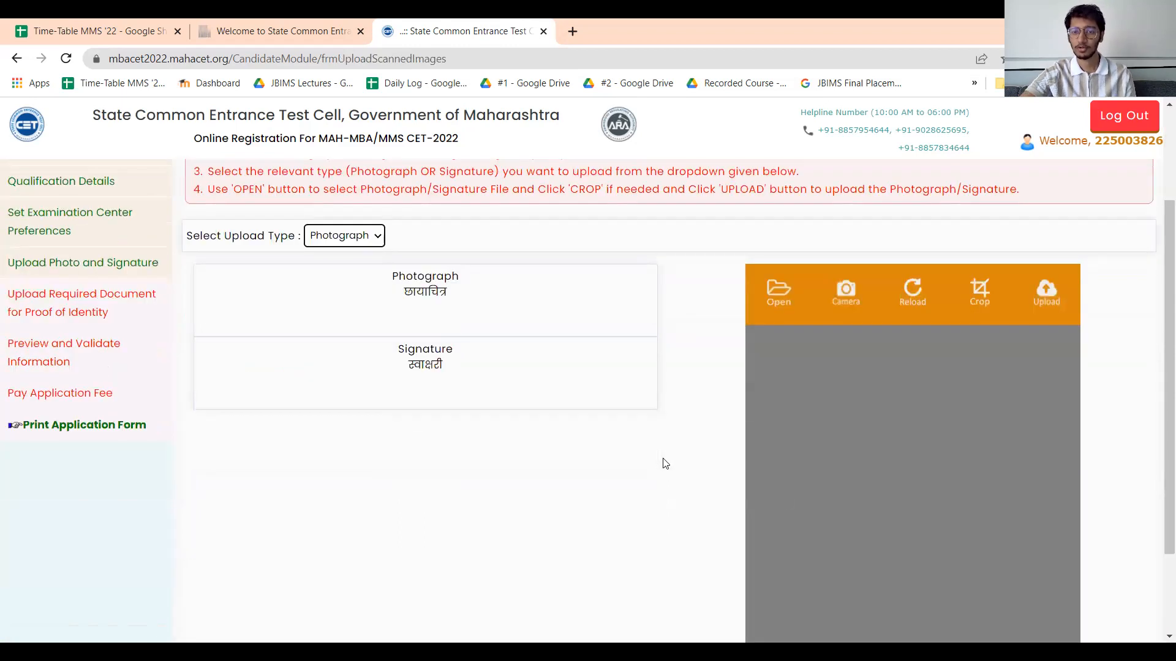
left_click(847, 292)
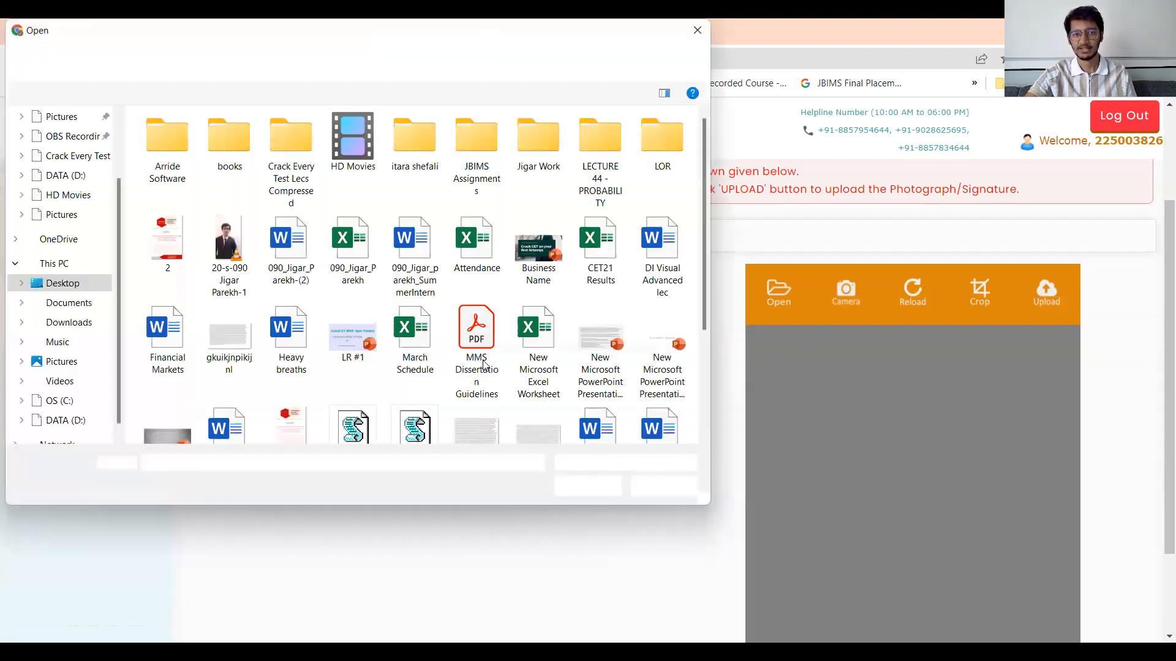
left_click(671, 484)
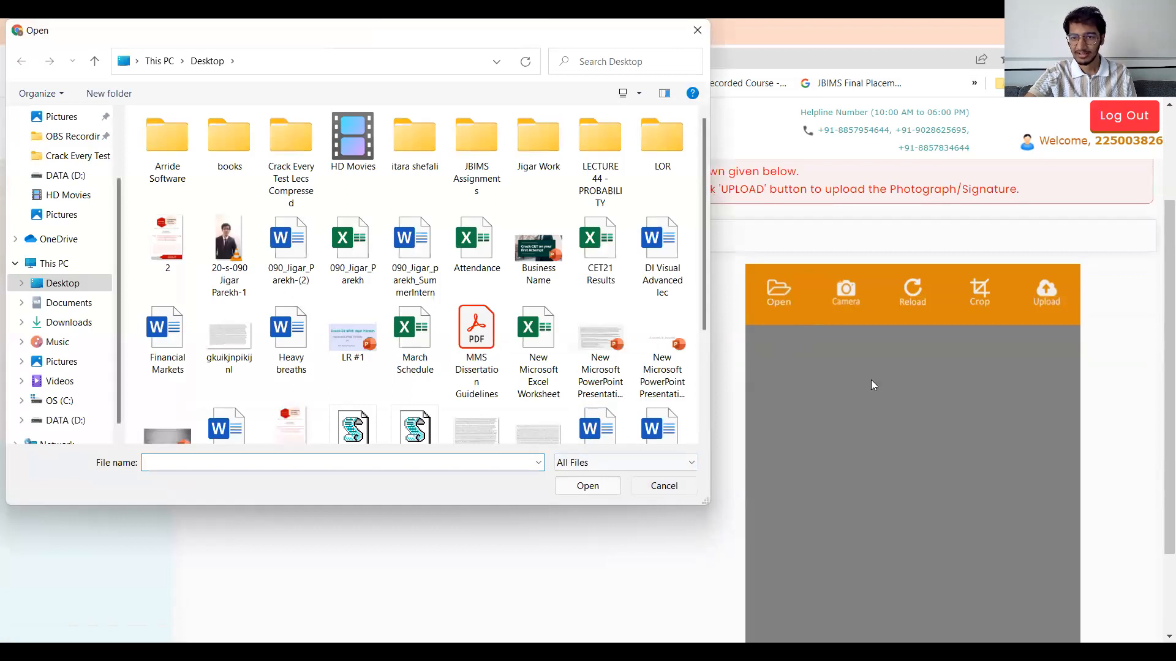
scroll(872, 384, "up", 2)
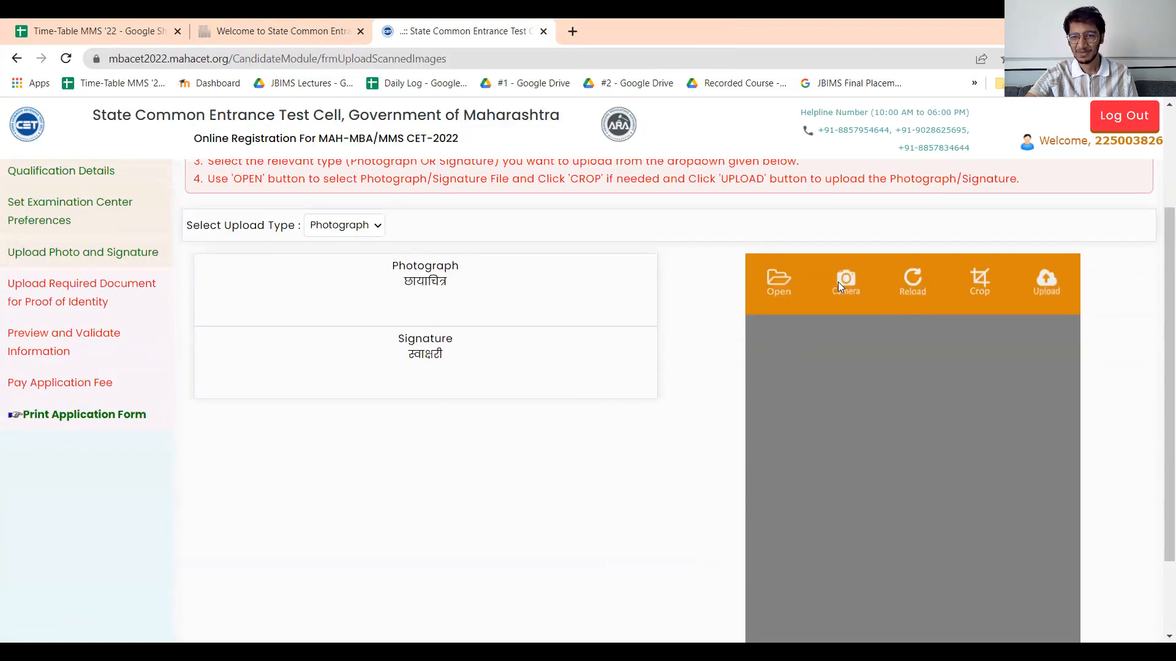
Step: Load the portrait image IMG_20190411_113748 from the My Dwnloads folder and upload it as the candidate's photograph
left_click(767, 306)
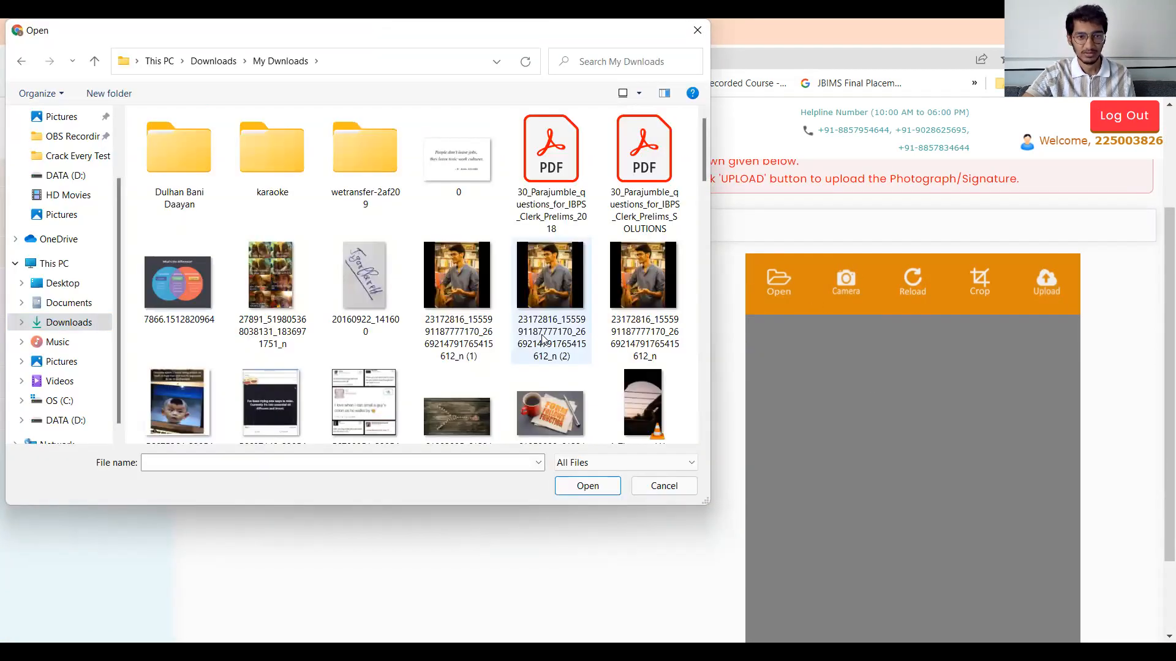
scroll(543, 341, "down", 10)
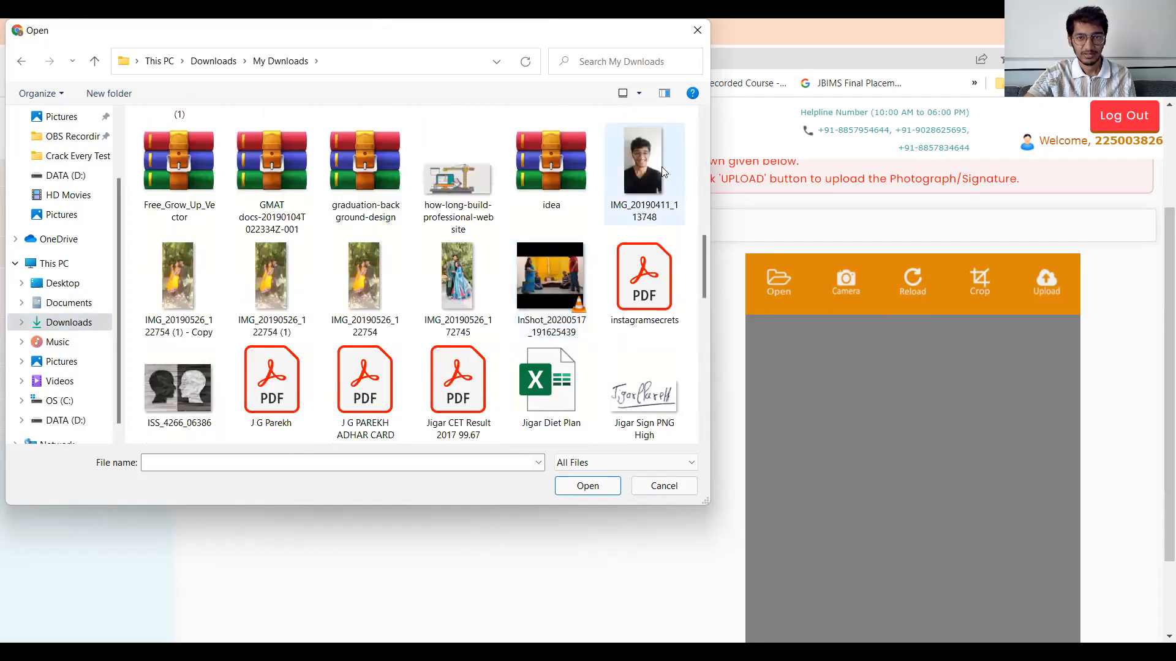
left_click(660, 176)
double_click(661, 176)
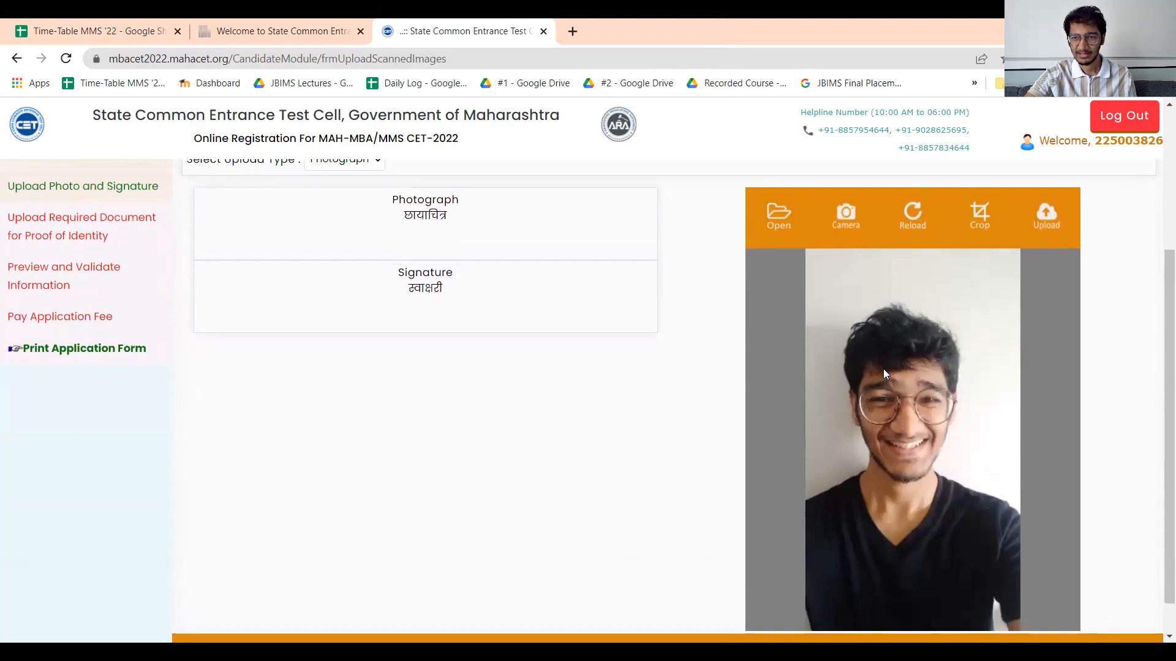
left_click(1044, 232)
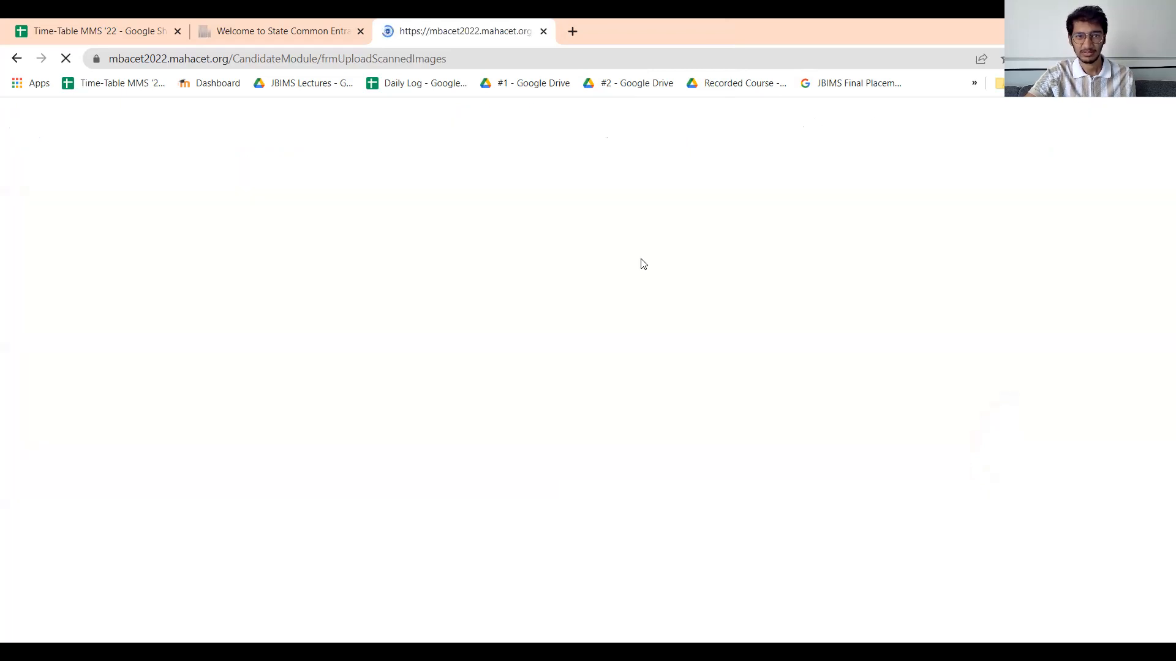
scroll(485, 378, "down", 2)
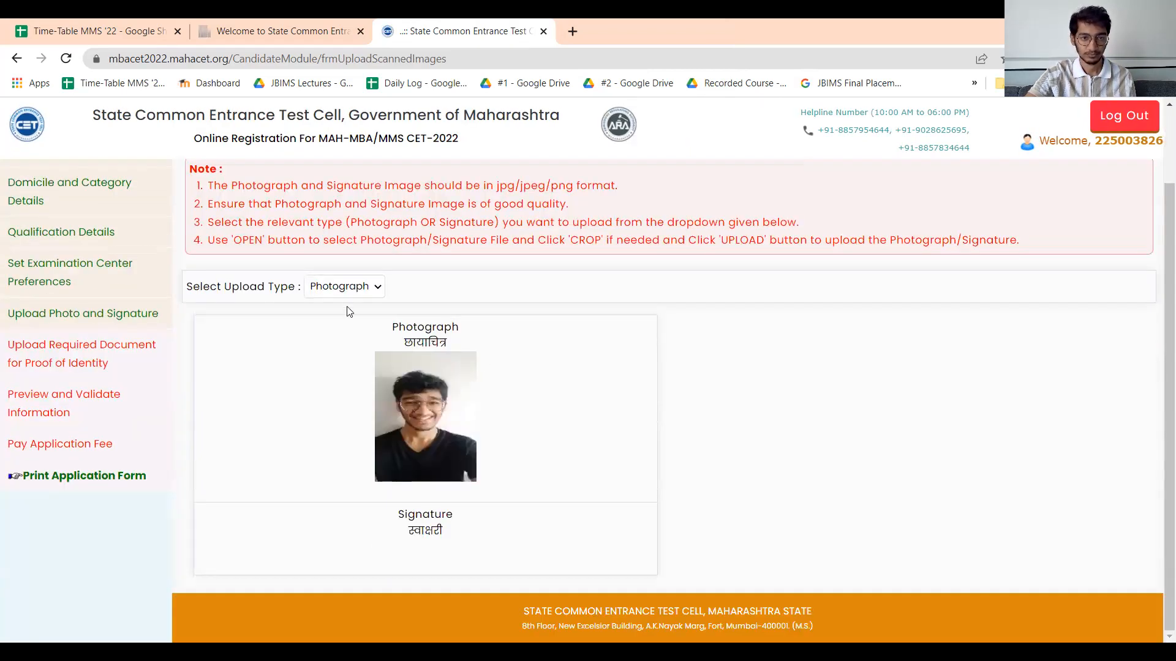
Step: Set the upload type to Signature and load the signature image 20160922_141600 from the My Dwnloads folder
left_click(343, 286)
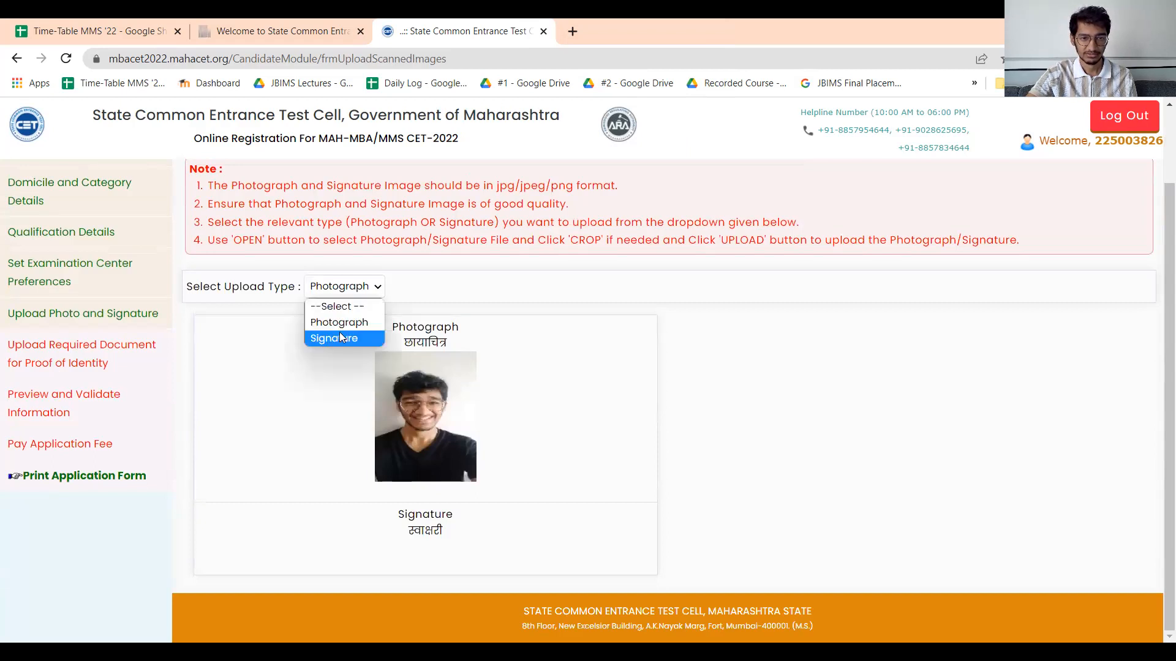
left_click(340, 338)
left_click(854, 340)
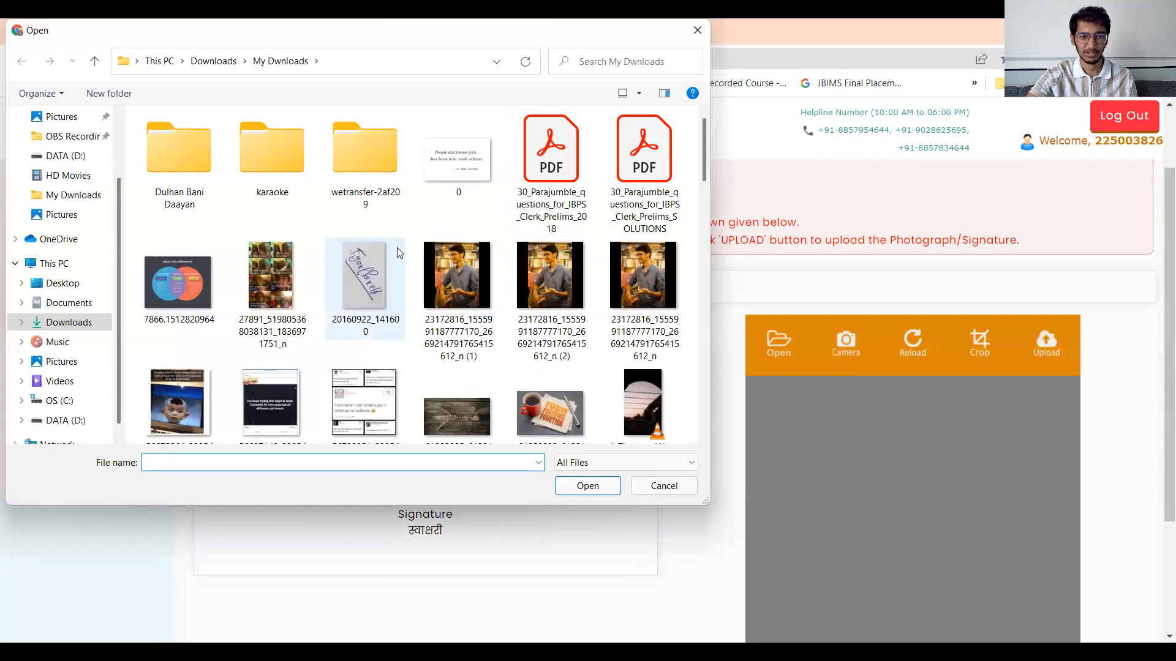
double_click(397, 248)
scroll(736, 463, "down", 3)
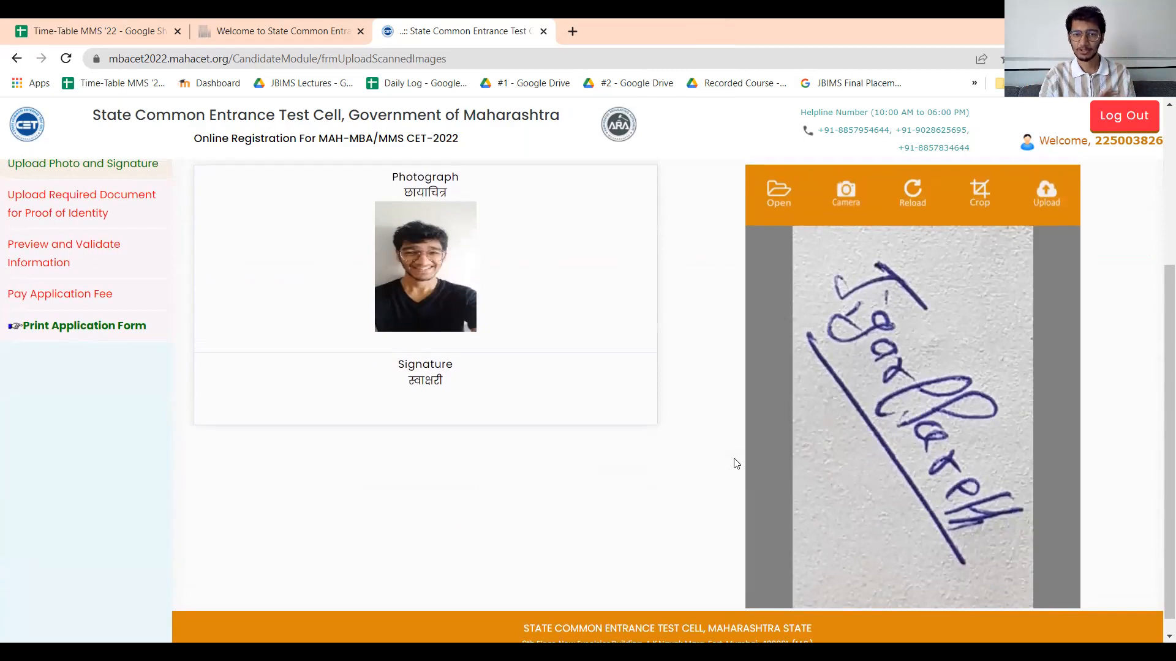
Step: Upload the loaded signature image, and save to proceed to the proof of identity document upload
scroll(952, 434, "up", 2)
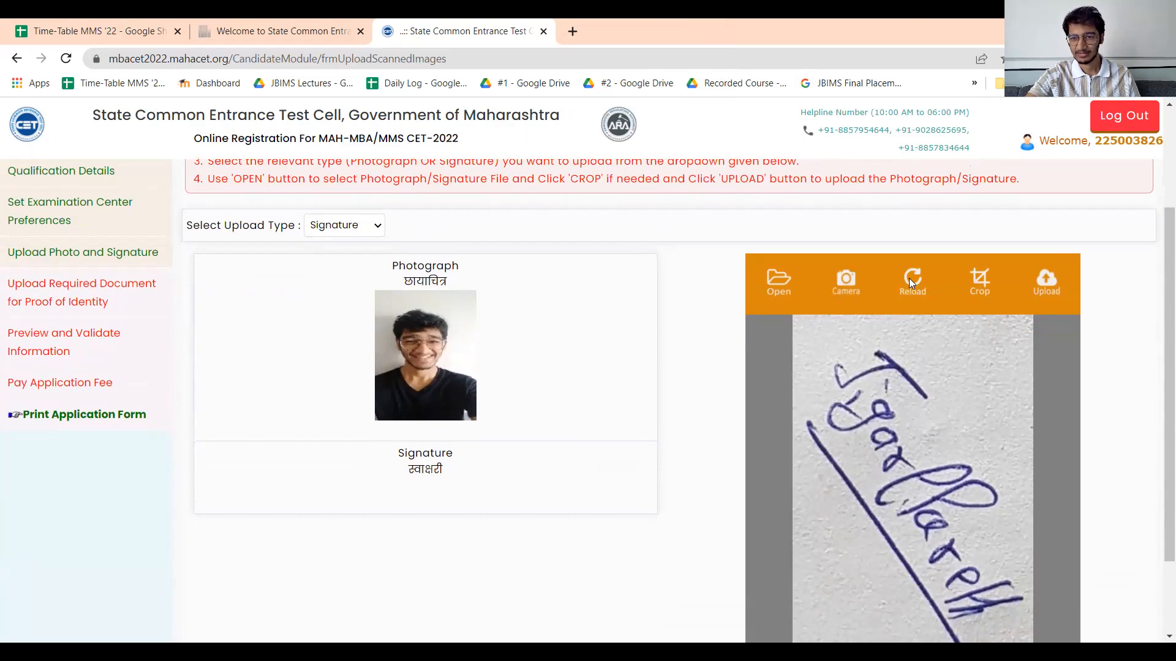
scroll(756, 359, "down", 2)
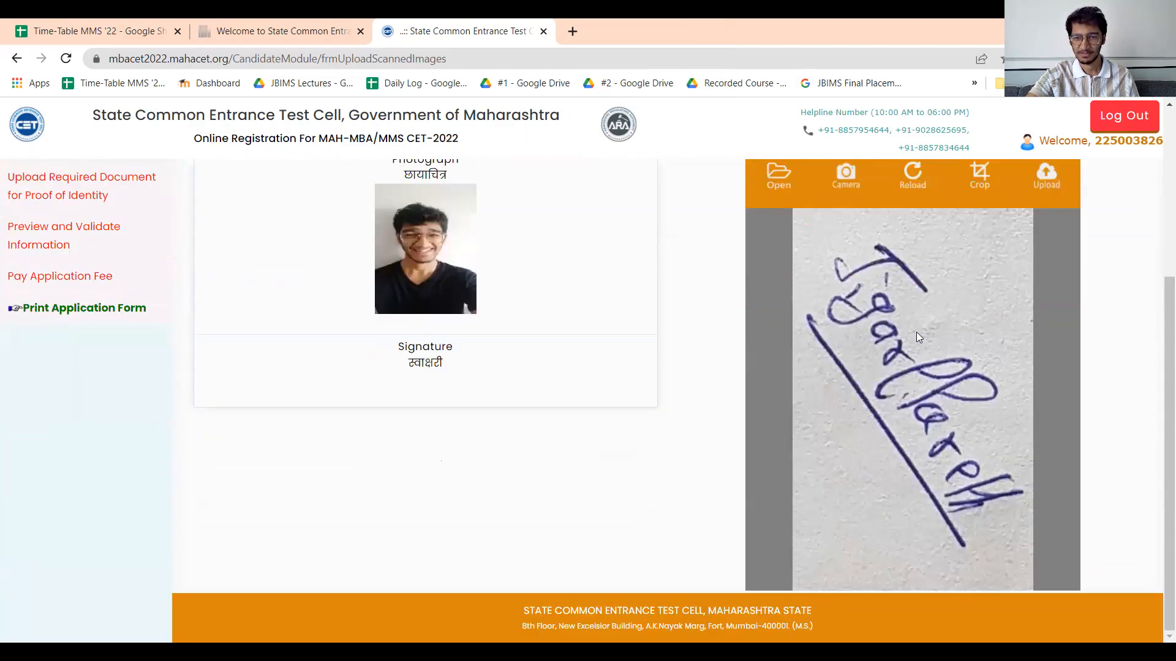
scroll(977, 318, "up", 3)
left_click(1039, 345)
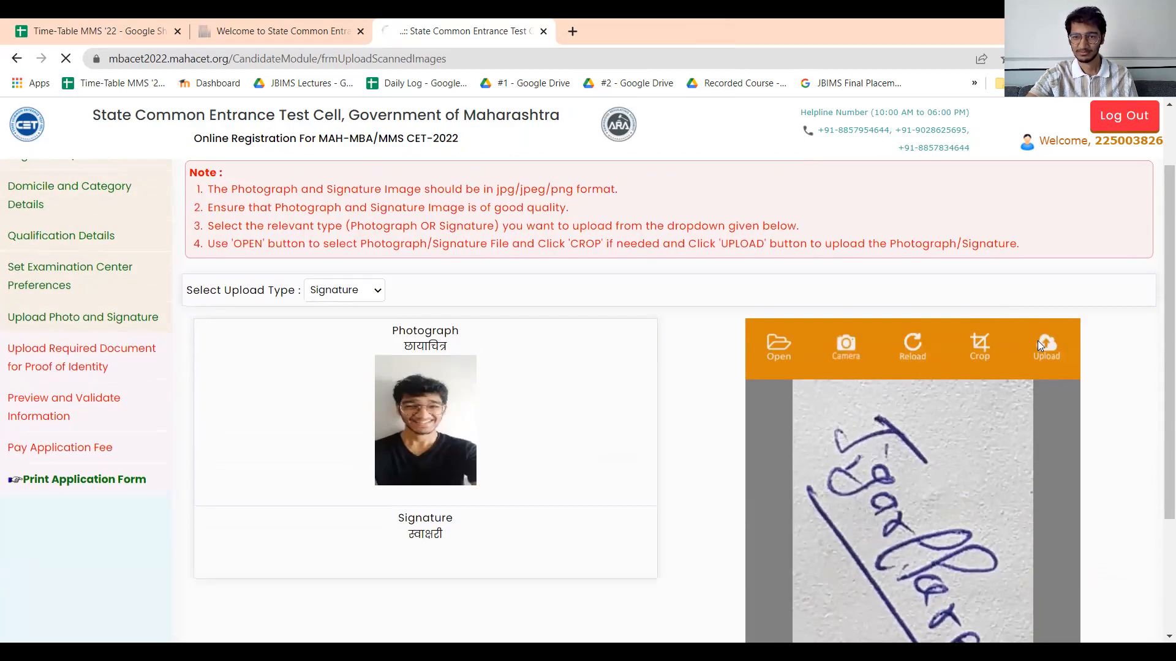
scroll(624, 408, "down", 3)
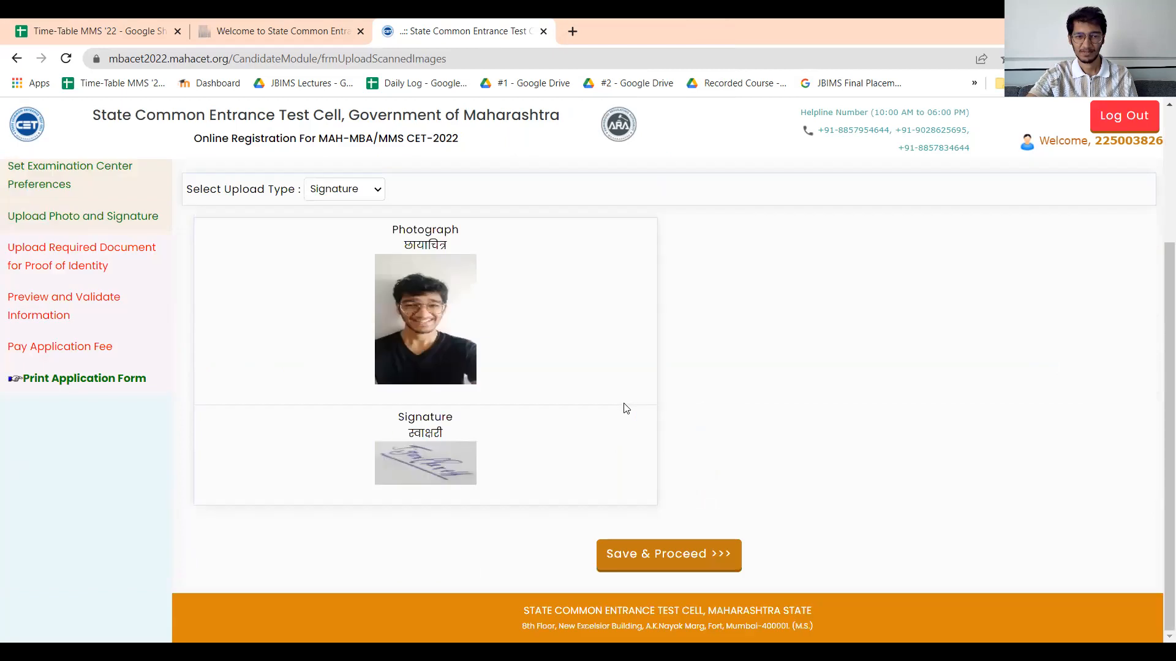
left_click(659, 559)
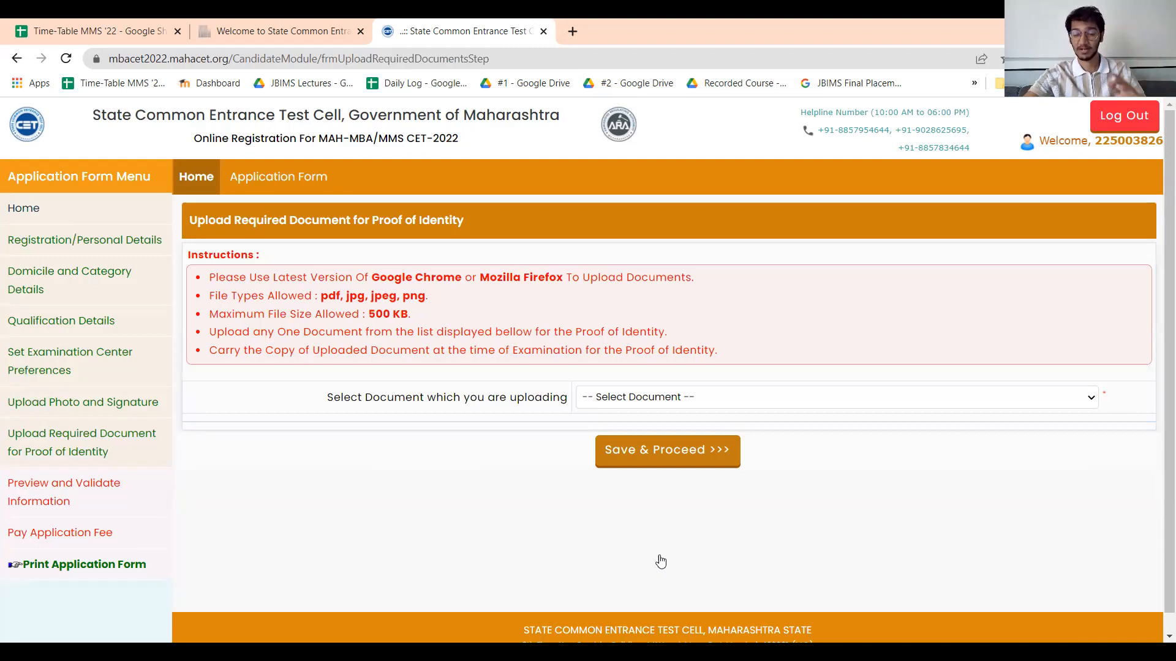
left_click(667, 398)
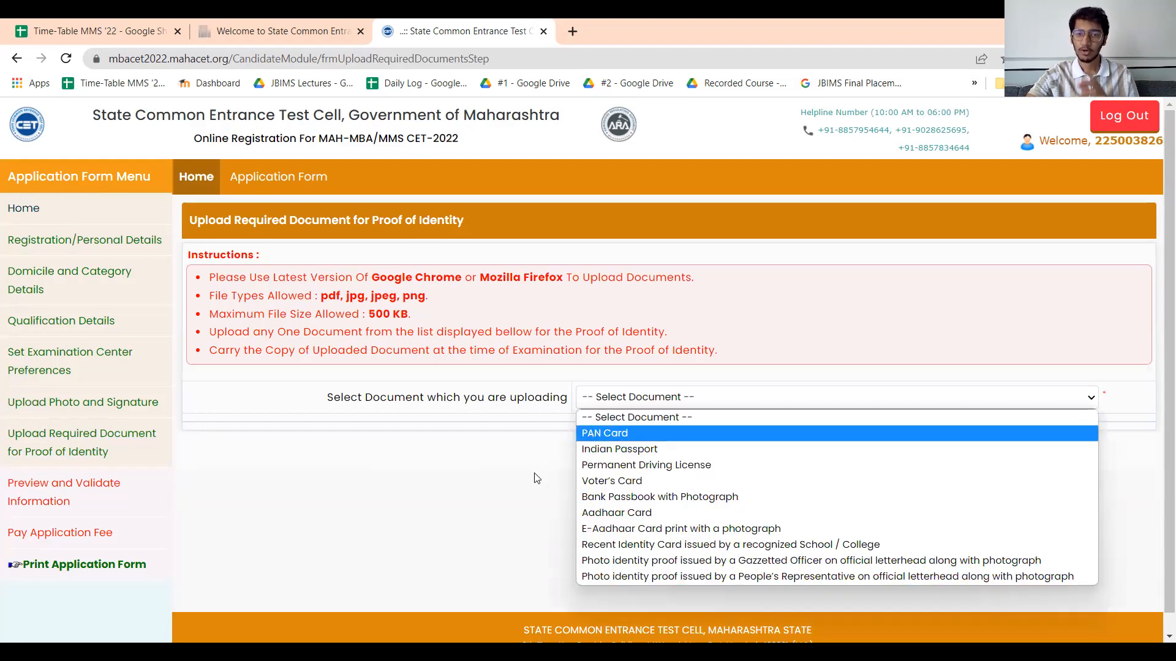
scroll(536, 478, "down", 1)
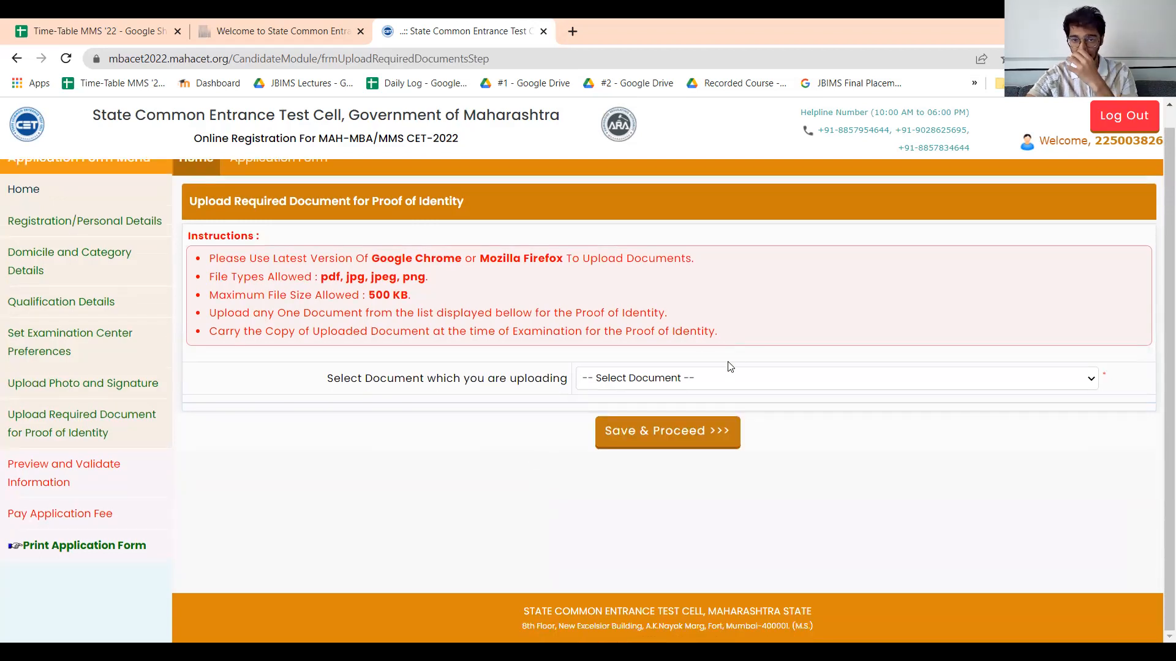
left_click(618, 378)
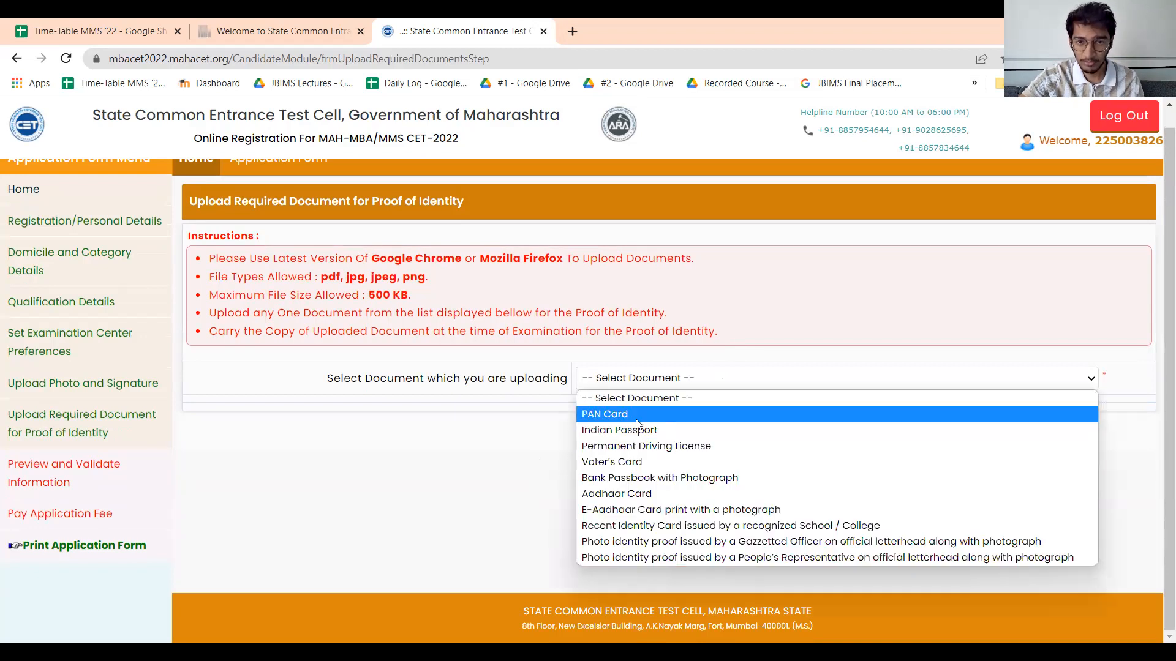
left_click(513, 469)
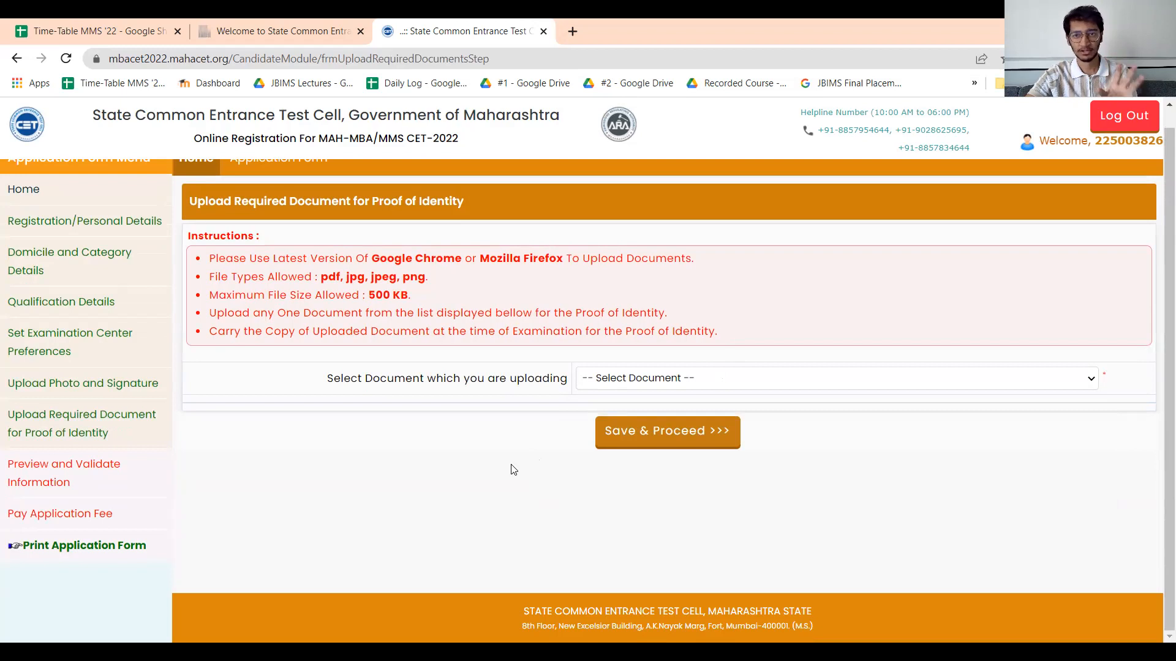
Step: Choose Aadhaar Card as the proof of identity document and open its upload page
left_click(689, 385)
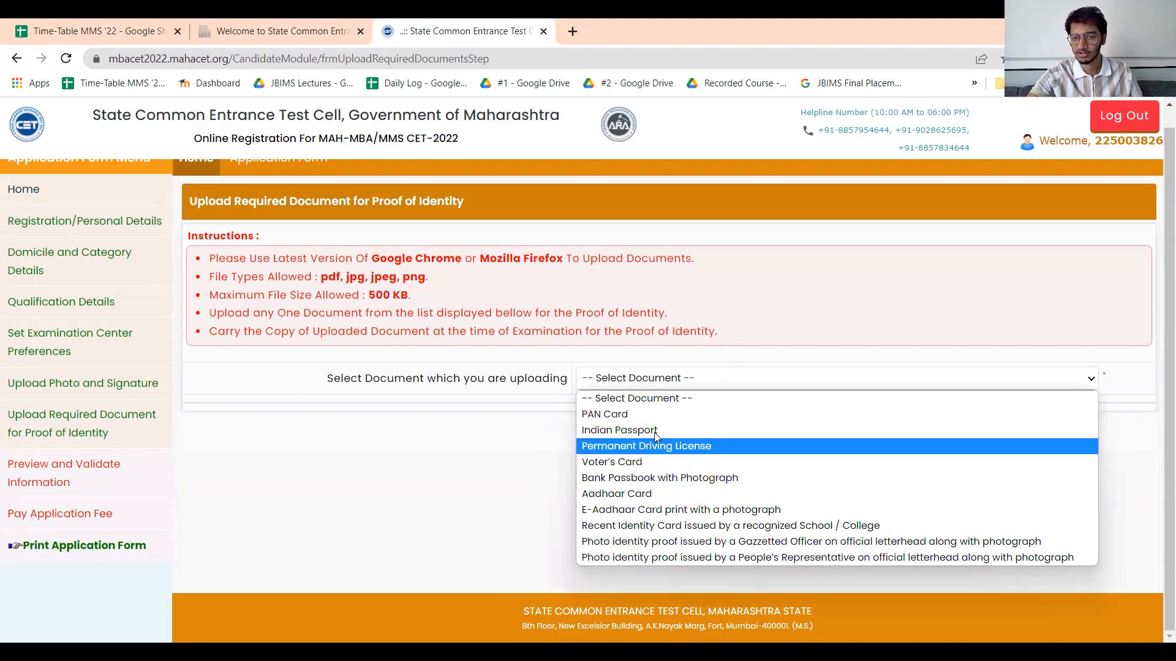
left_click(647, 495)
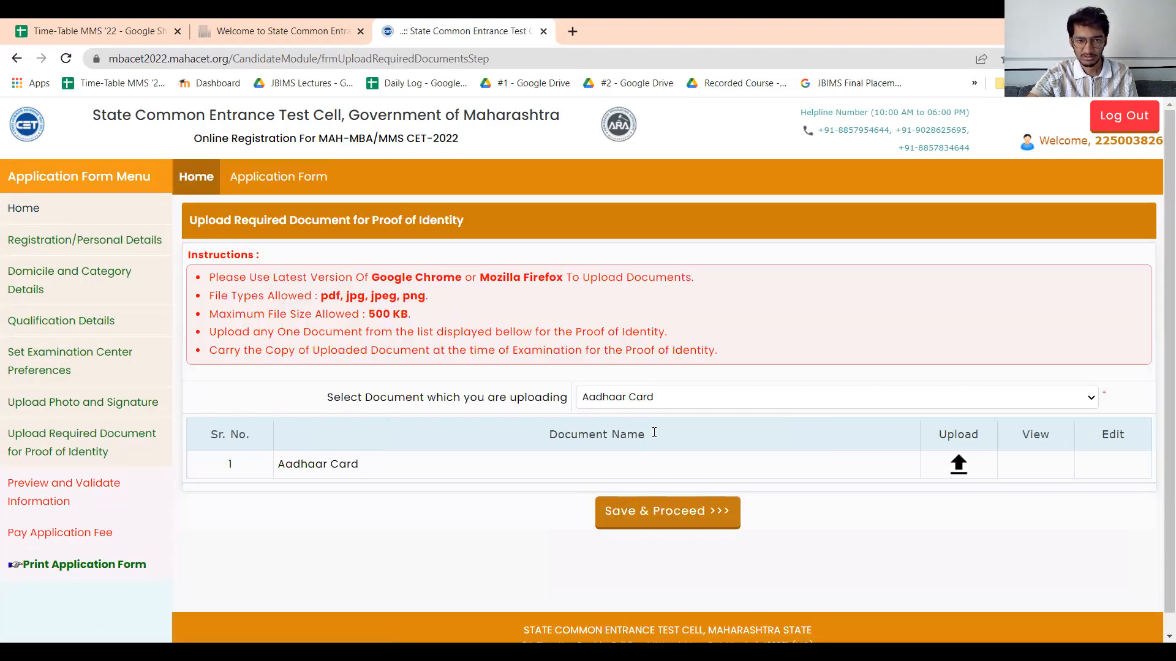
left_click(959, 466)
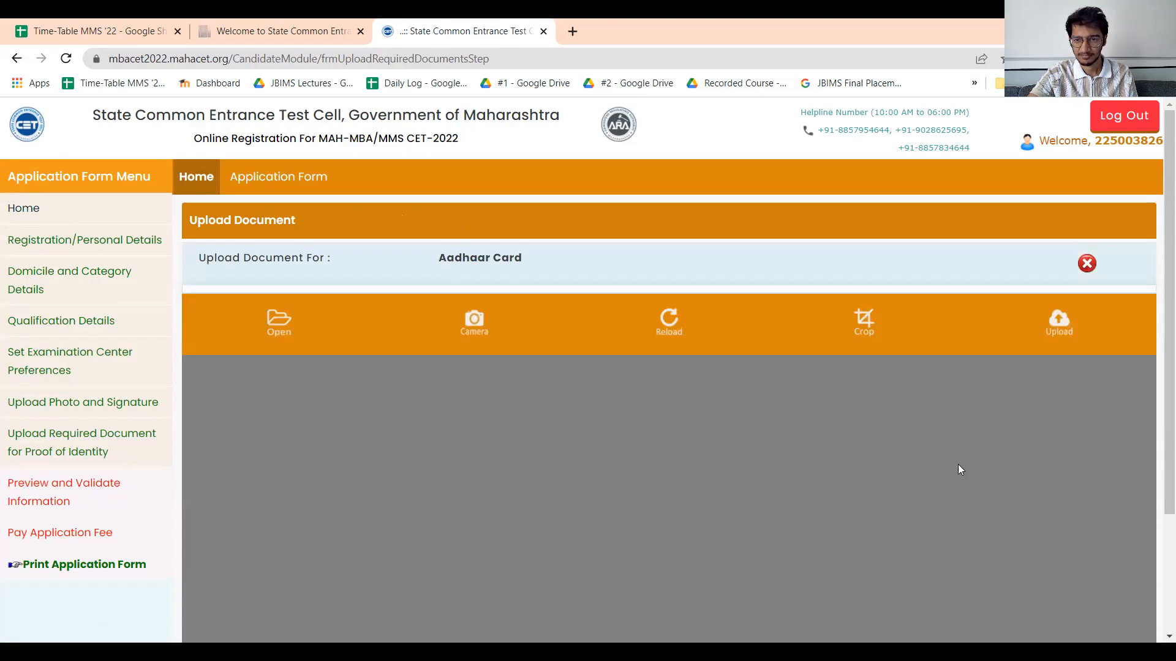
Step: Load the PDF named only with the candidate's initials and surname from My Dwnloads, and upload it as the Aadhaar Card
left_click(280, 322)
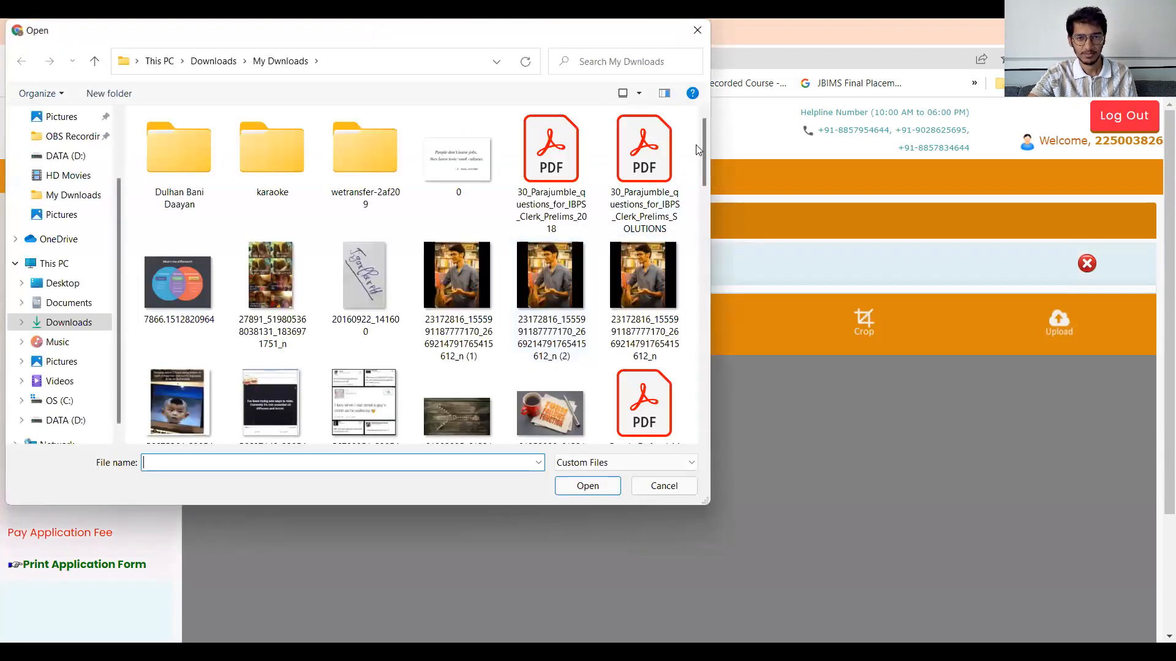
left_click_drag(702, 144, 708, 186)
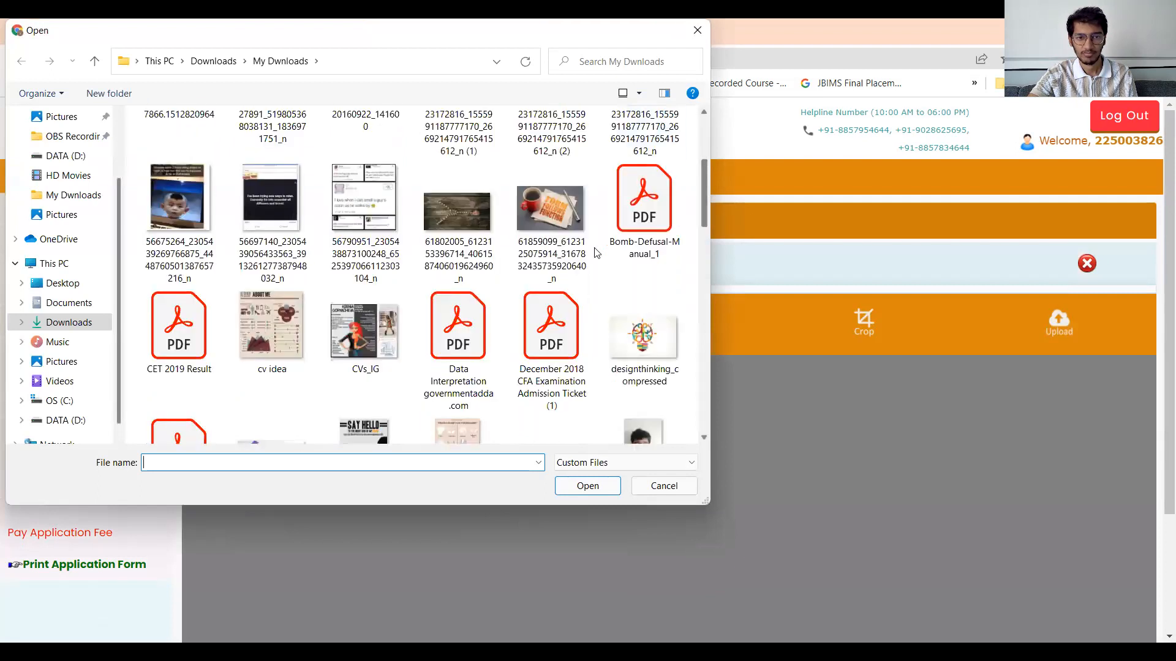
scroll(597, 252, "down", 8)
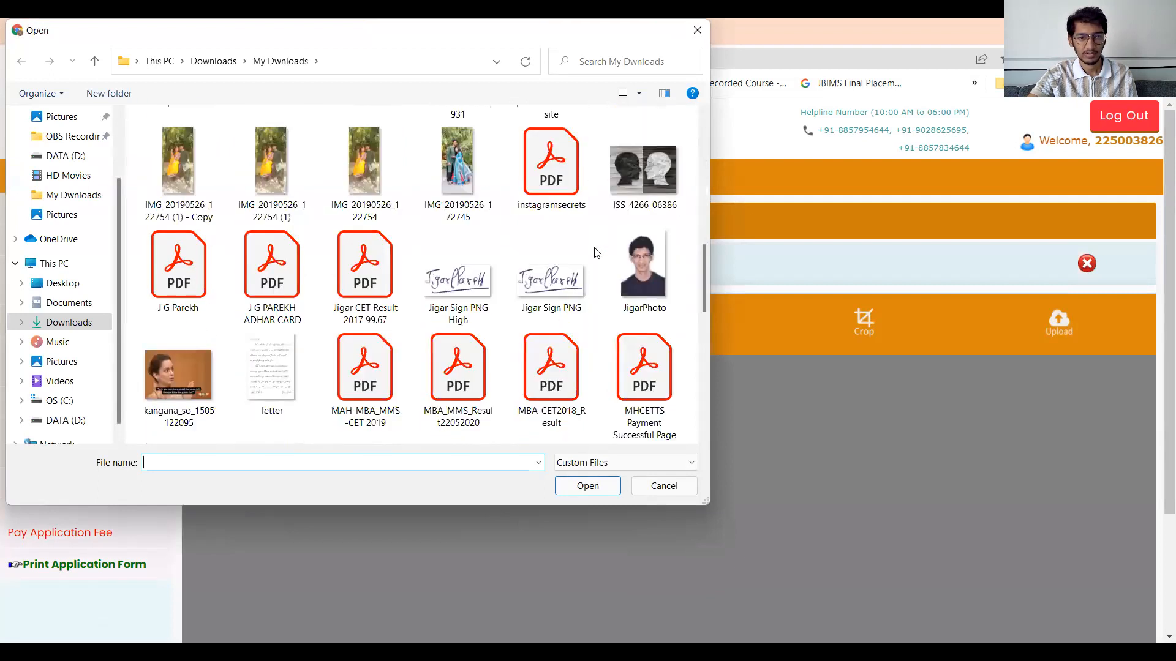
left_click(157, 282)
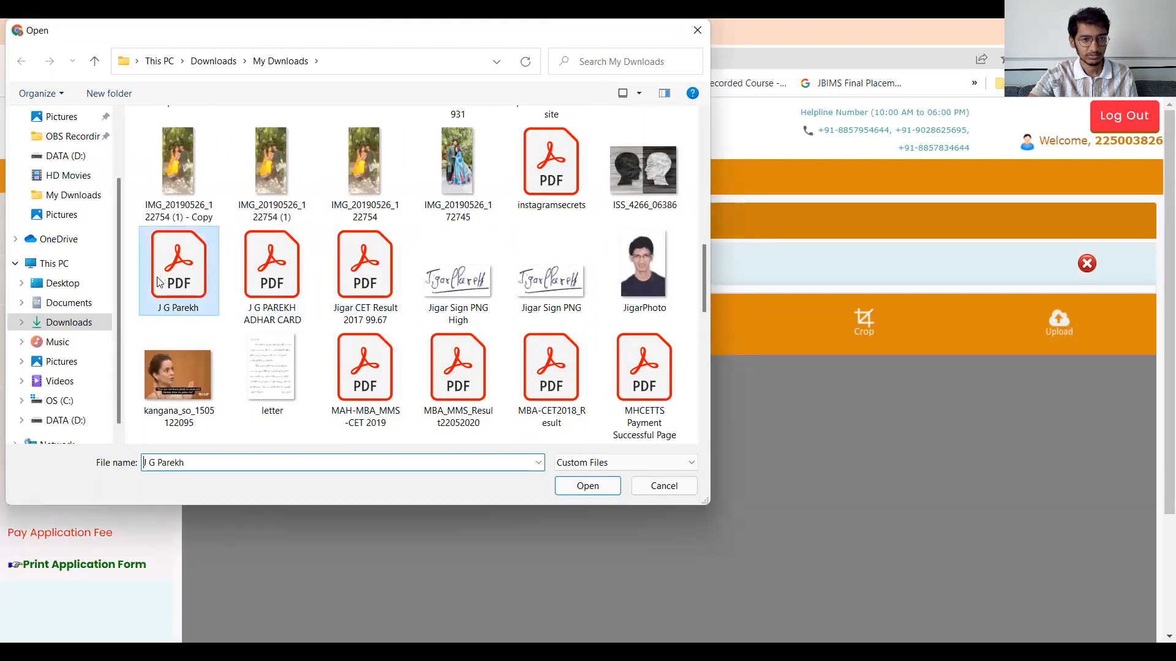
double_click(158, 282)
scroll(522, 460, "down", 3)
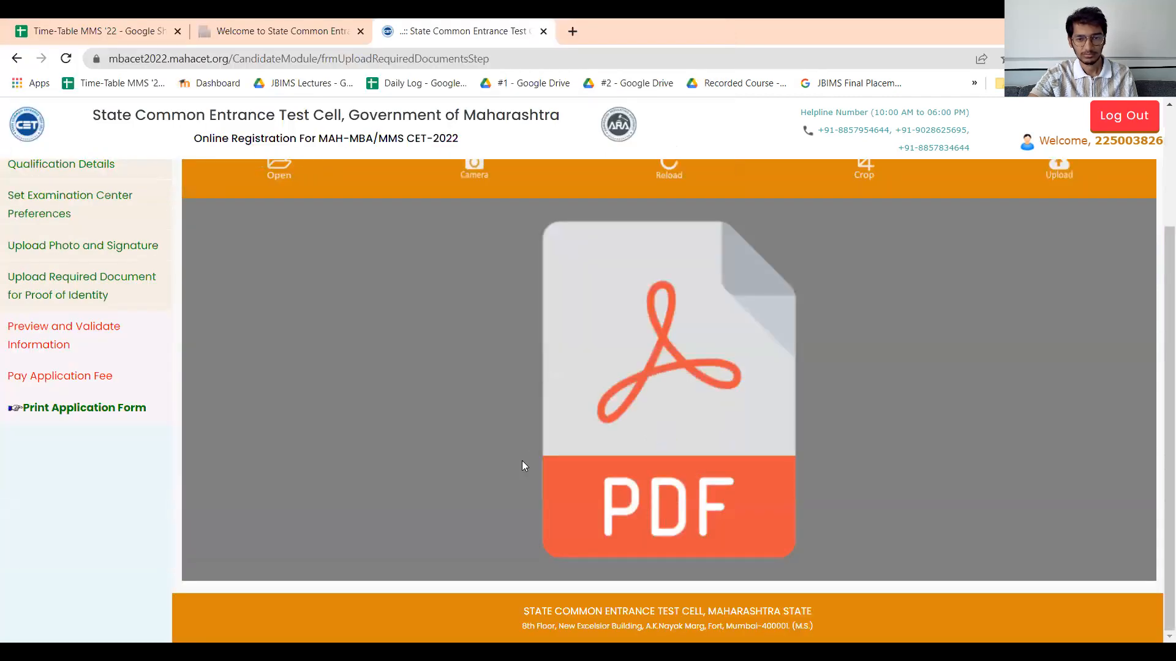
scroll(521, 460, "up", 3)
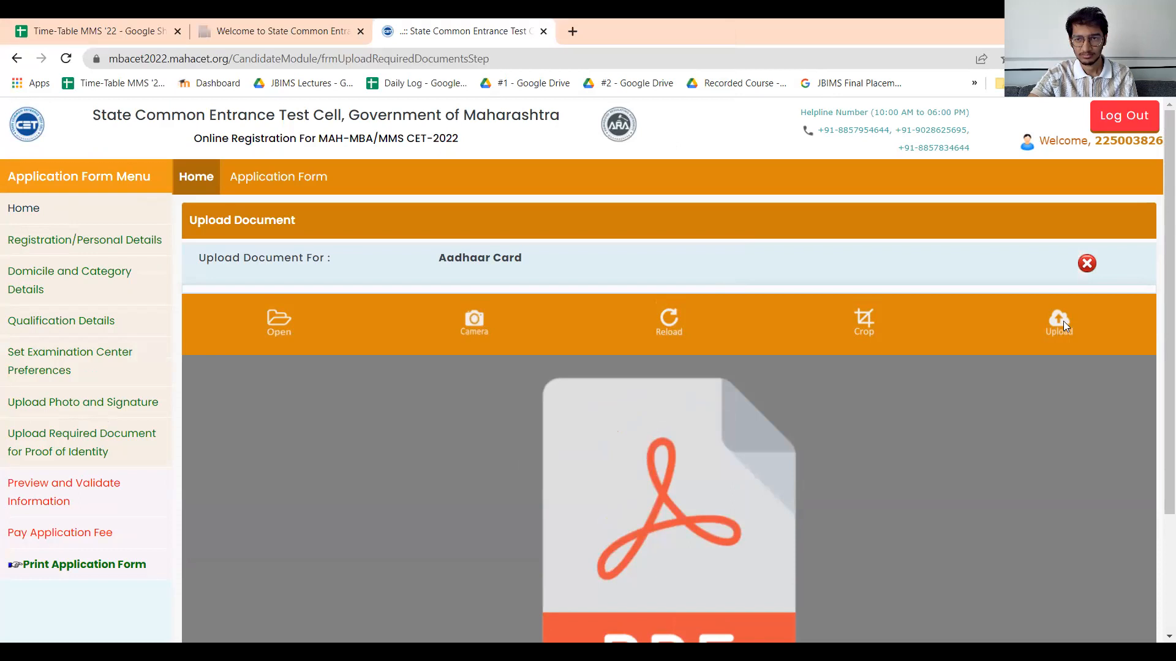
scroll(733, 406, "down", 3)
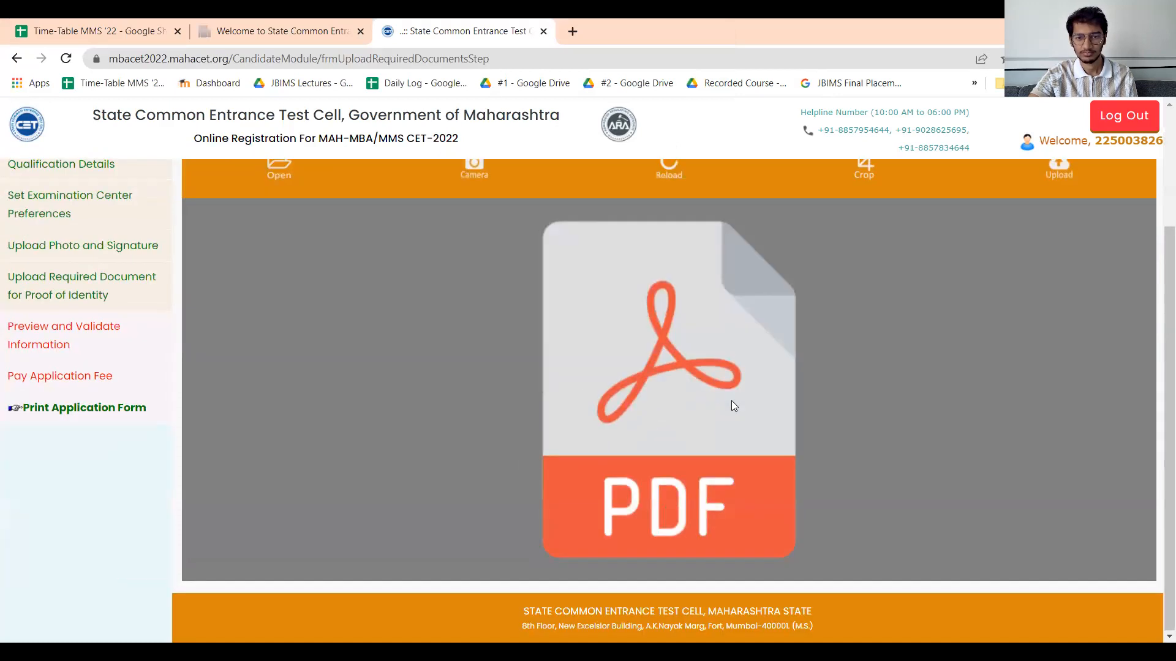
scroll(731, 400, "up", 3)
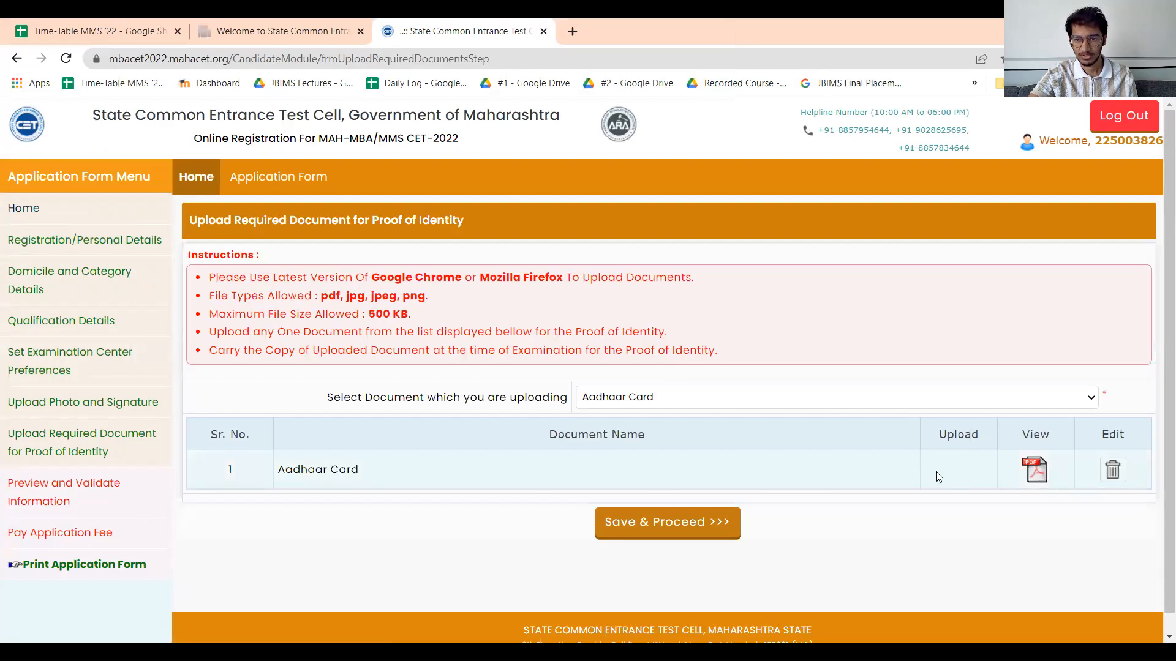
Step: Save the proof of identity document, and proceed from the application form preview to payment
left_click(654, 526)
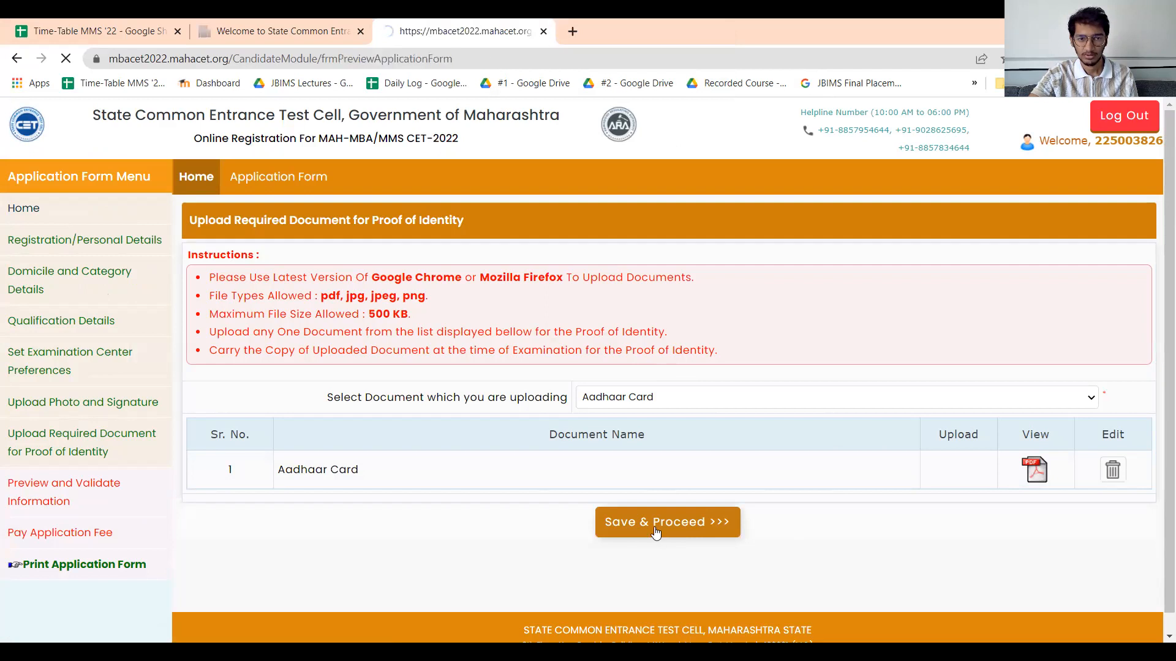
scroll(605, 385, "down", 1)
scroll(605, 386, "down", 20)
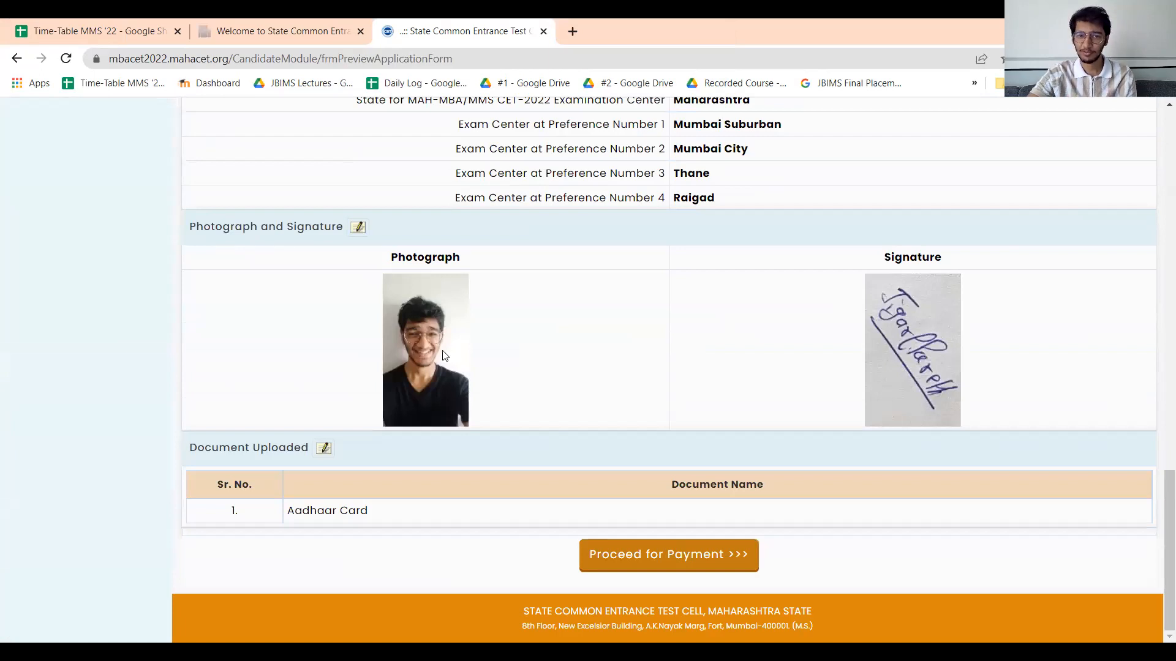
left_click(645, 553)
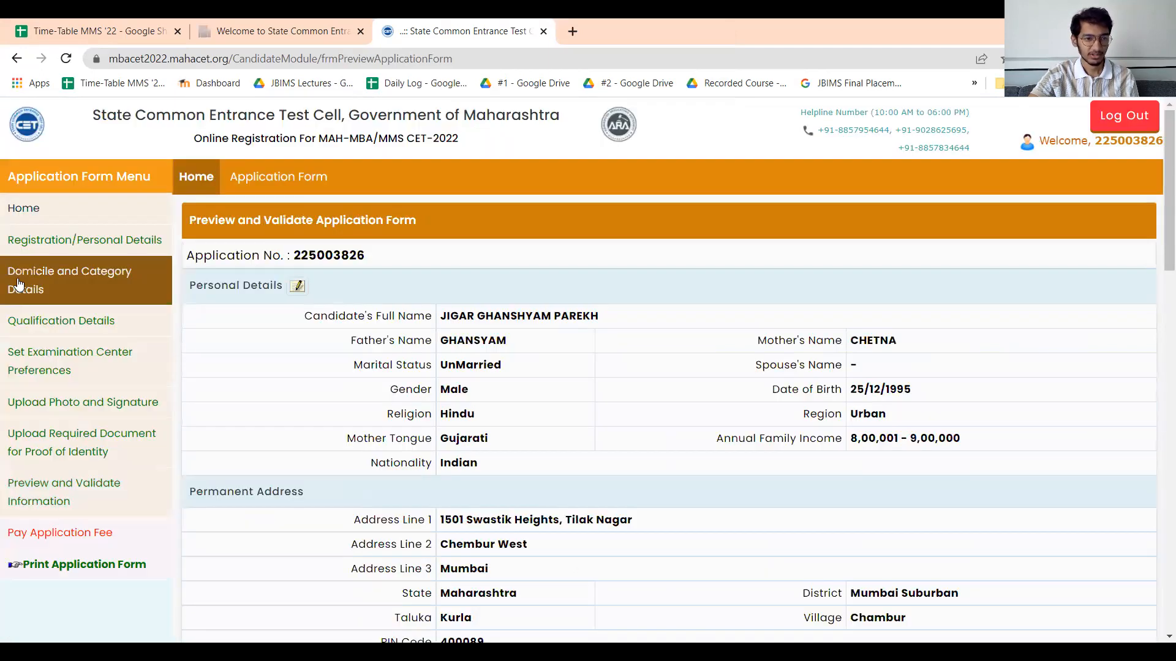
Step: Return to the proof of identity document upload page and view the file uploaded as the Aadhaar Card
left_click(83, 456)
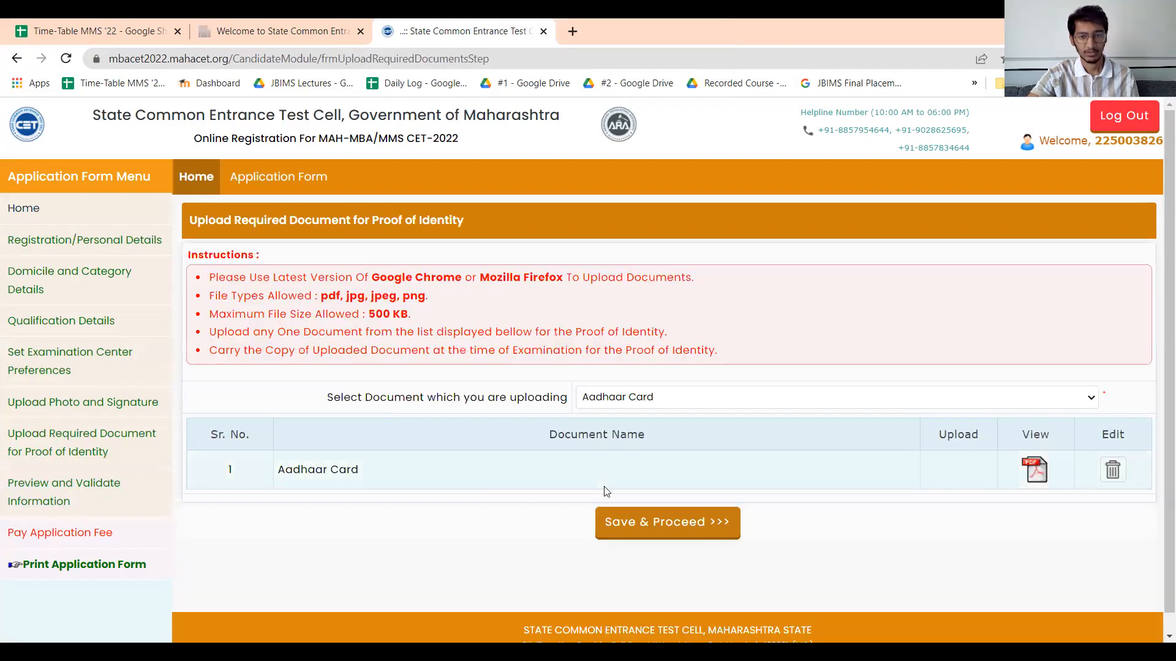
left_click(1035, 470)
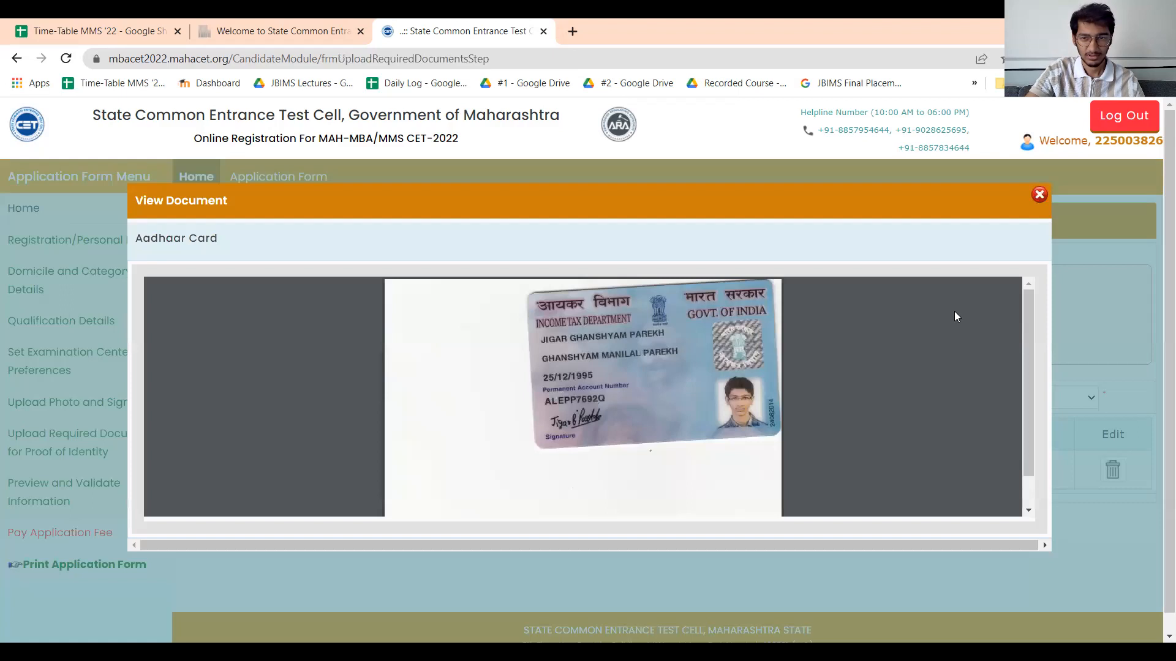
left_click(1040, 195)
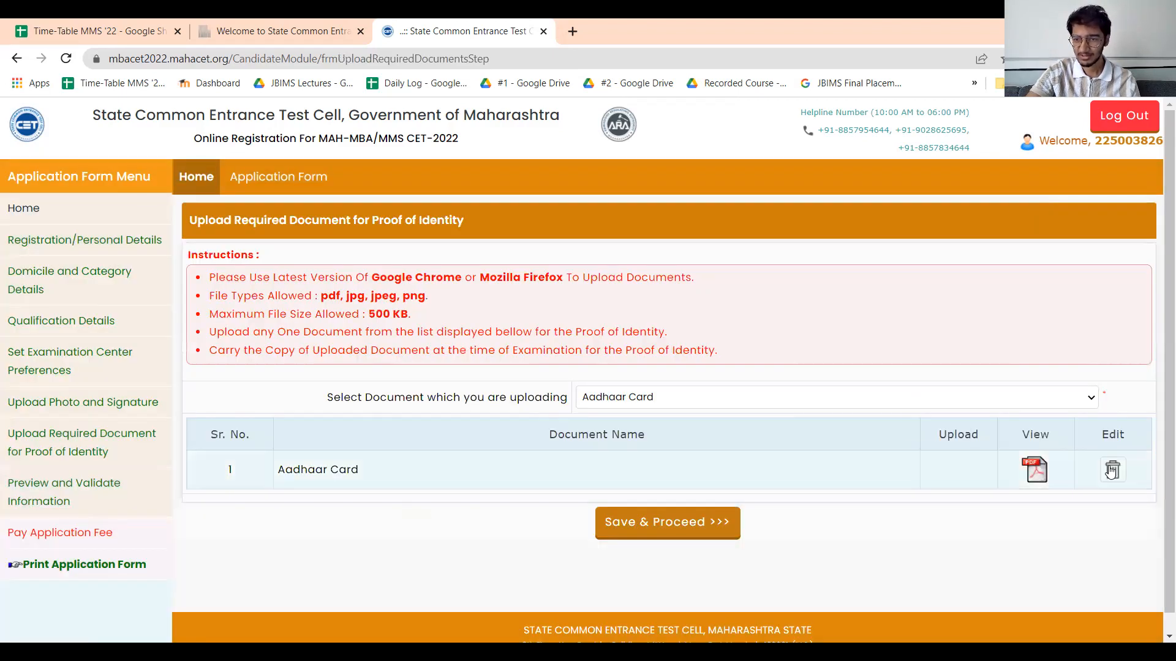
Step: Delete the uploaded Aadhaar Card document and open its upload page for a fresh file
left_click(1112, 469)
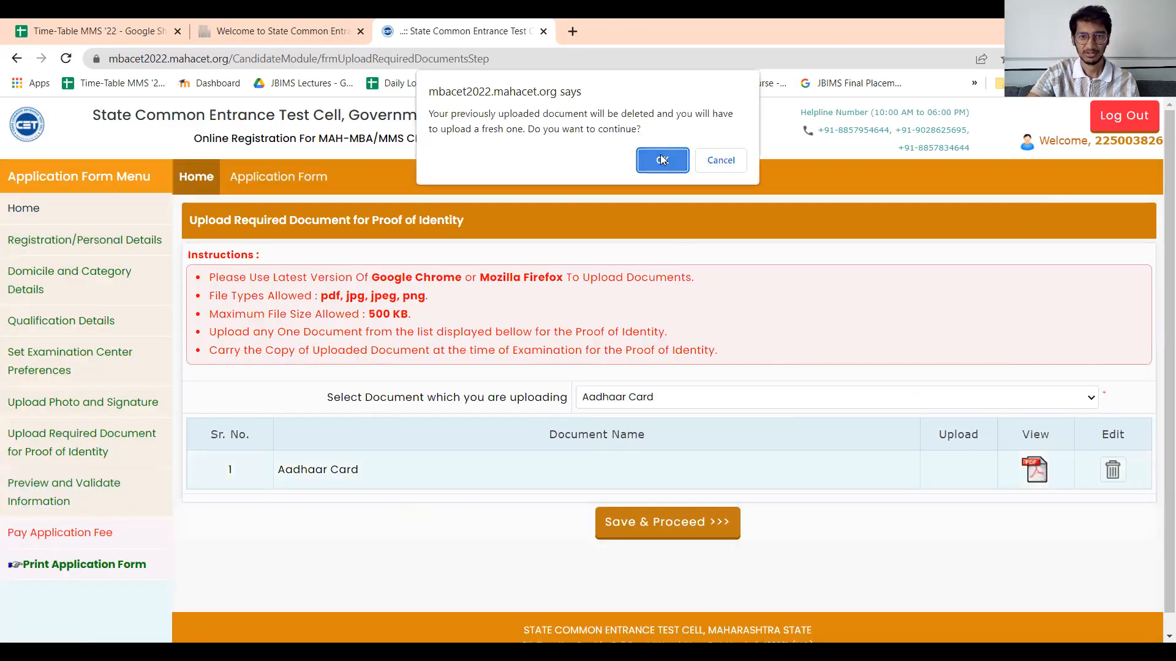
key("Return")
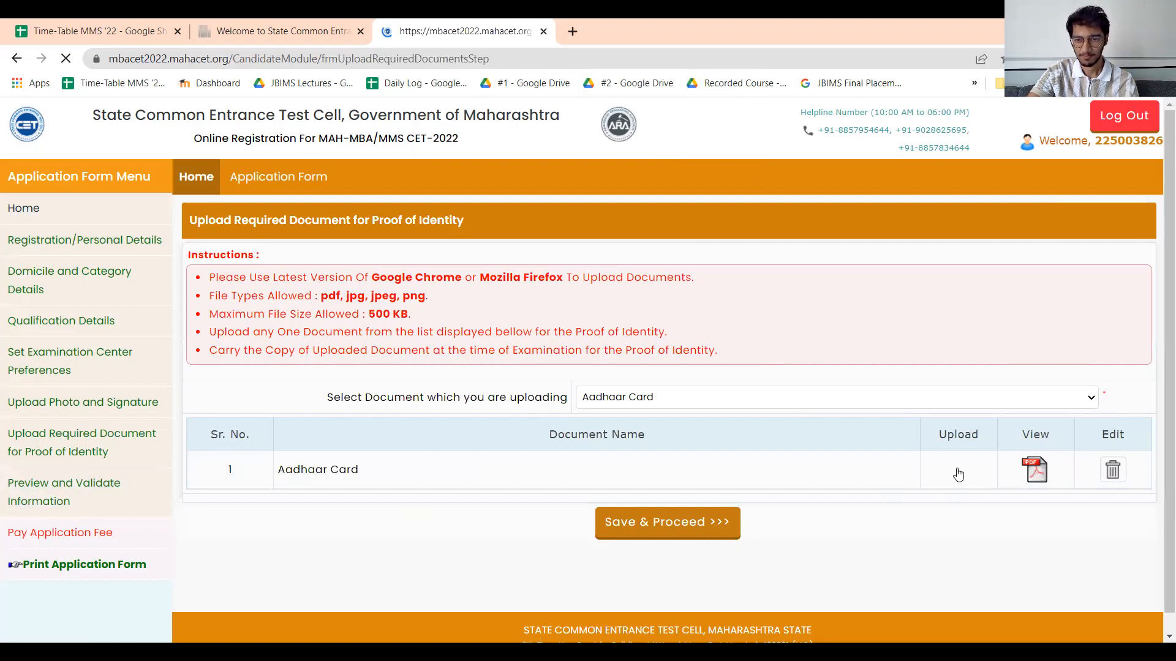
left_click(959, 475)
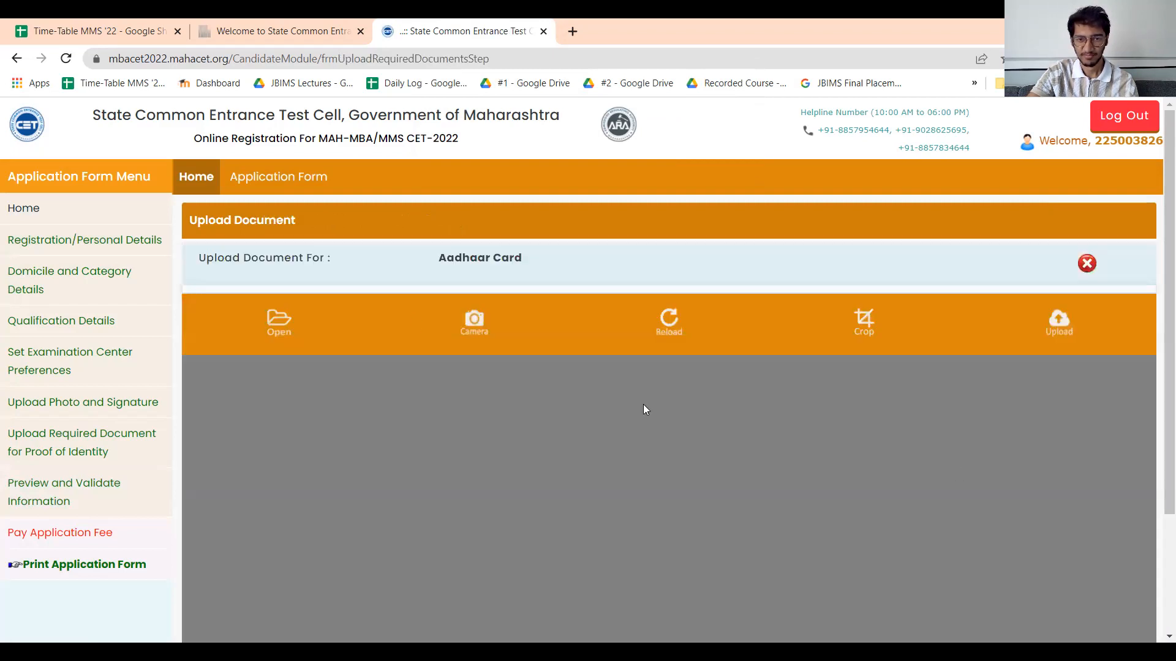
Step: Load the PDF whose name ends in ADHAR CARD from My Dwnloads, and upload it as the Aadhaar Card
left_click(271, 316)
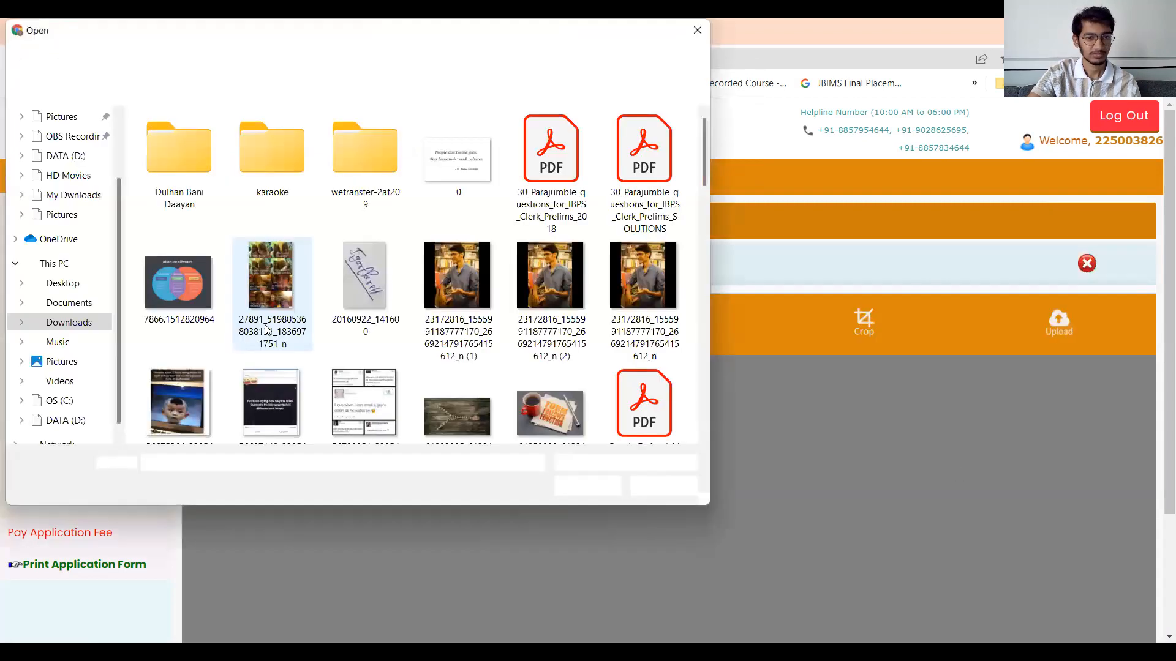
scroll(389, 277, "down", 1)
scroll(388, 277, "down", 5)
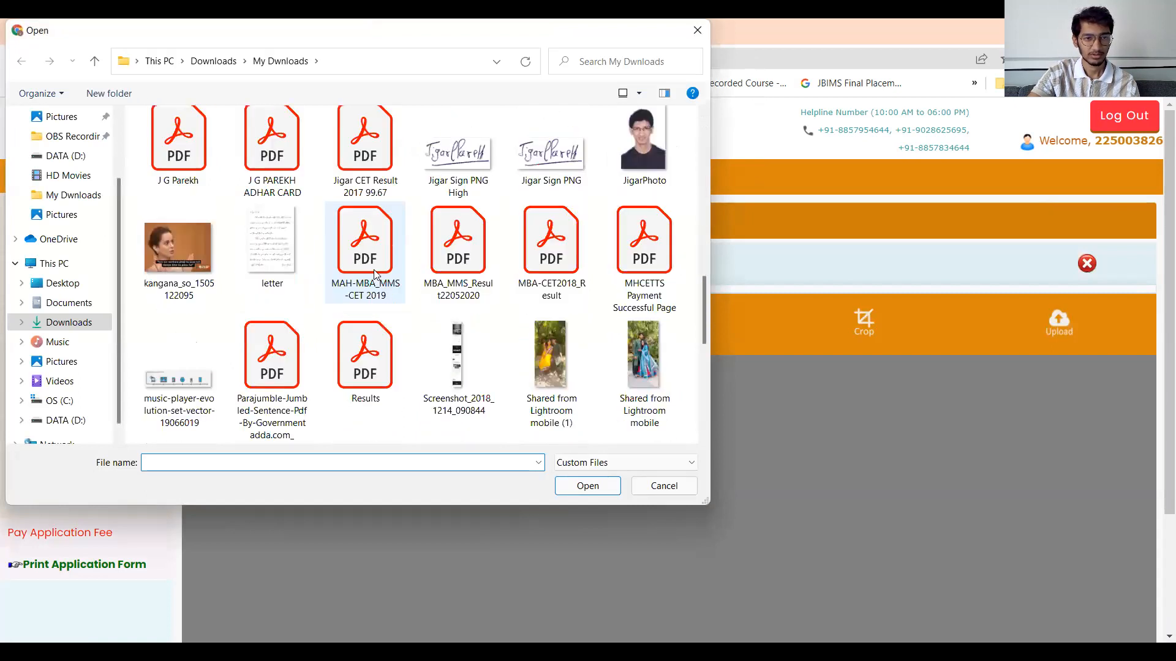
left_click(292, 199)
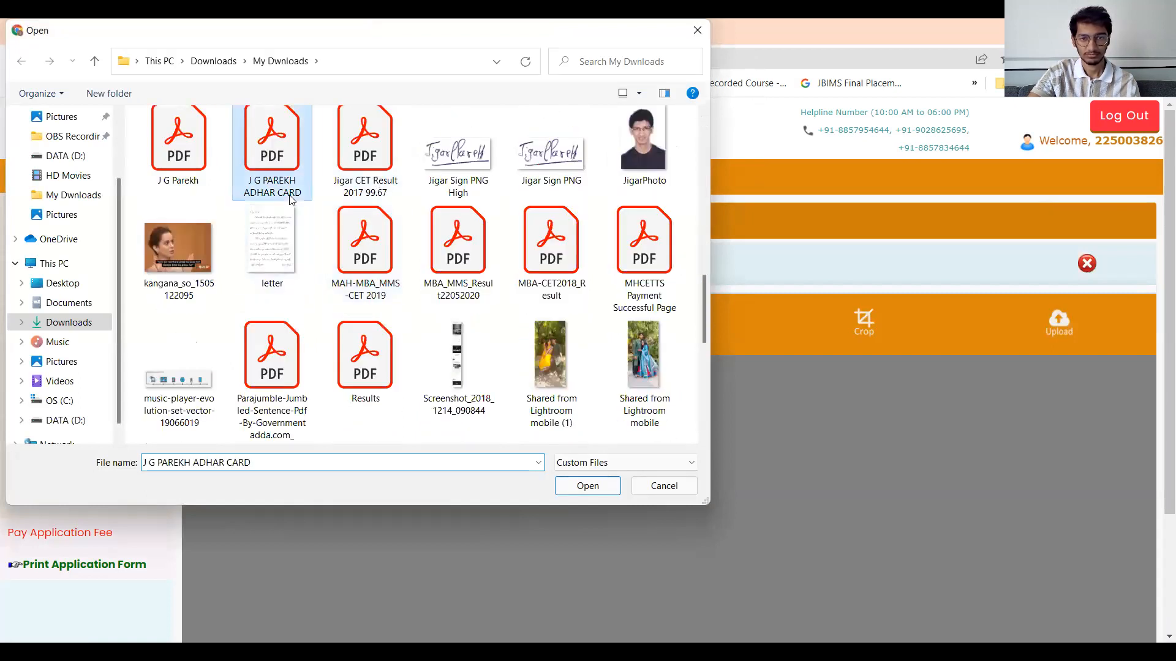
left_click(600, 478)
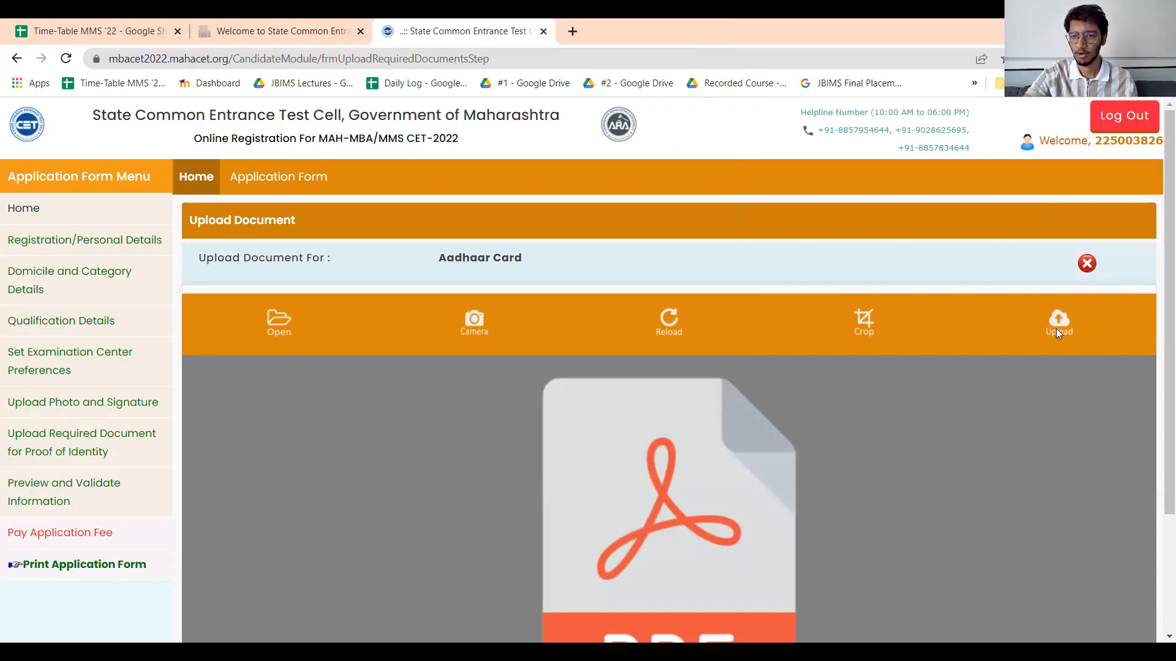
scroll(729, 378, "down", 3)
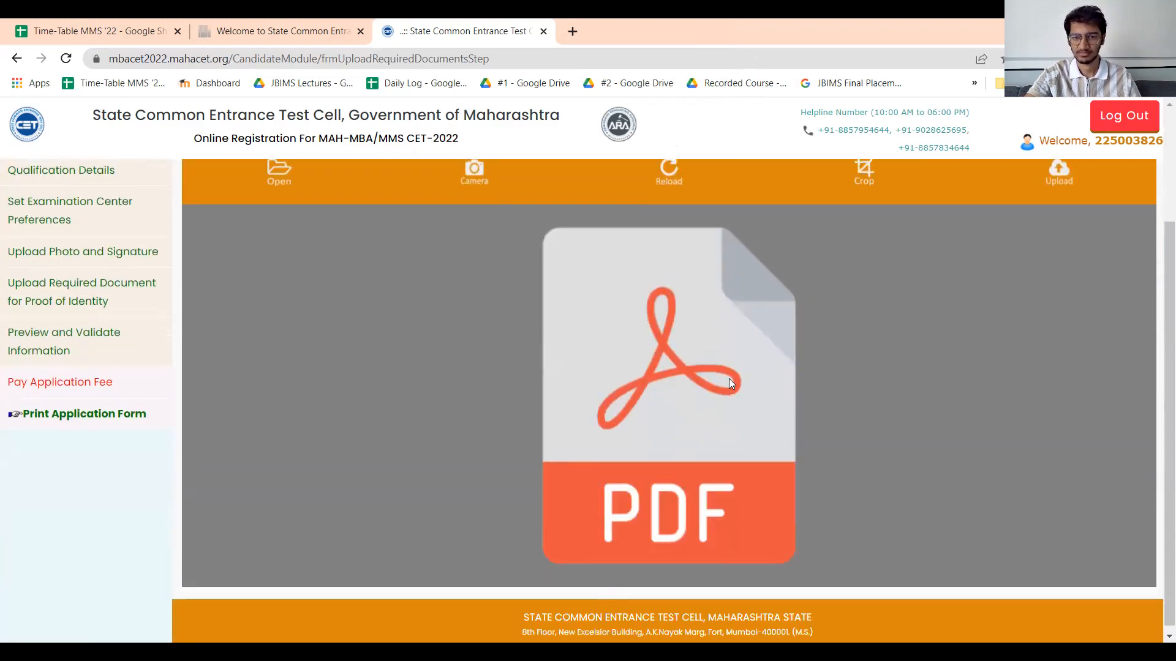
scroll(899, 349, "up", 3)
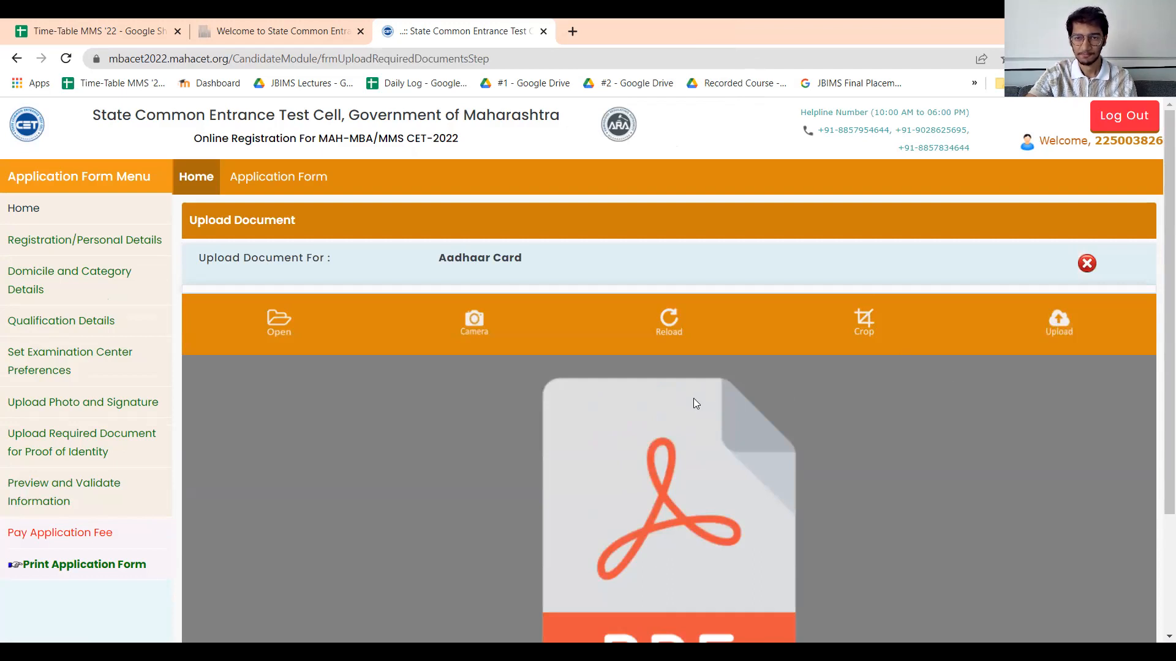
scroll(886, 263, "down", 1)
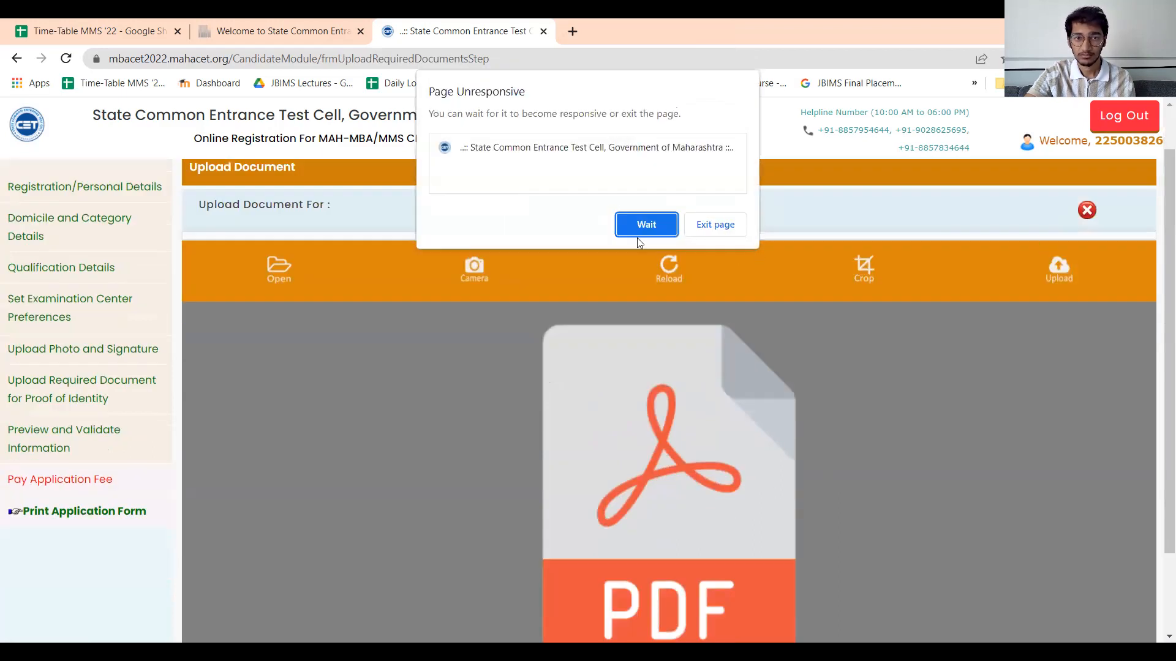
left_click(646, 225)
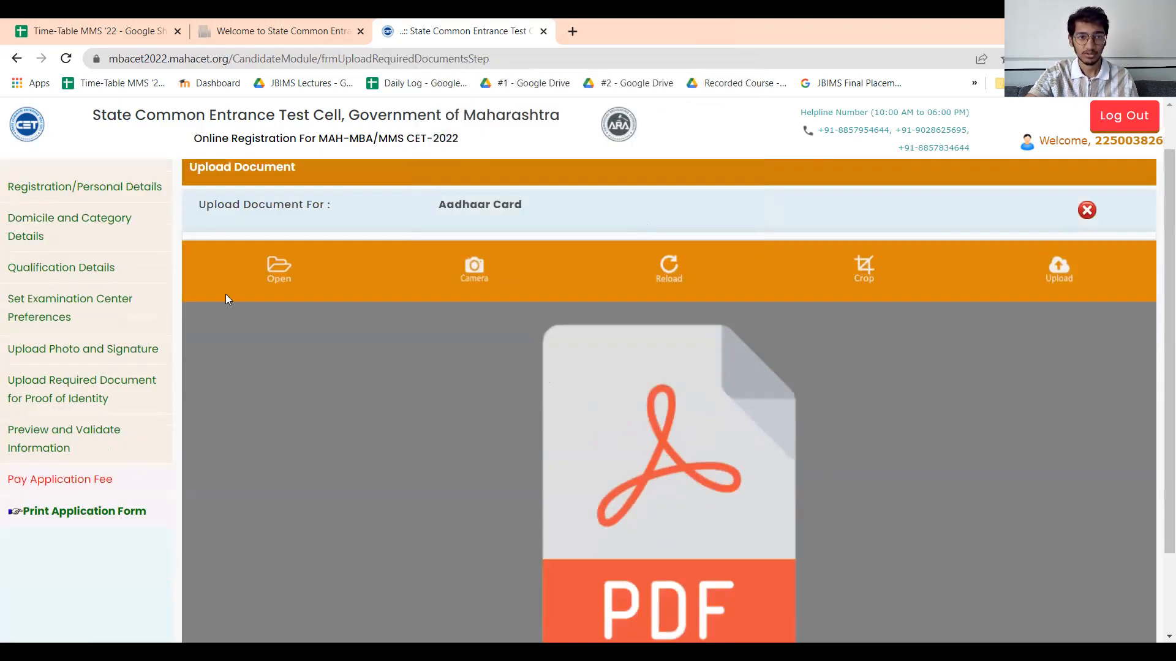
left_click(1085, 212)
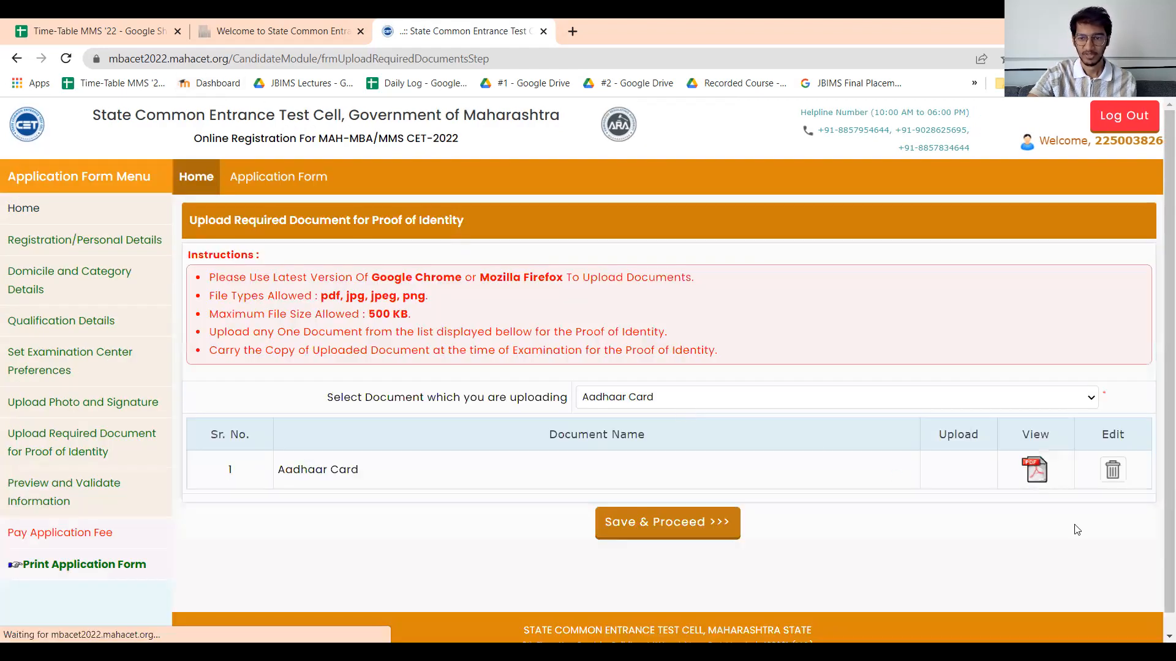
Step: View the newly uploaded Aadhaar Card document, and save it to proceed to the application form preview
left_click(1042, 479)
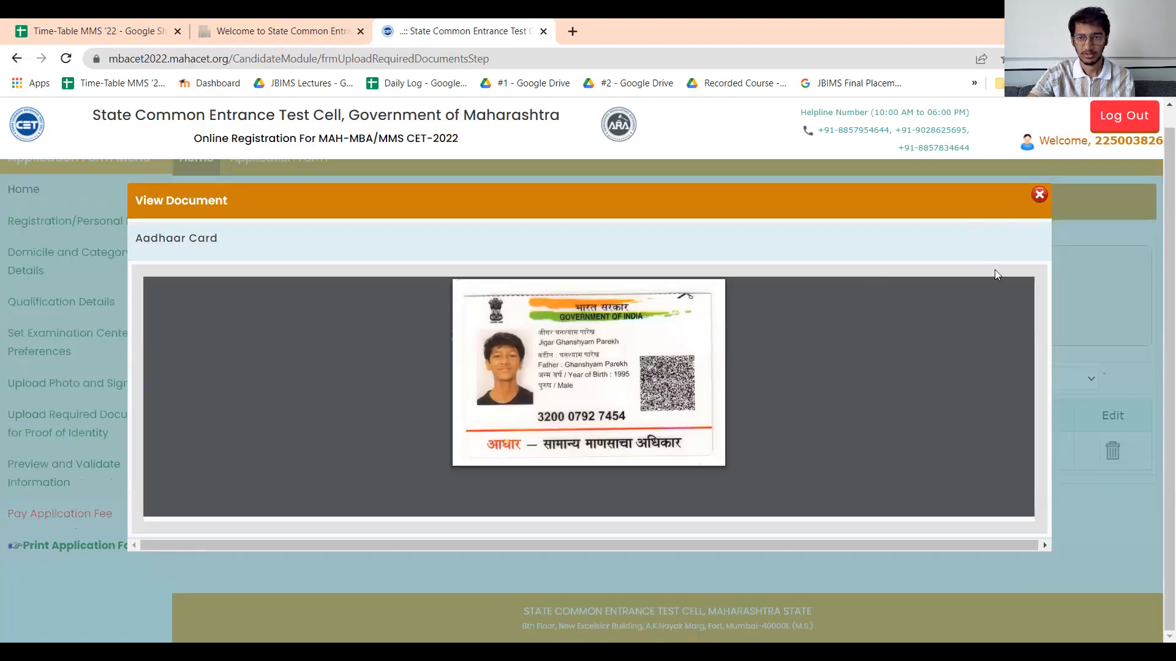
left_click(1039, 195)
left_click(678, 512)
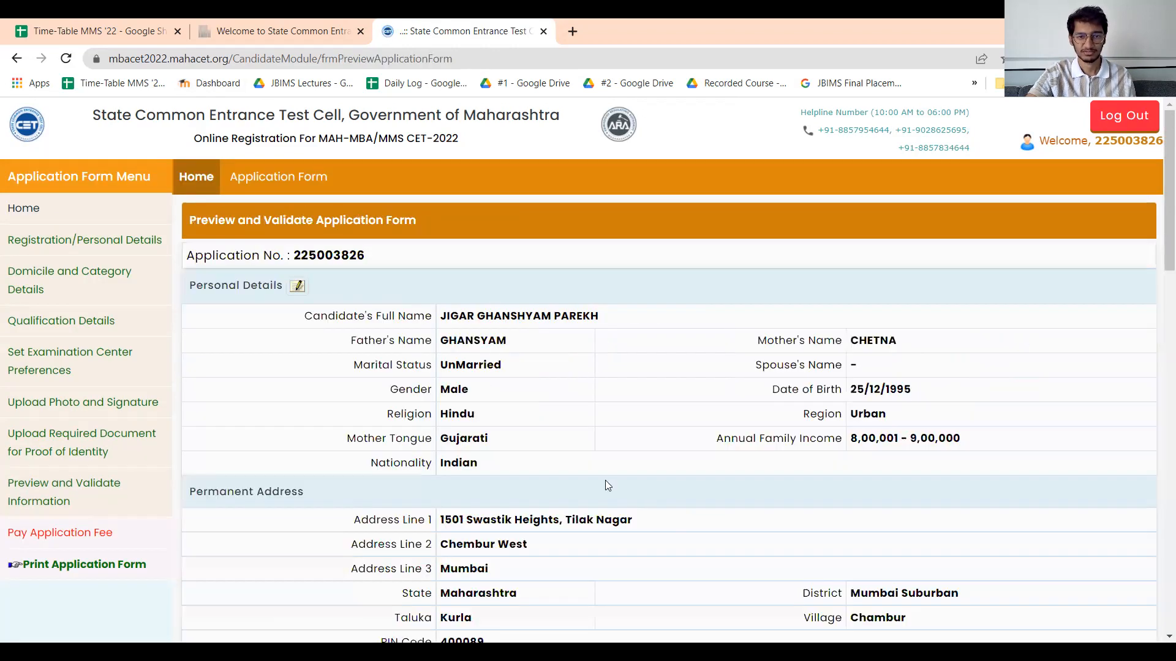
Step: Proceed from the application form preview to payment, and give the self confirmation
scroll(605, 481, "down", 15)
scroll(606, 486, "down", 4)
left_click(664, 561)
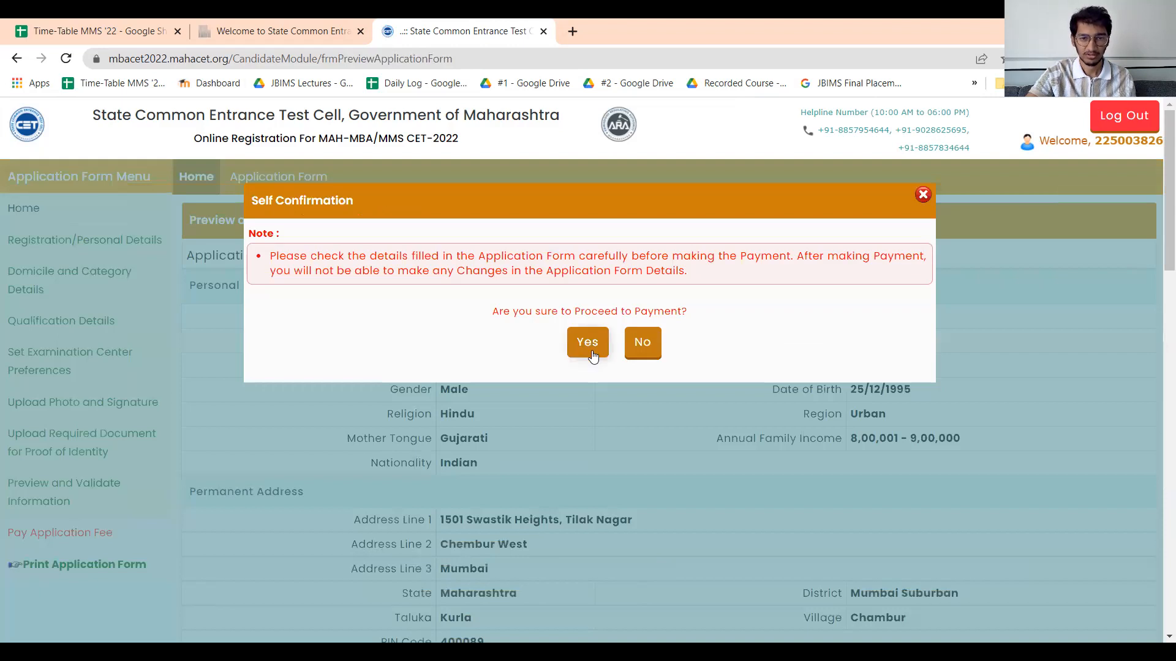
left_click(581, 348)
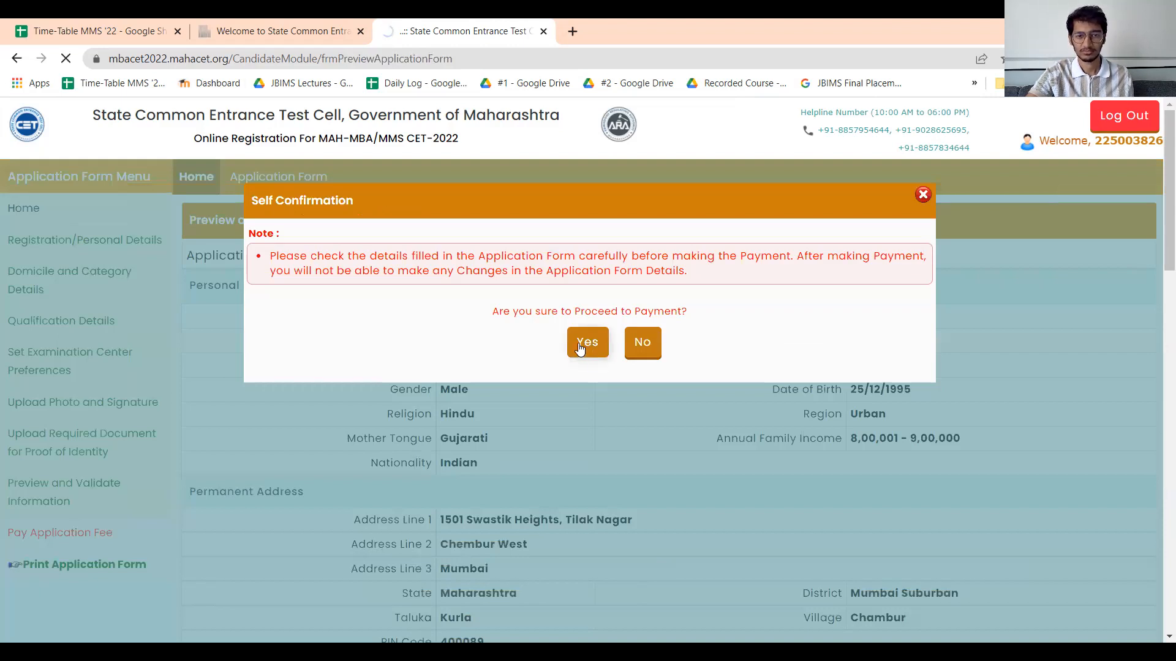
Step: Review the fee details in the Application Fee Cart, and select the Application Fee as the fee type for payment
scroll(581, 348, "down", 2)
scroll(580, 347, "up", 2)
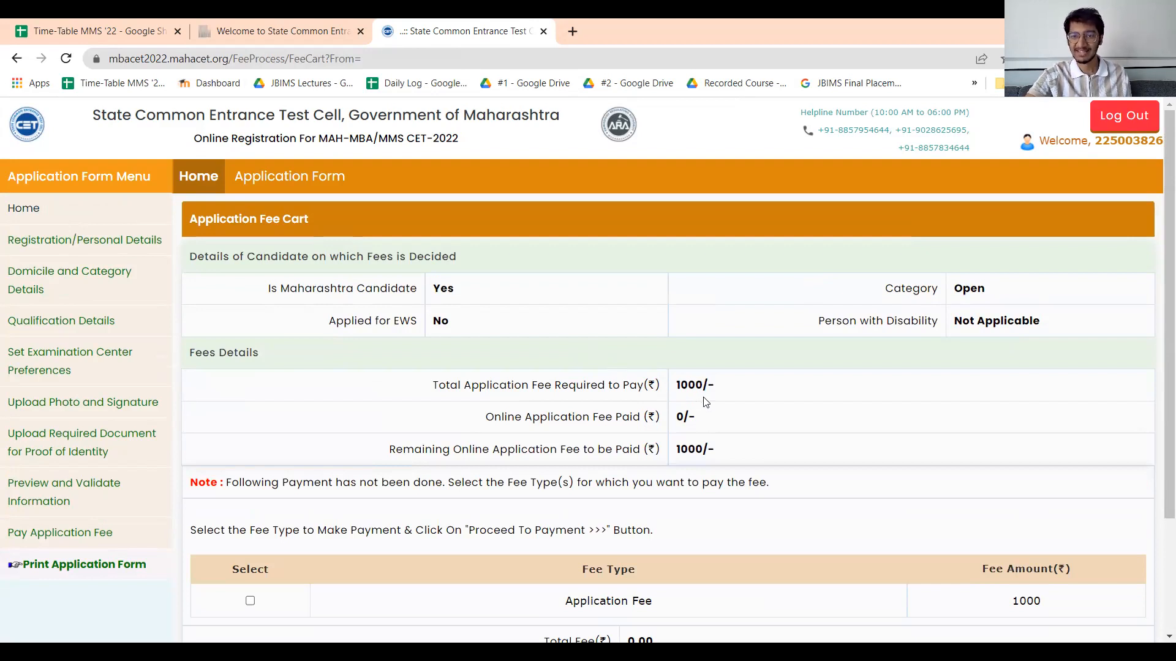
scroll(706, 403, "down", 2)
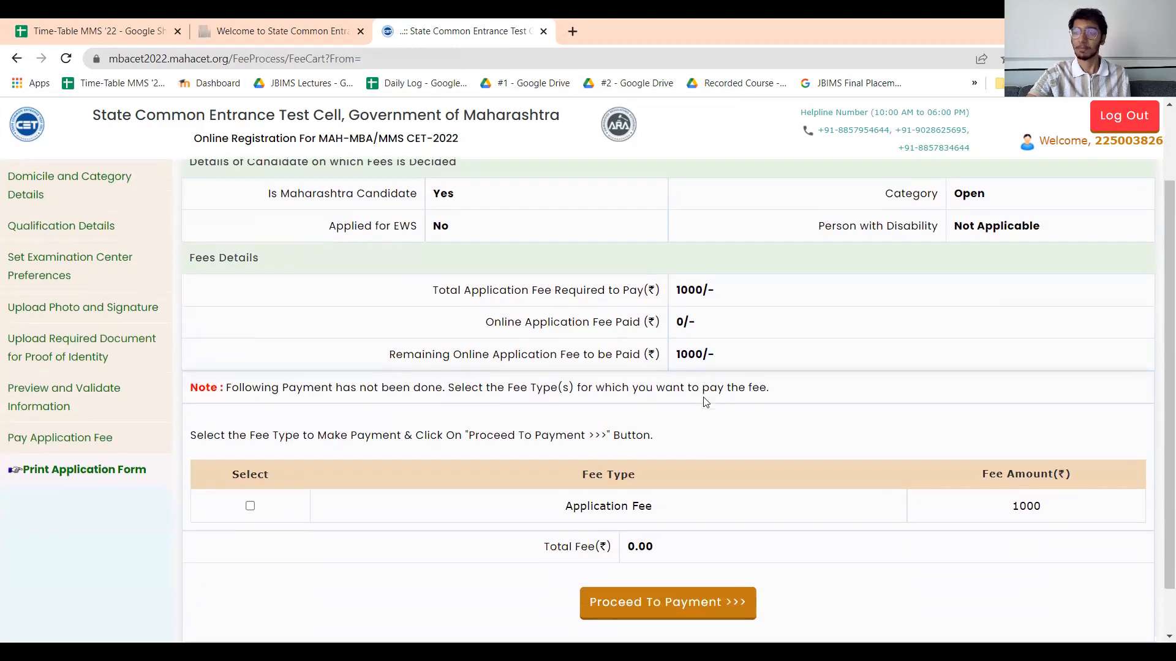
scroll(706, 403, "up", 2)
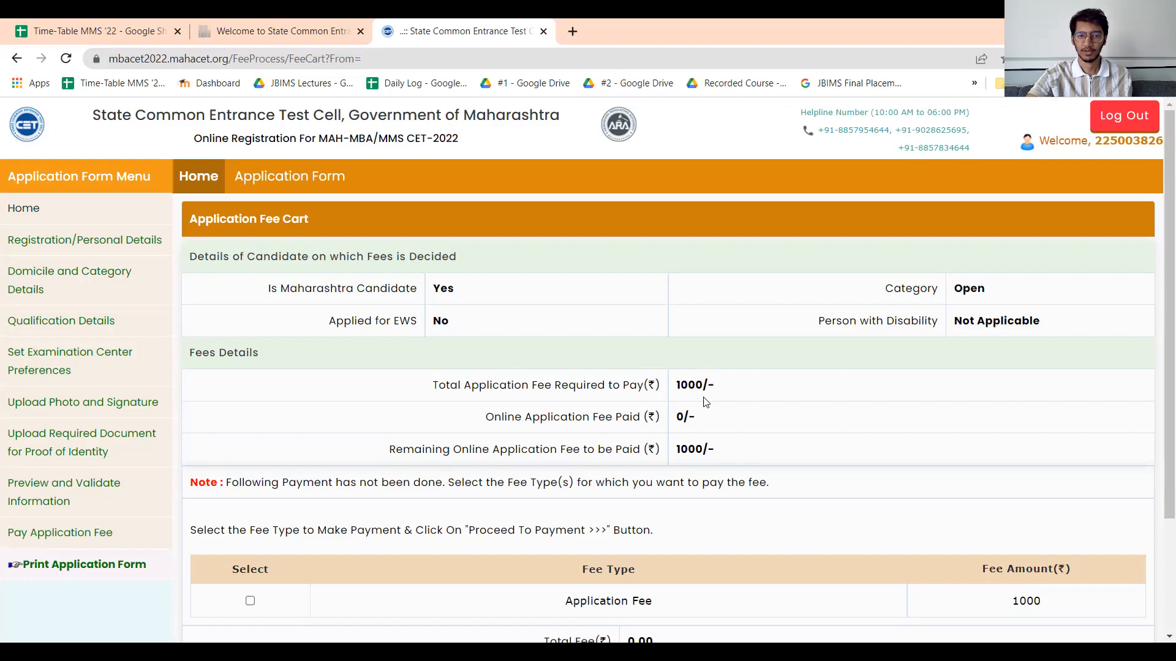
scroll(706, 403, "down", 3)
scroll(322, 441, "down", 1)
left_click(250, 451)
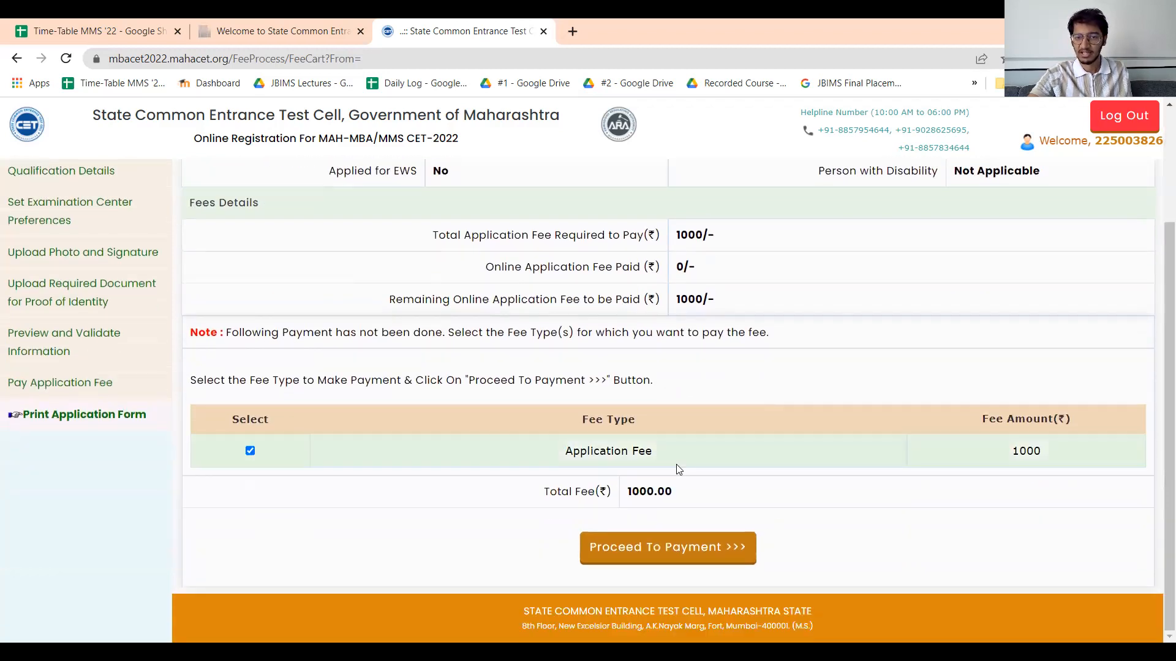
Step: Try to proceed to payment of the selected application fee, and try to open the printable application form
scroll(676, 464, "up", 3)
scroll(678, 469, "down", 3)
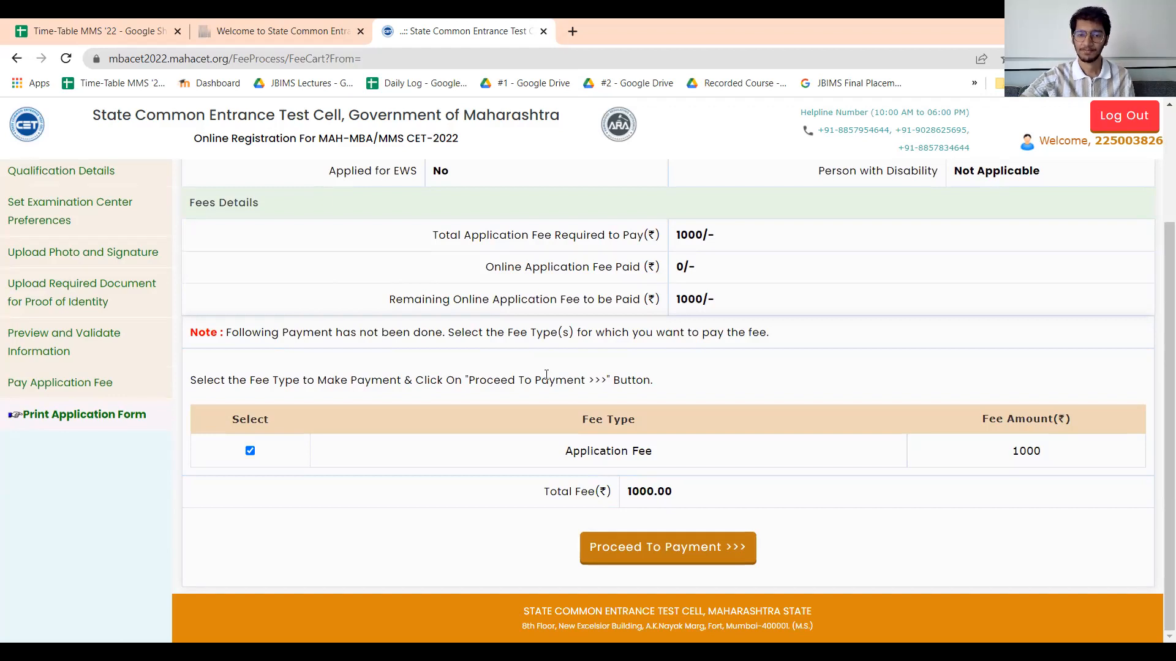
left_click(661, 562)
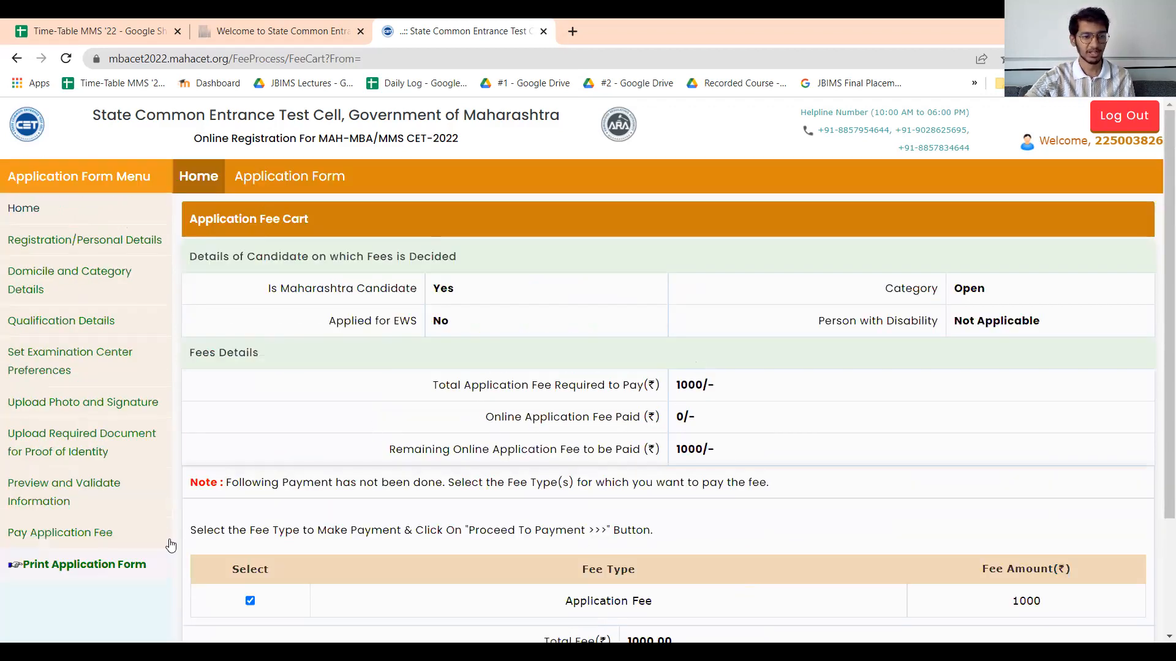
left_click(82, 576)
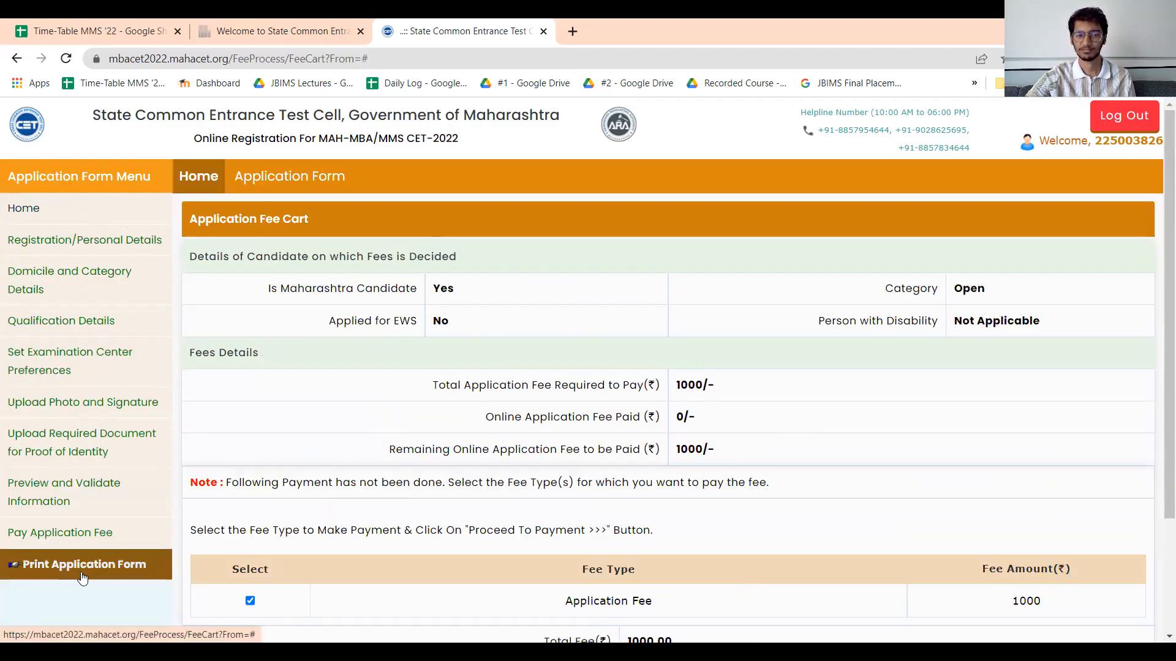
scroll(544, 386, "down", 1)
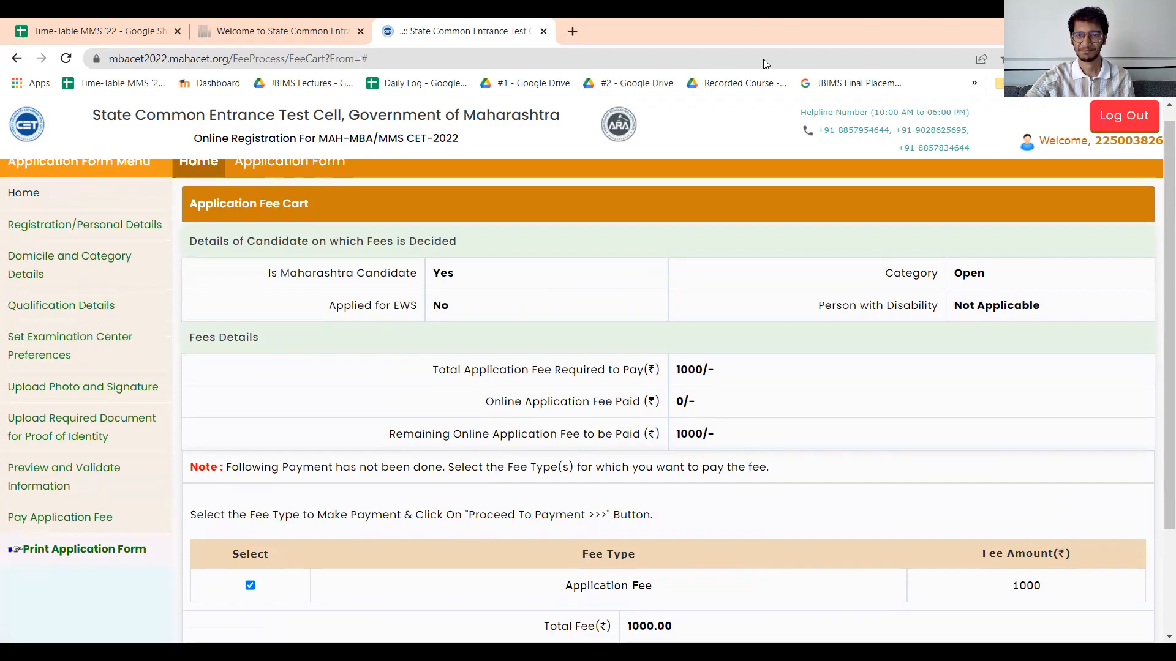